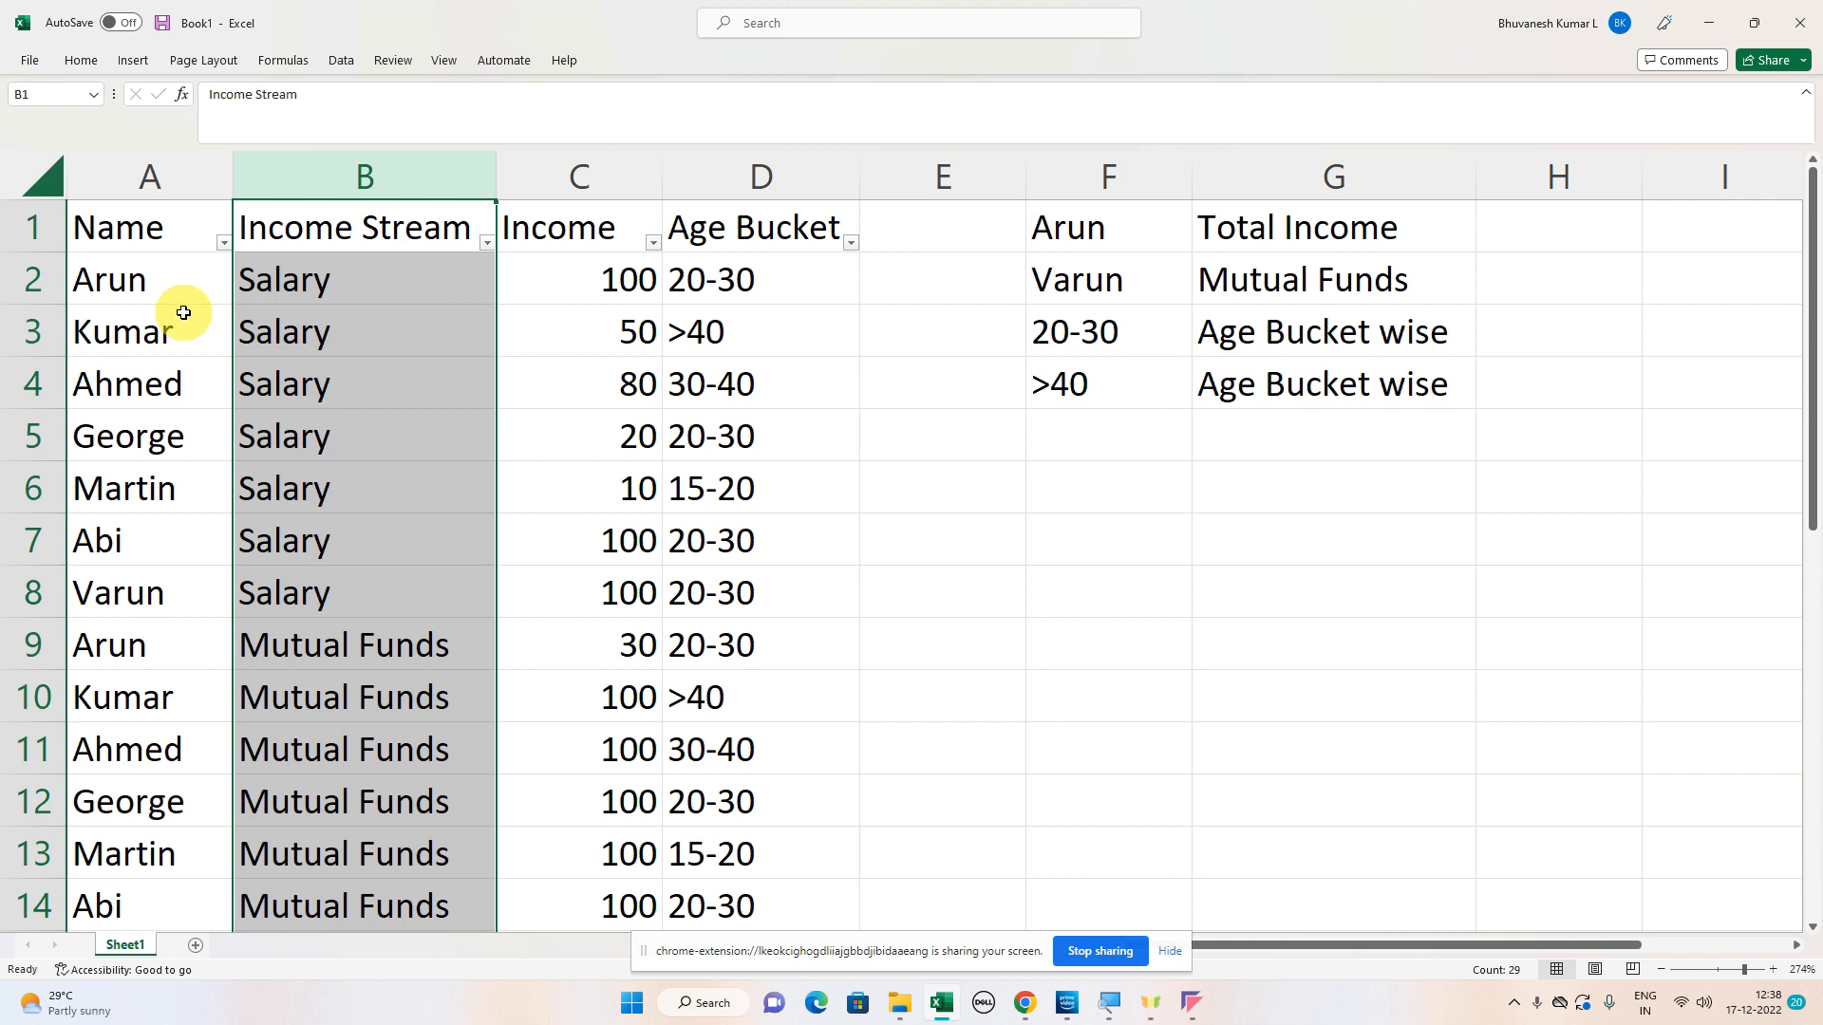
click(611, 170)
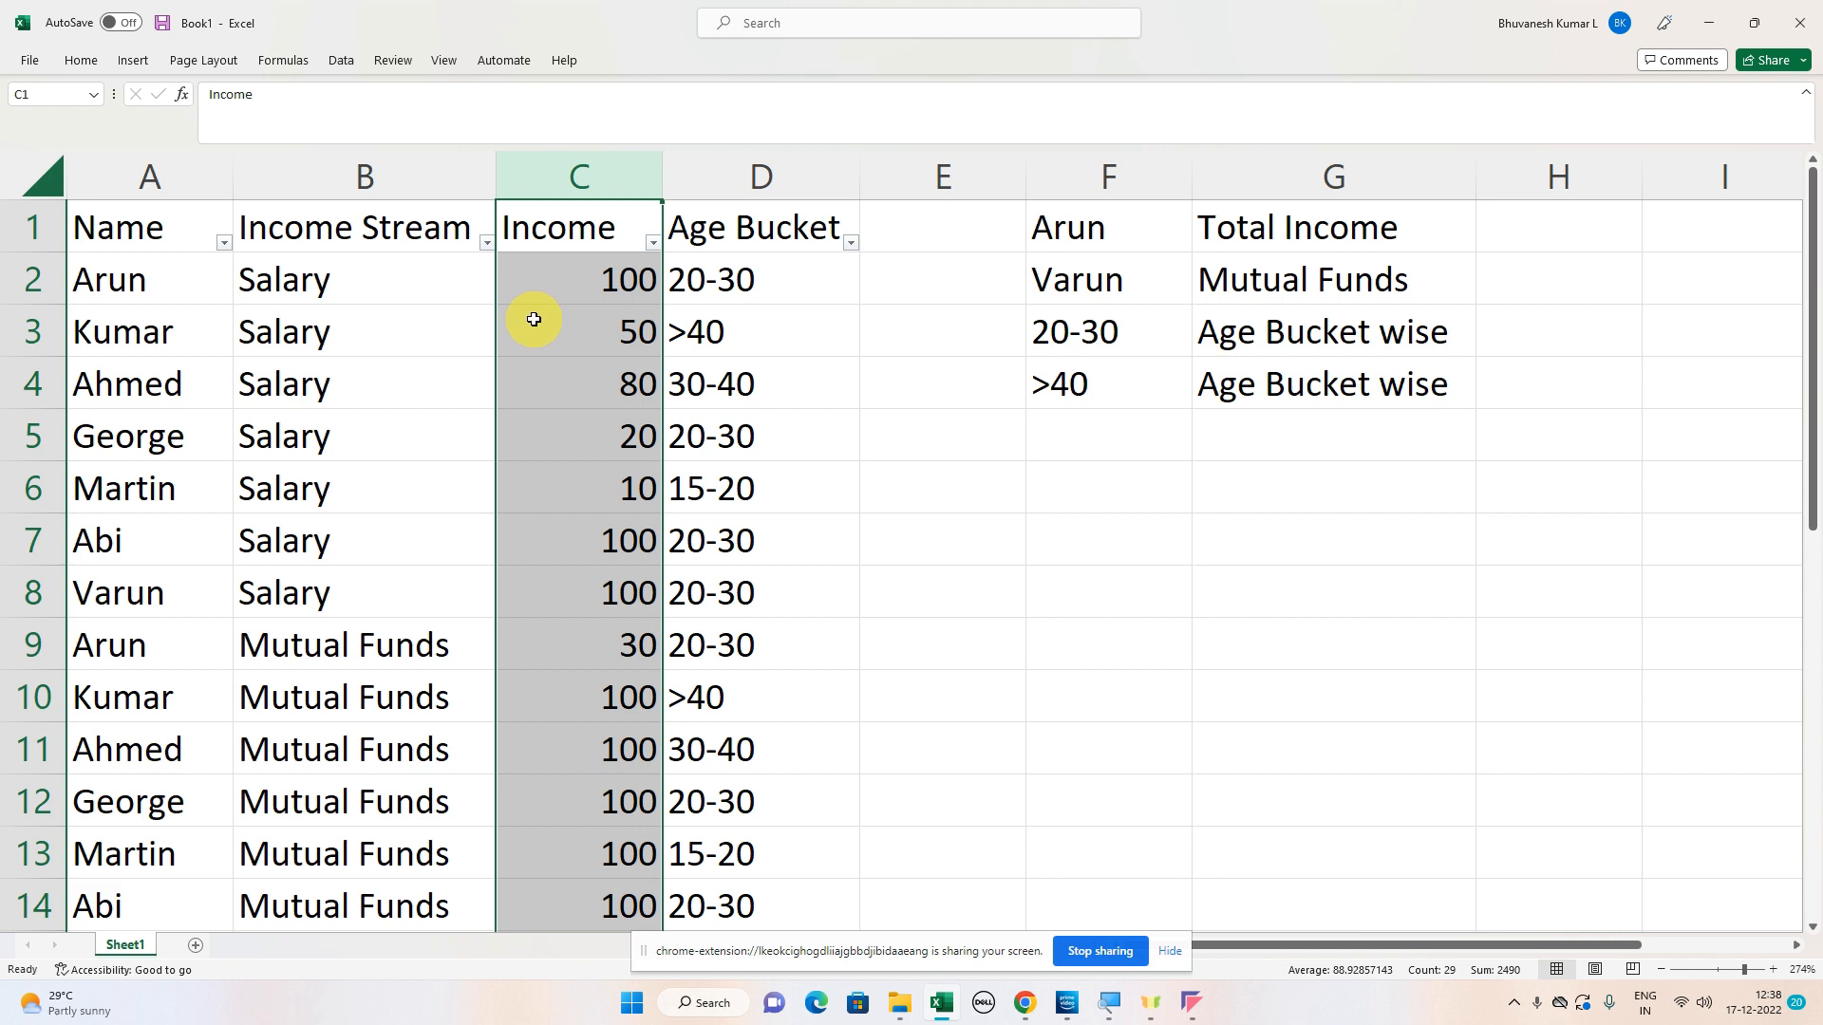
click(700, 183)
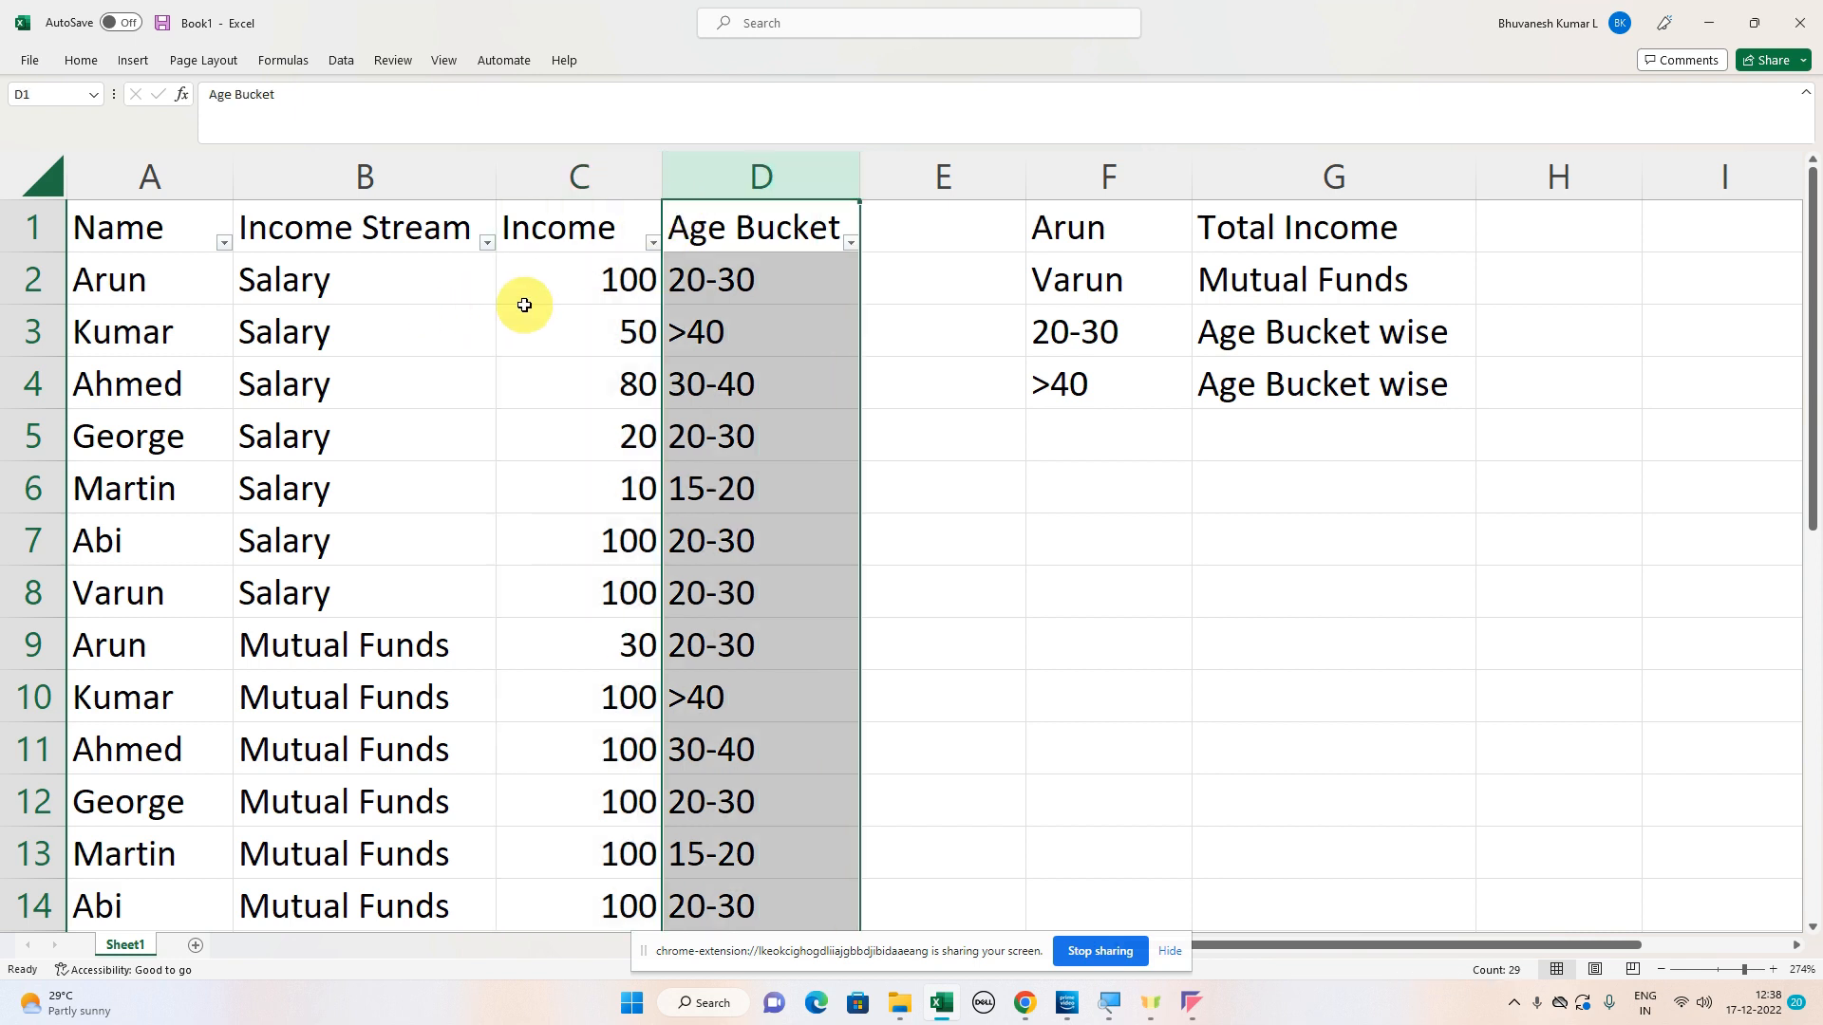
click(524, 305)
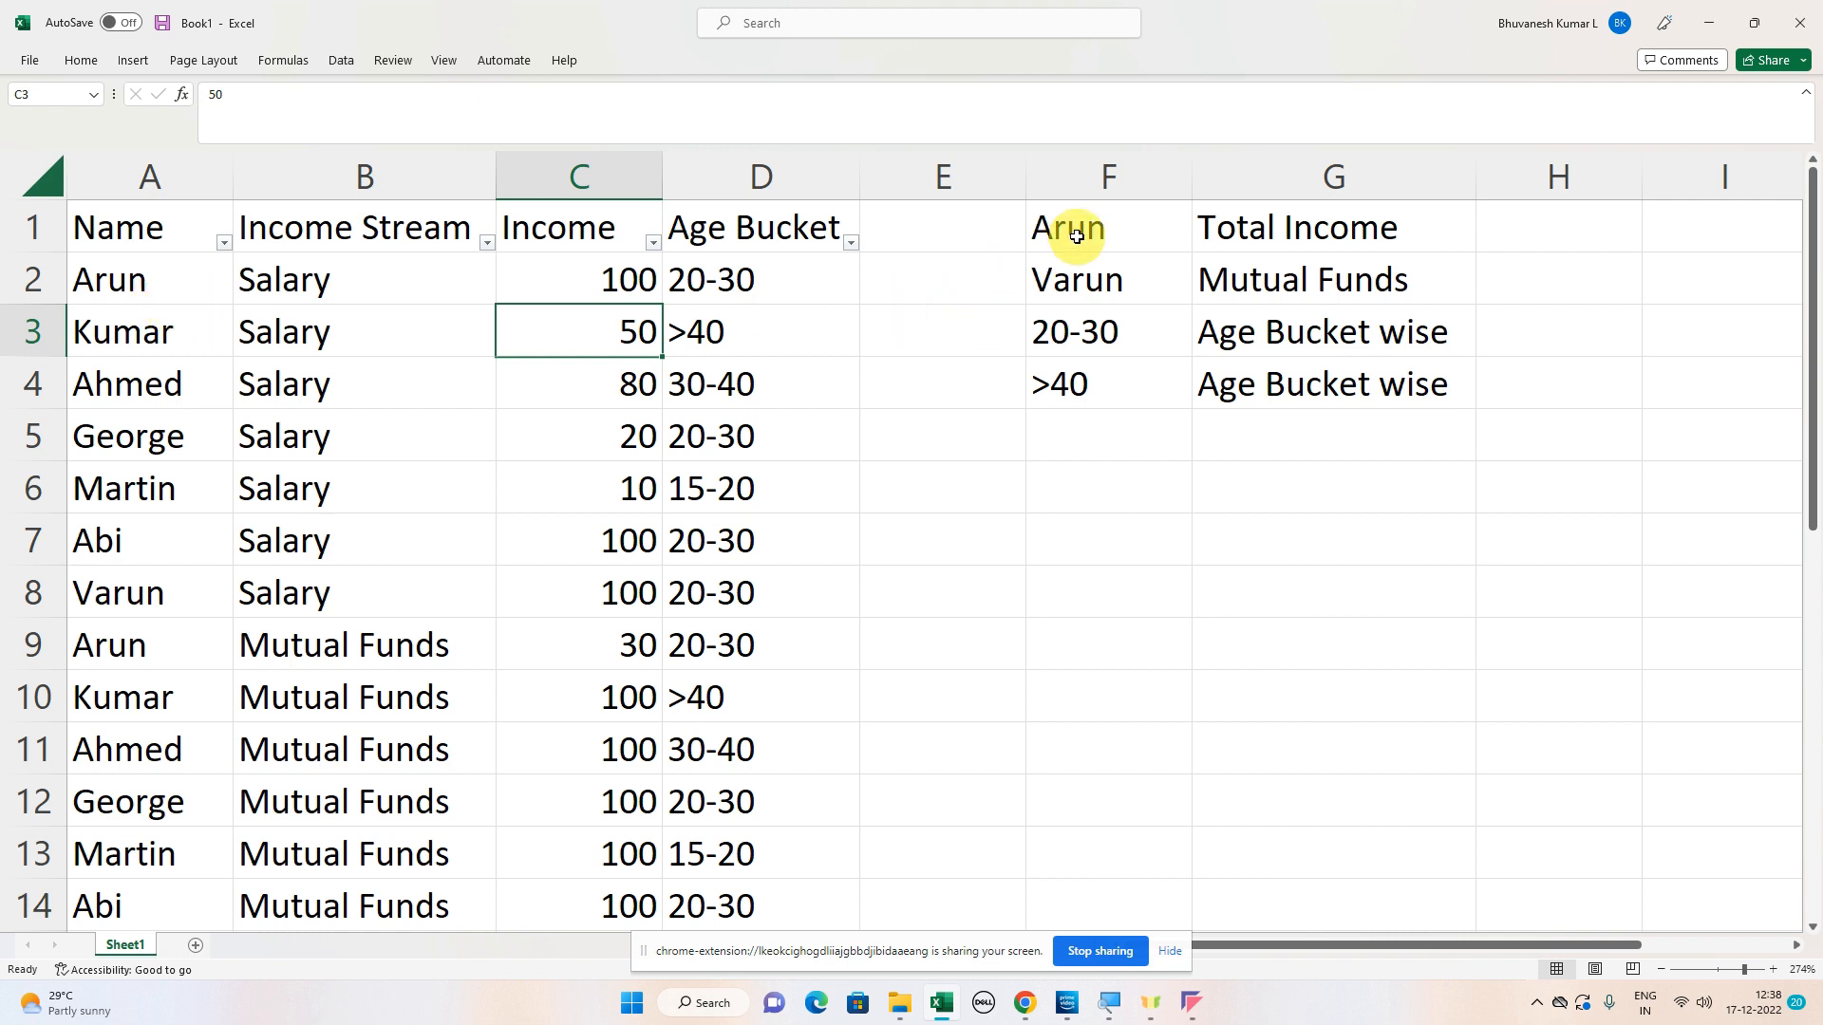
- Enter a SUMIF formula in H1 summing column C where column A matches F1: =sumif(A:A,F1,C:C)
click(1514, 232)
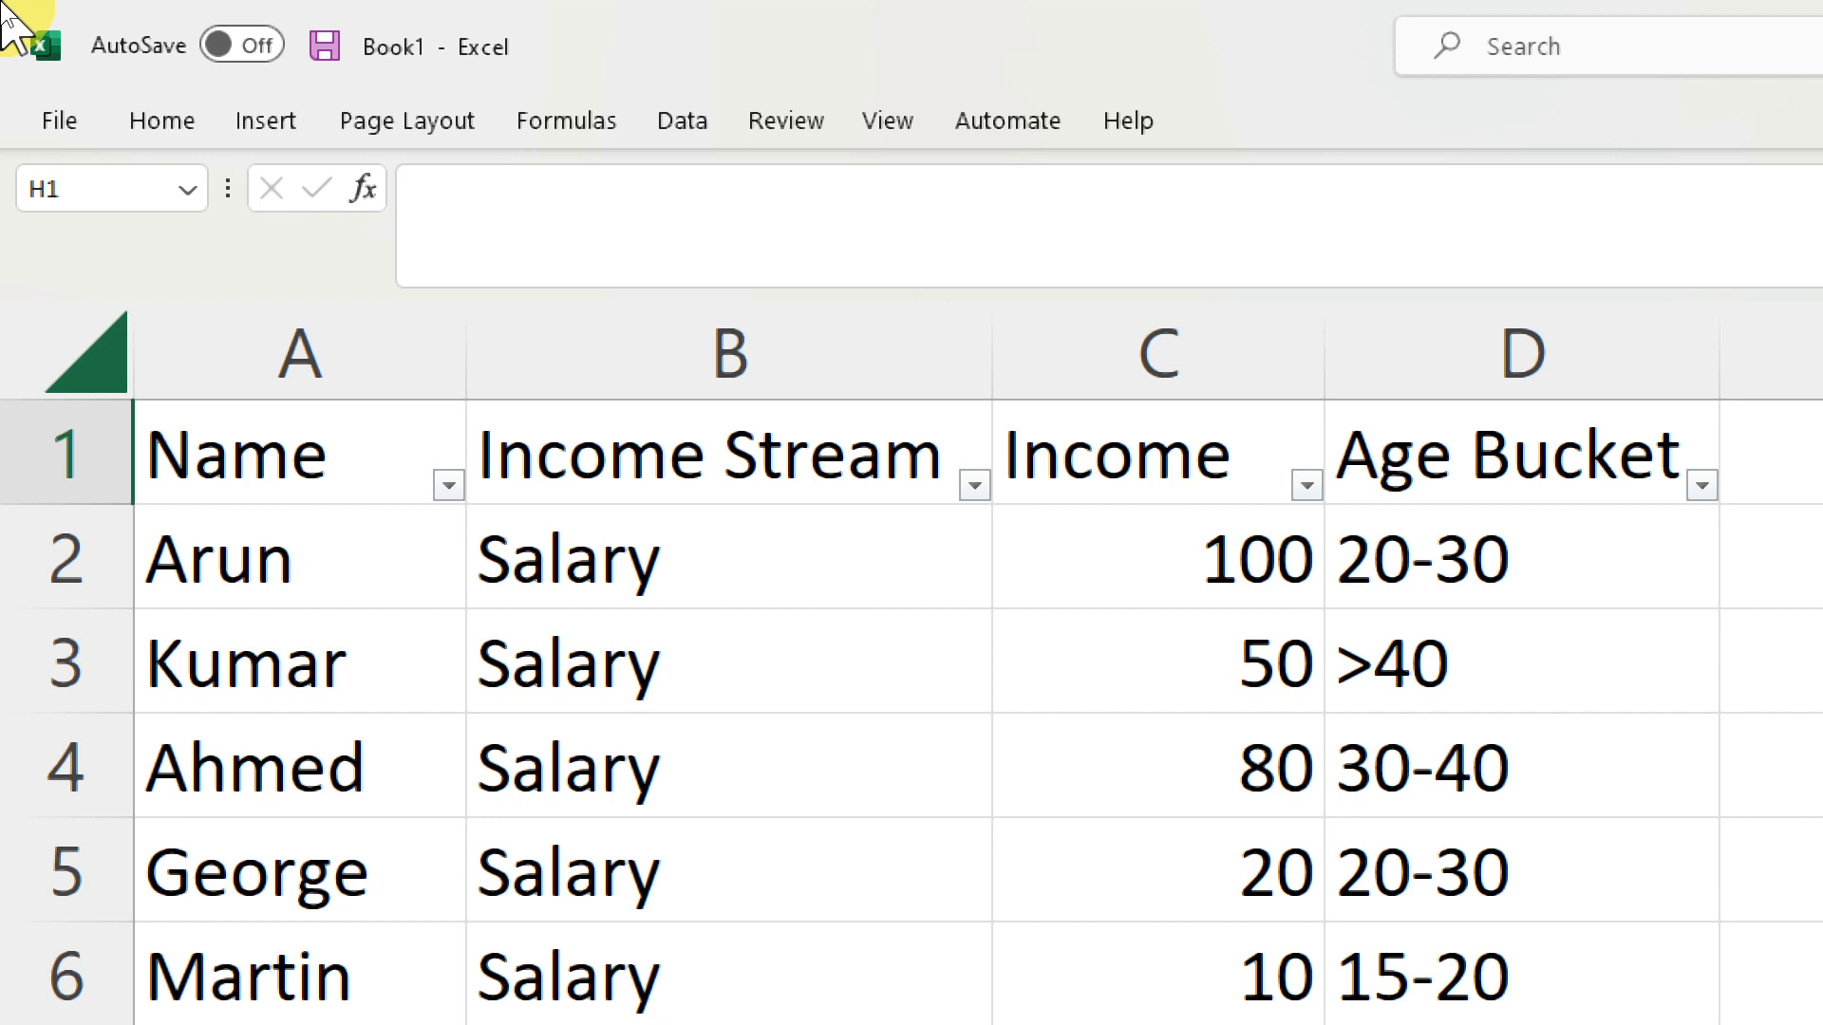
click(570, 232)
text(=sumif()
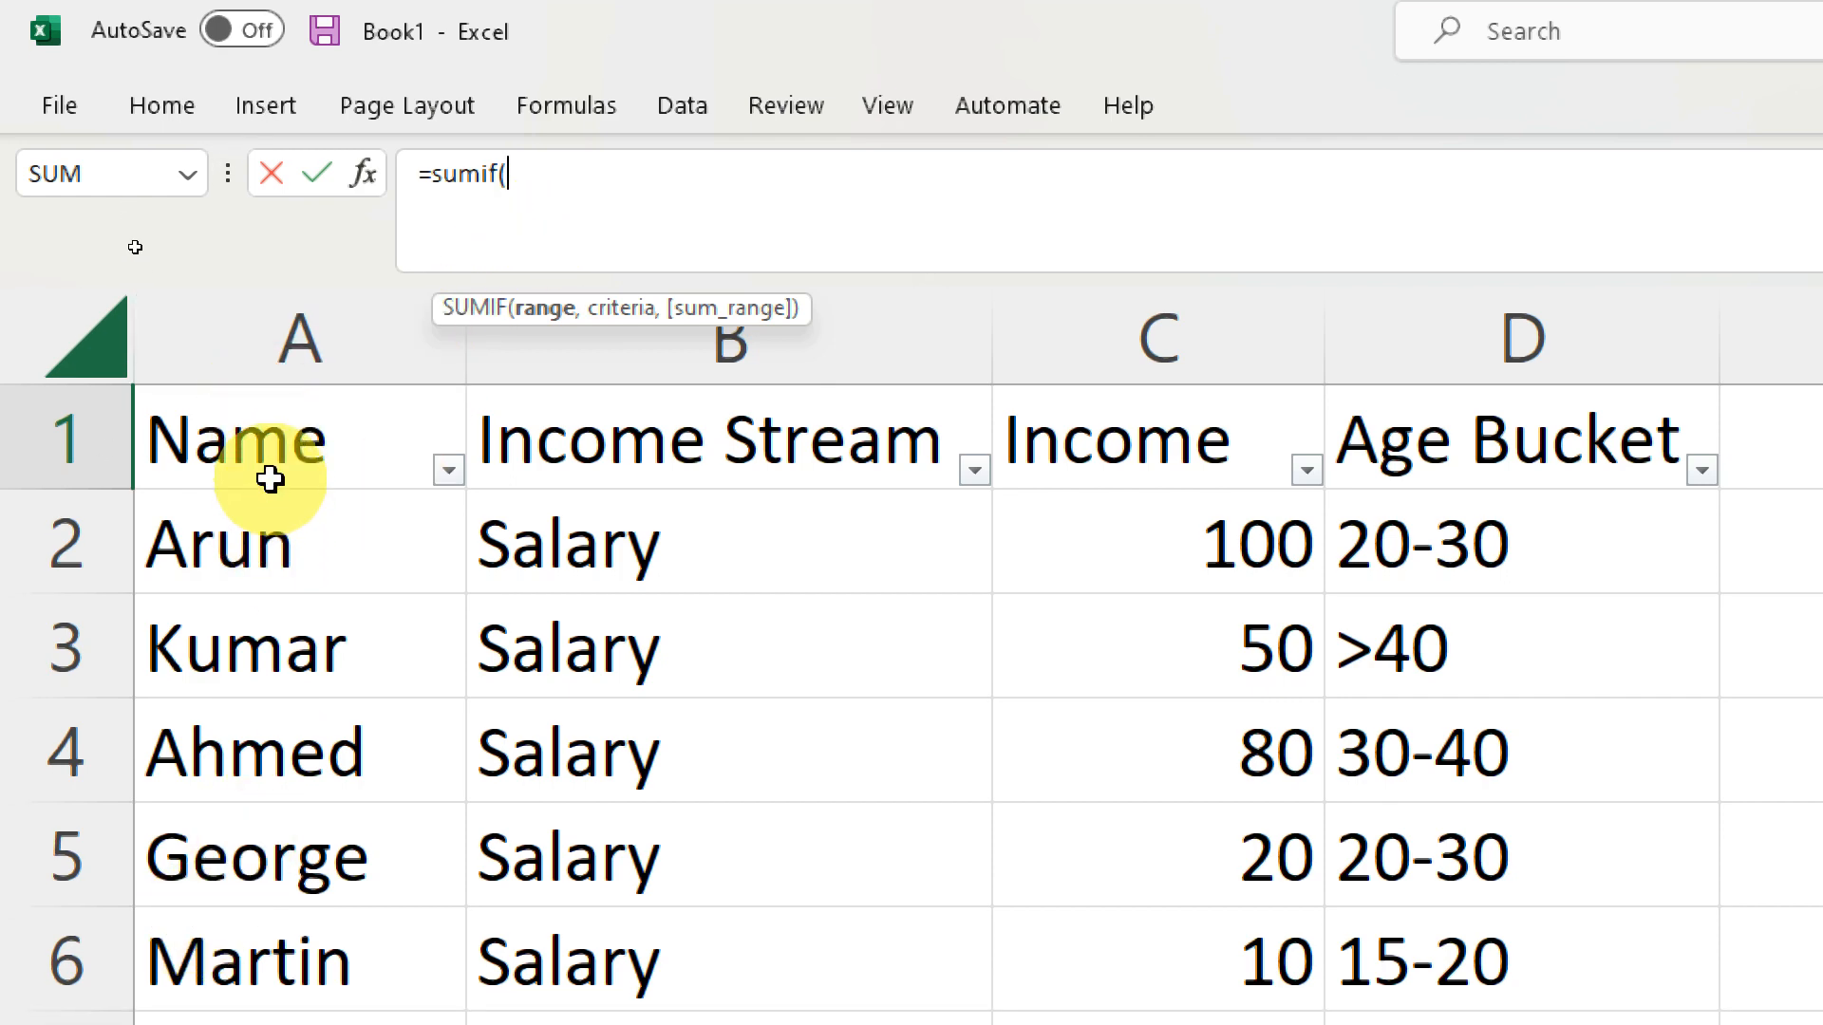
click(320, 342)
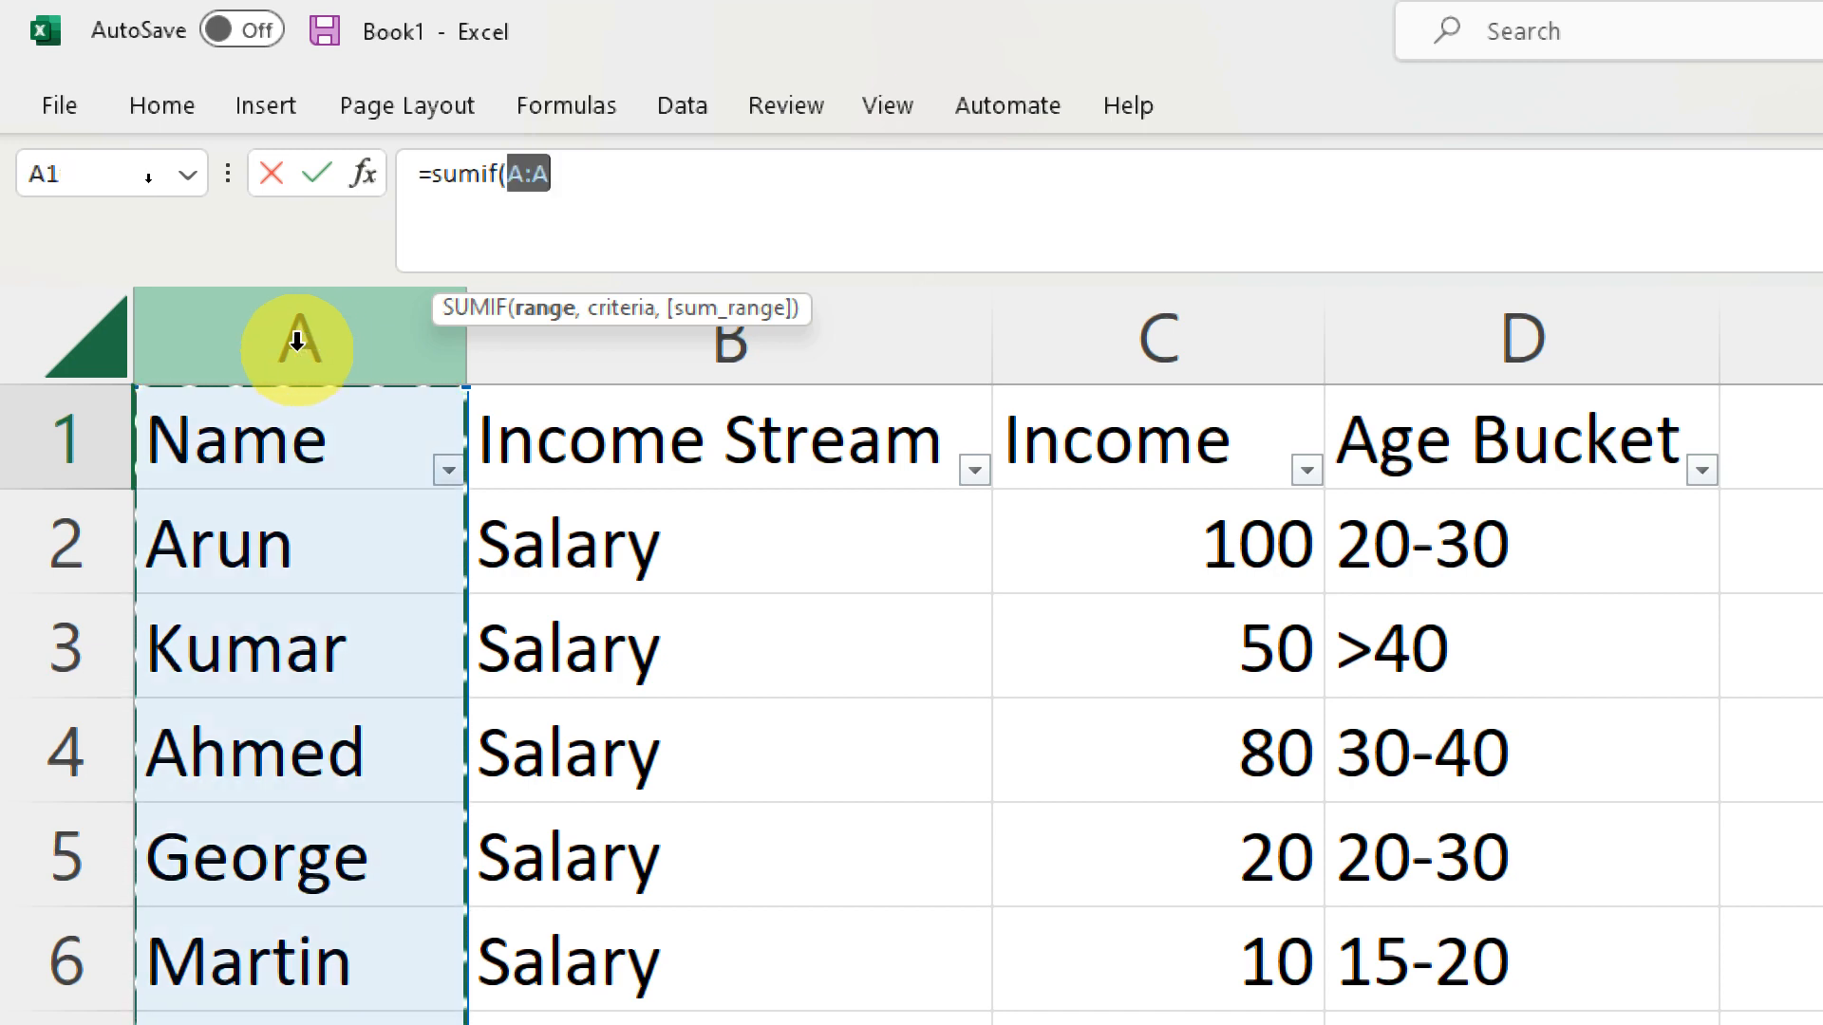
click(642, 189)
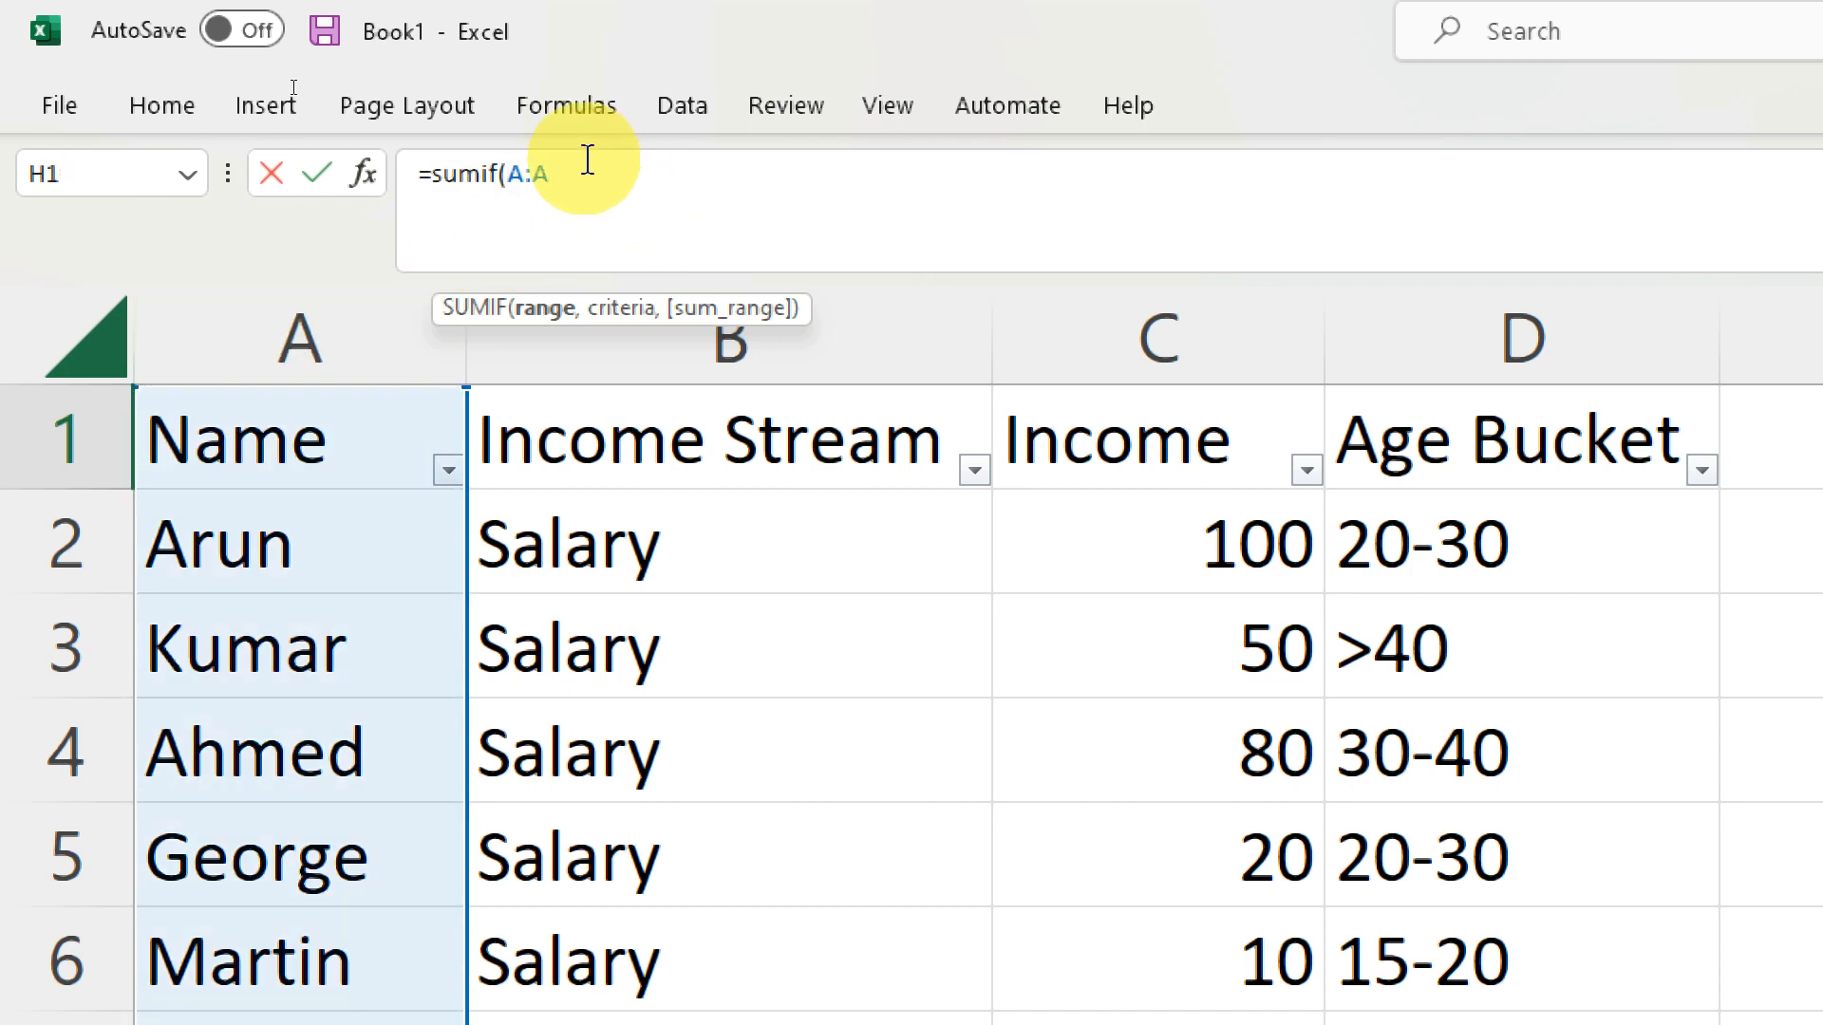
text(,)
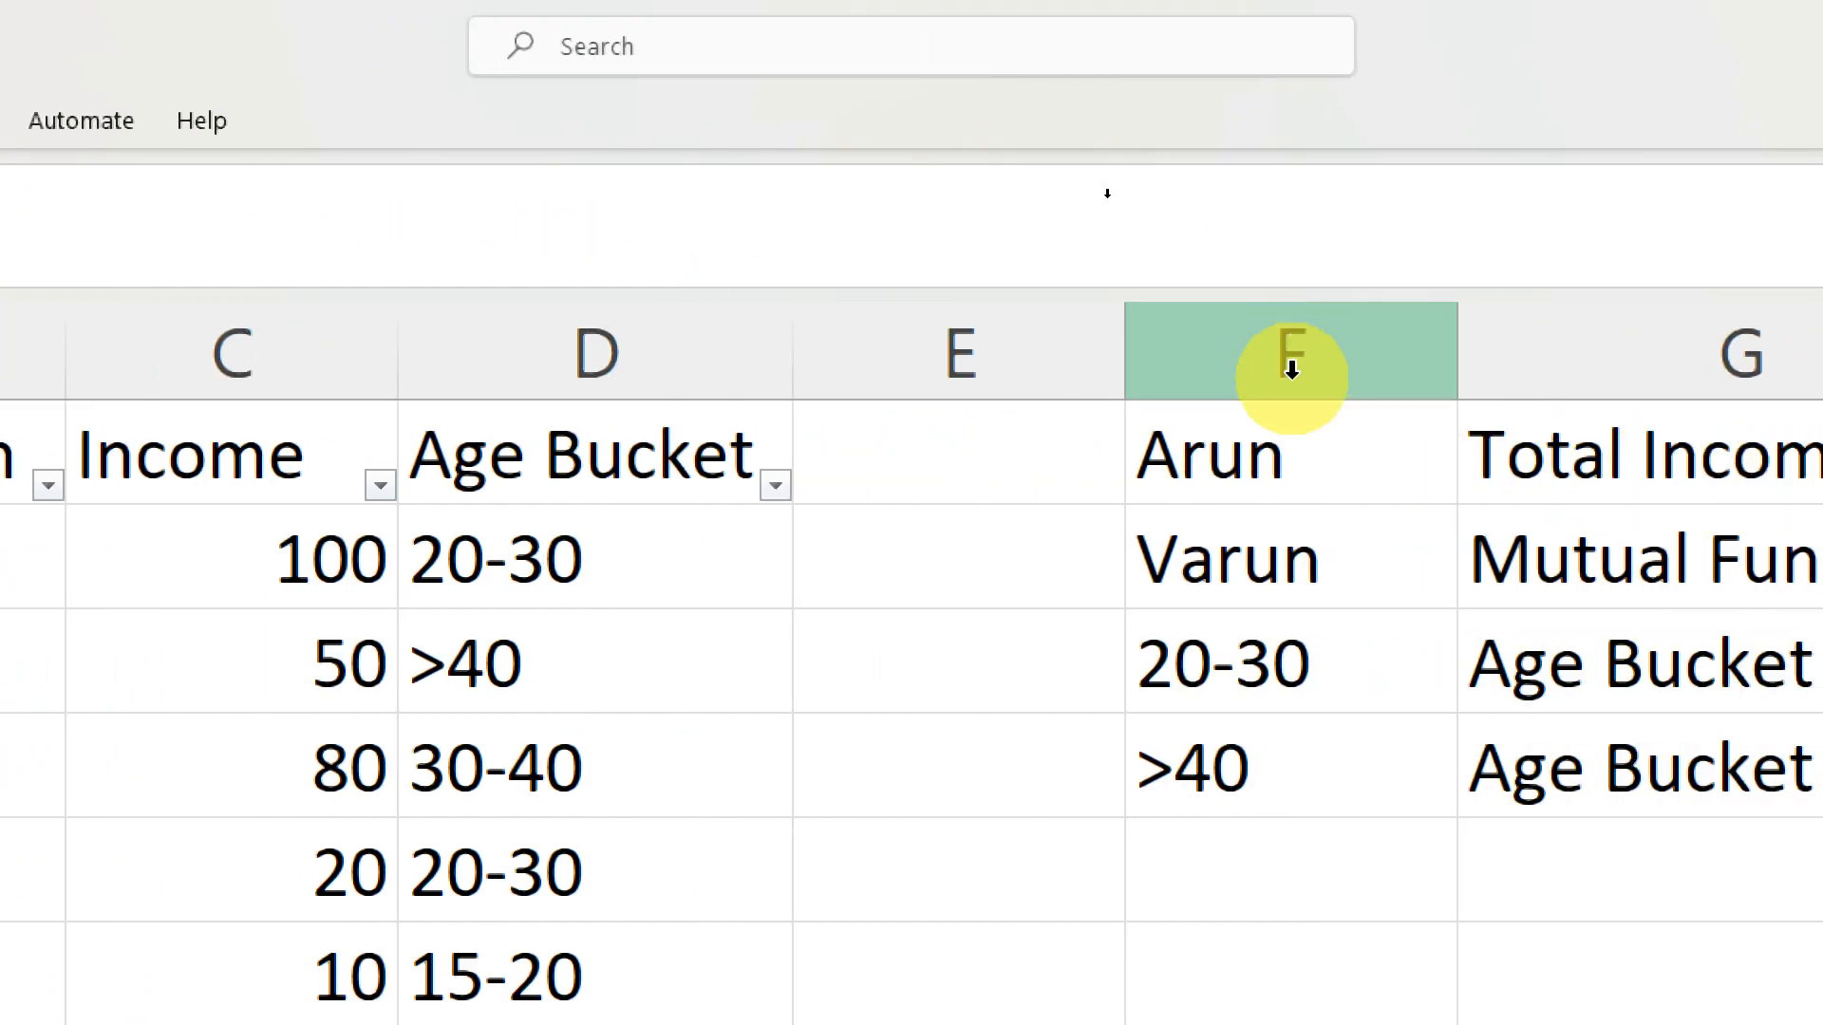
click(1259, 478)
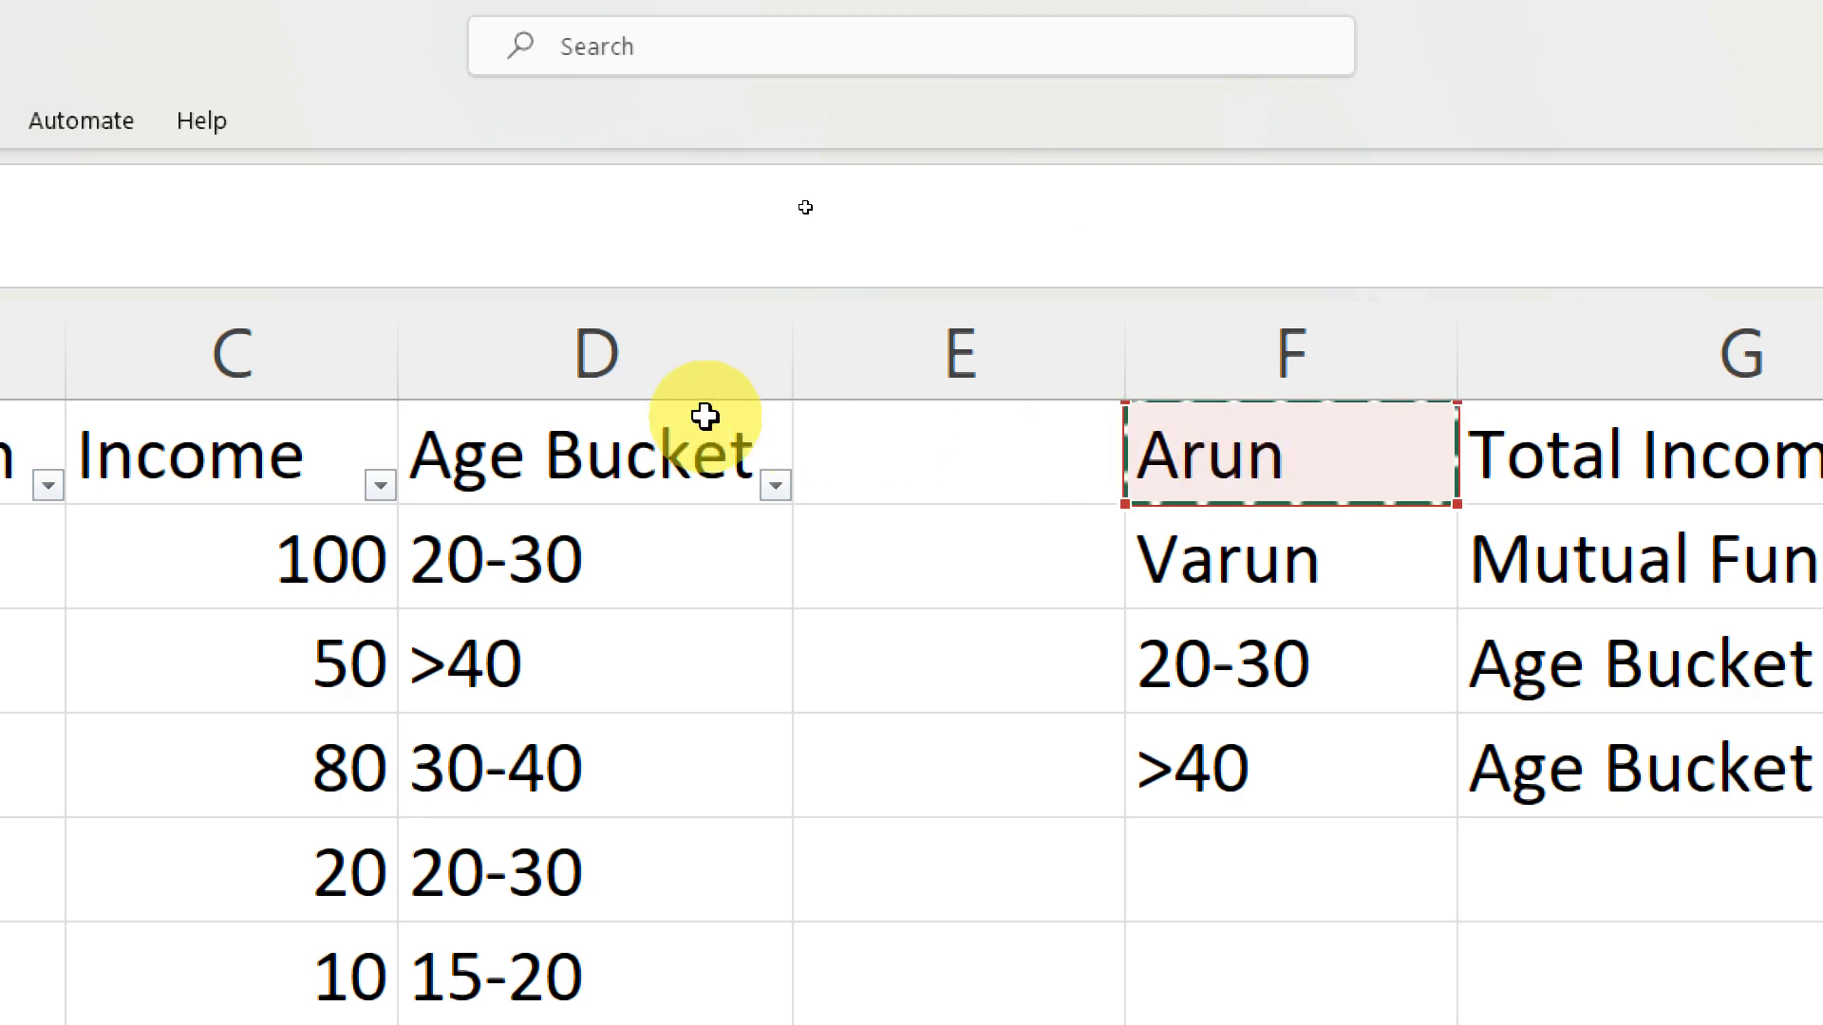
text(,)
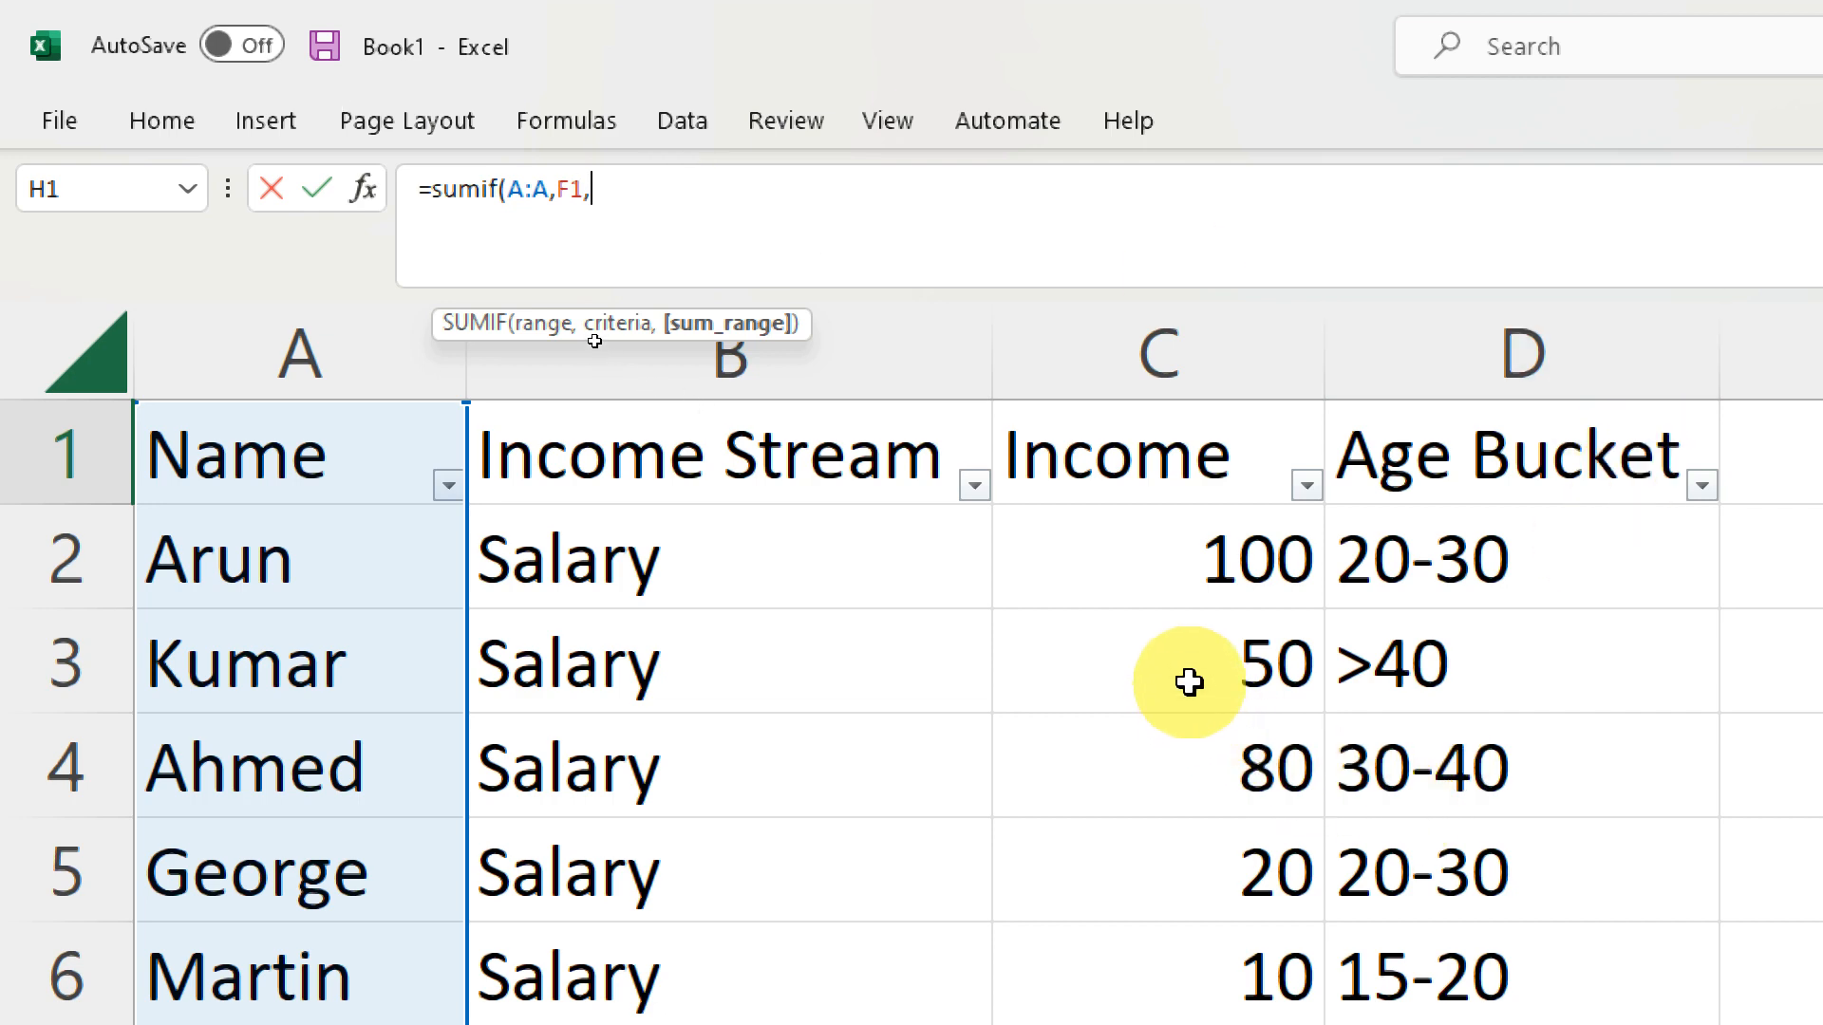
click(1137, 345)
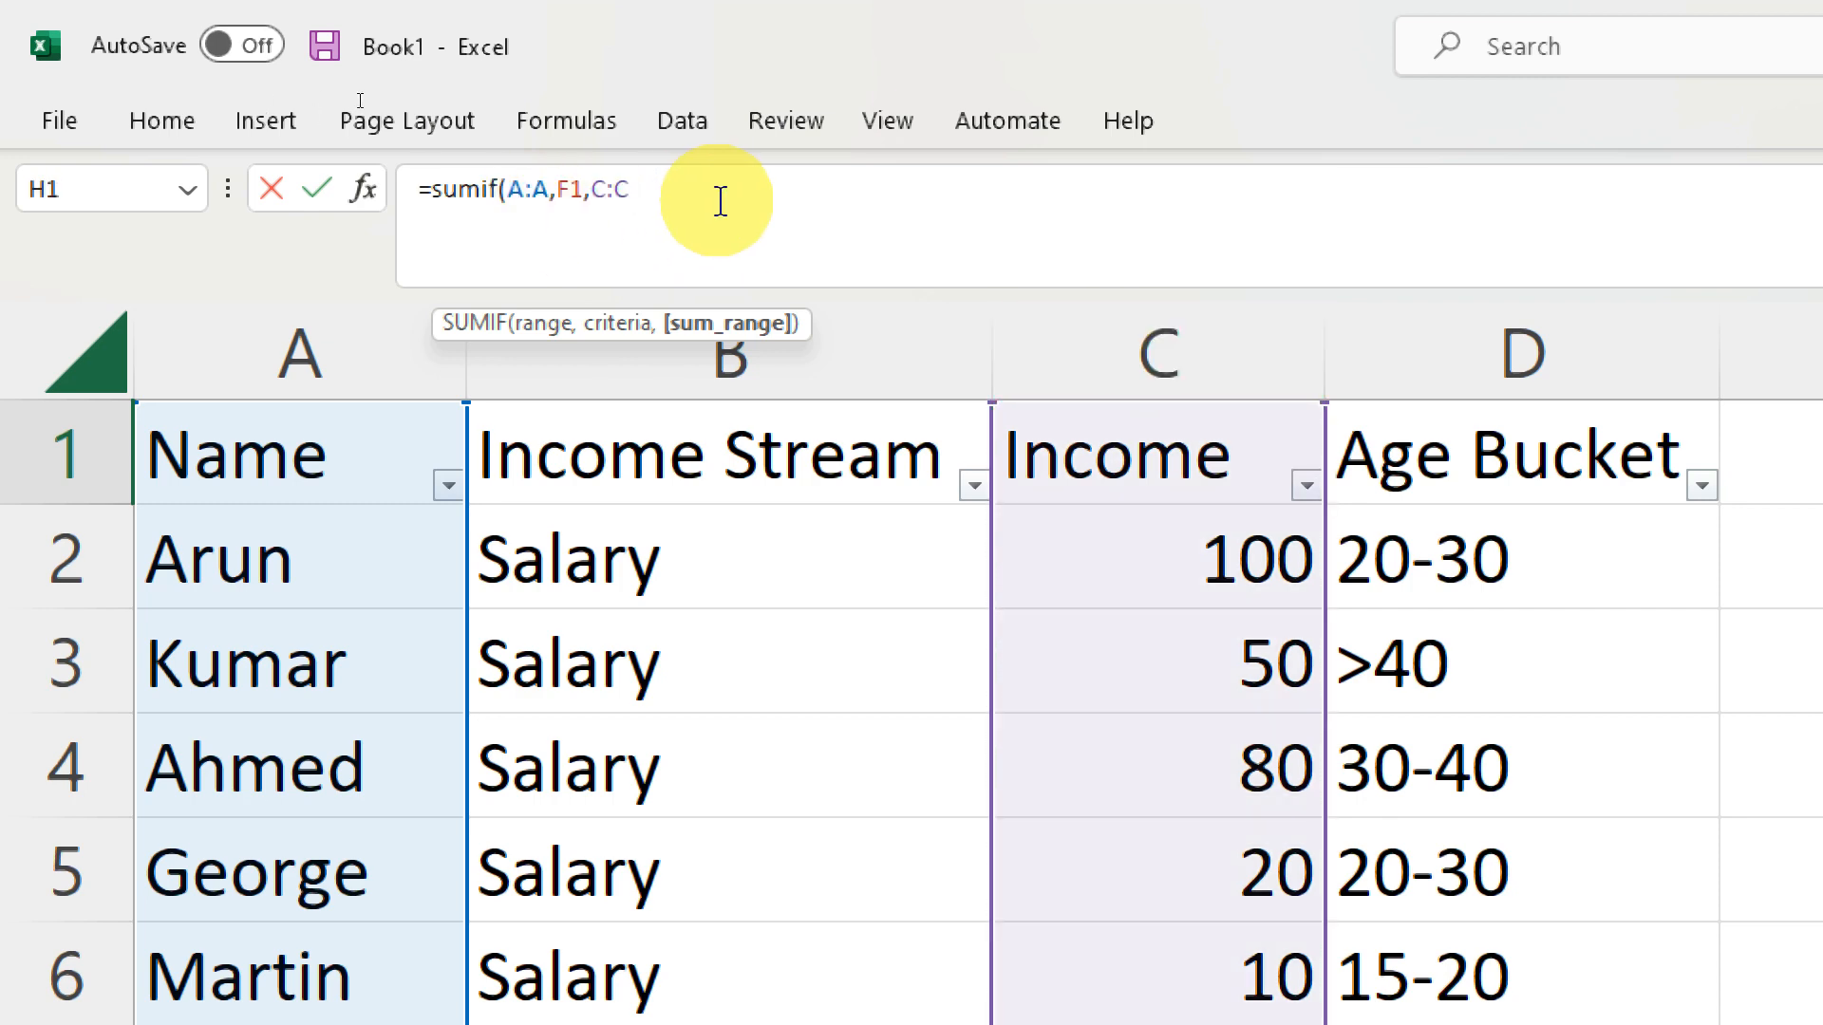
text())
key(Return)
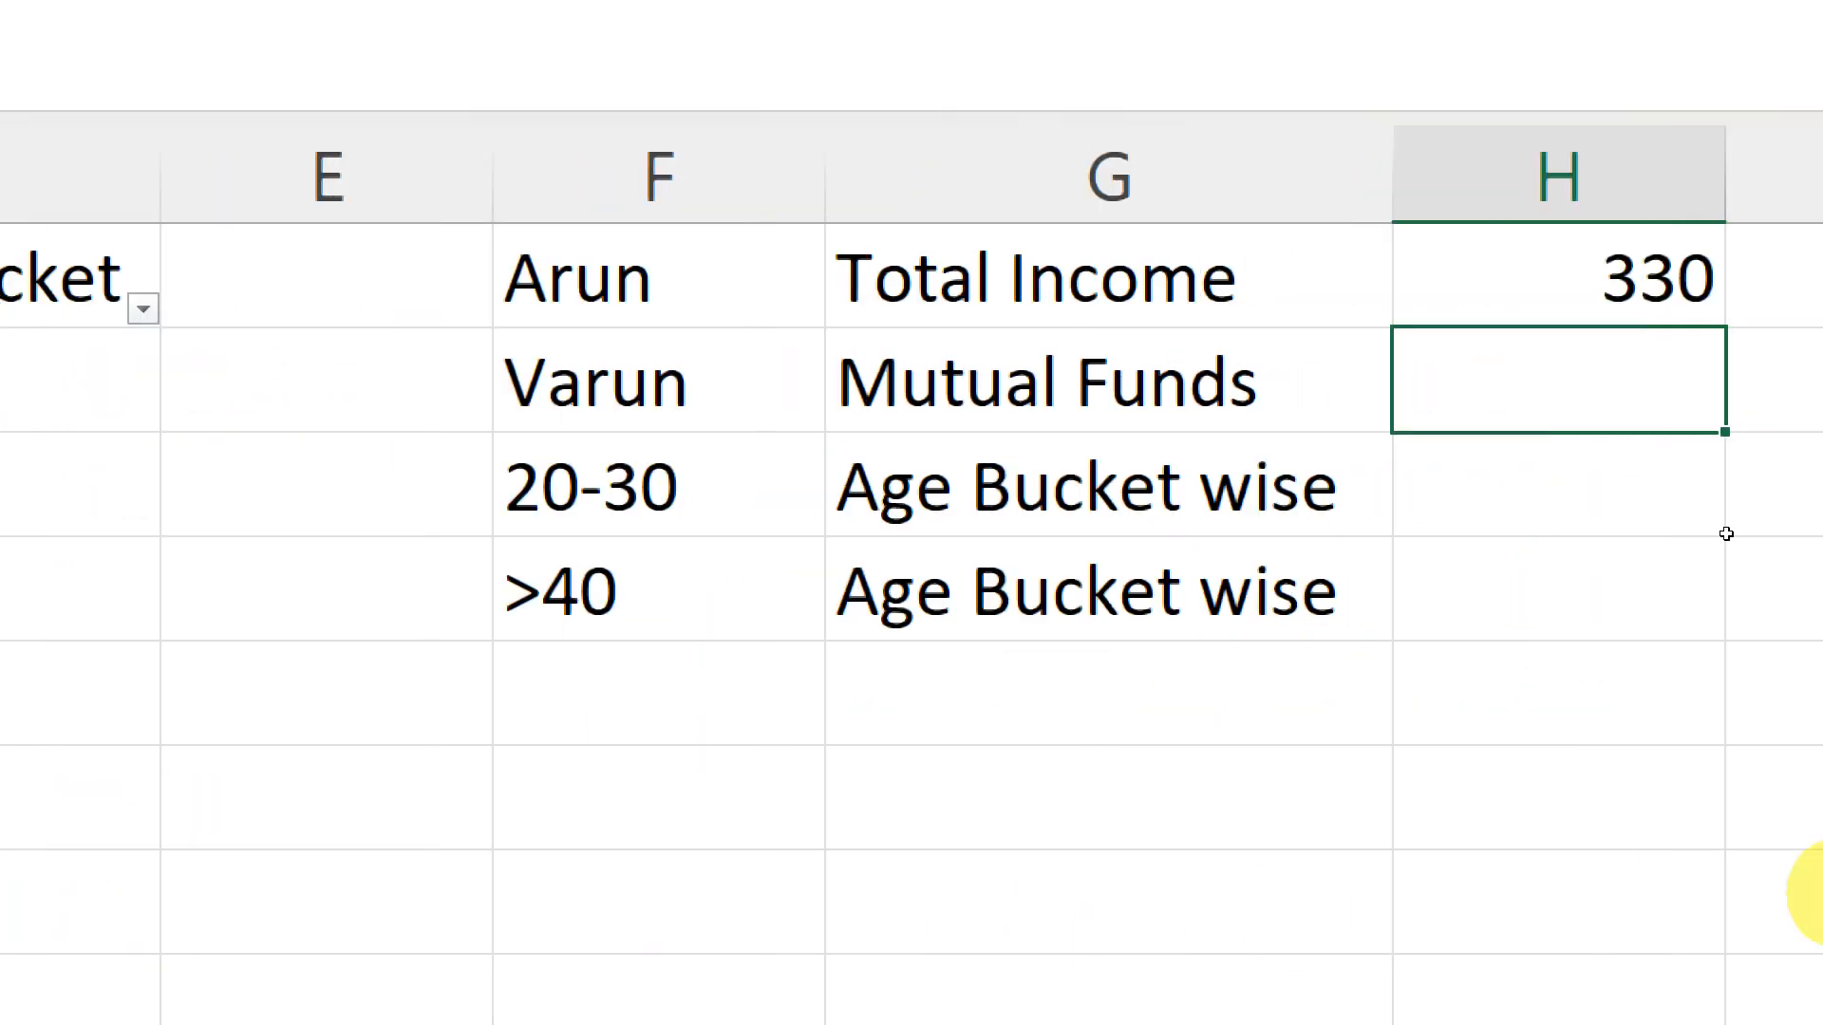
- Change the name criterion in F1 to Varun and return to the total in H1
click(1489, 270)
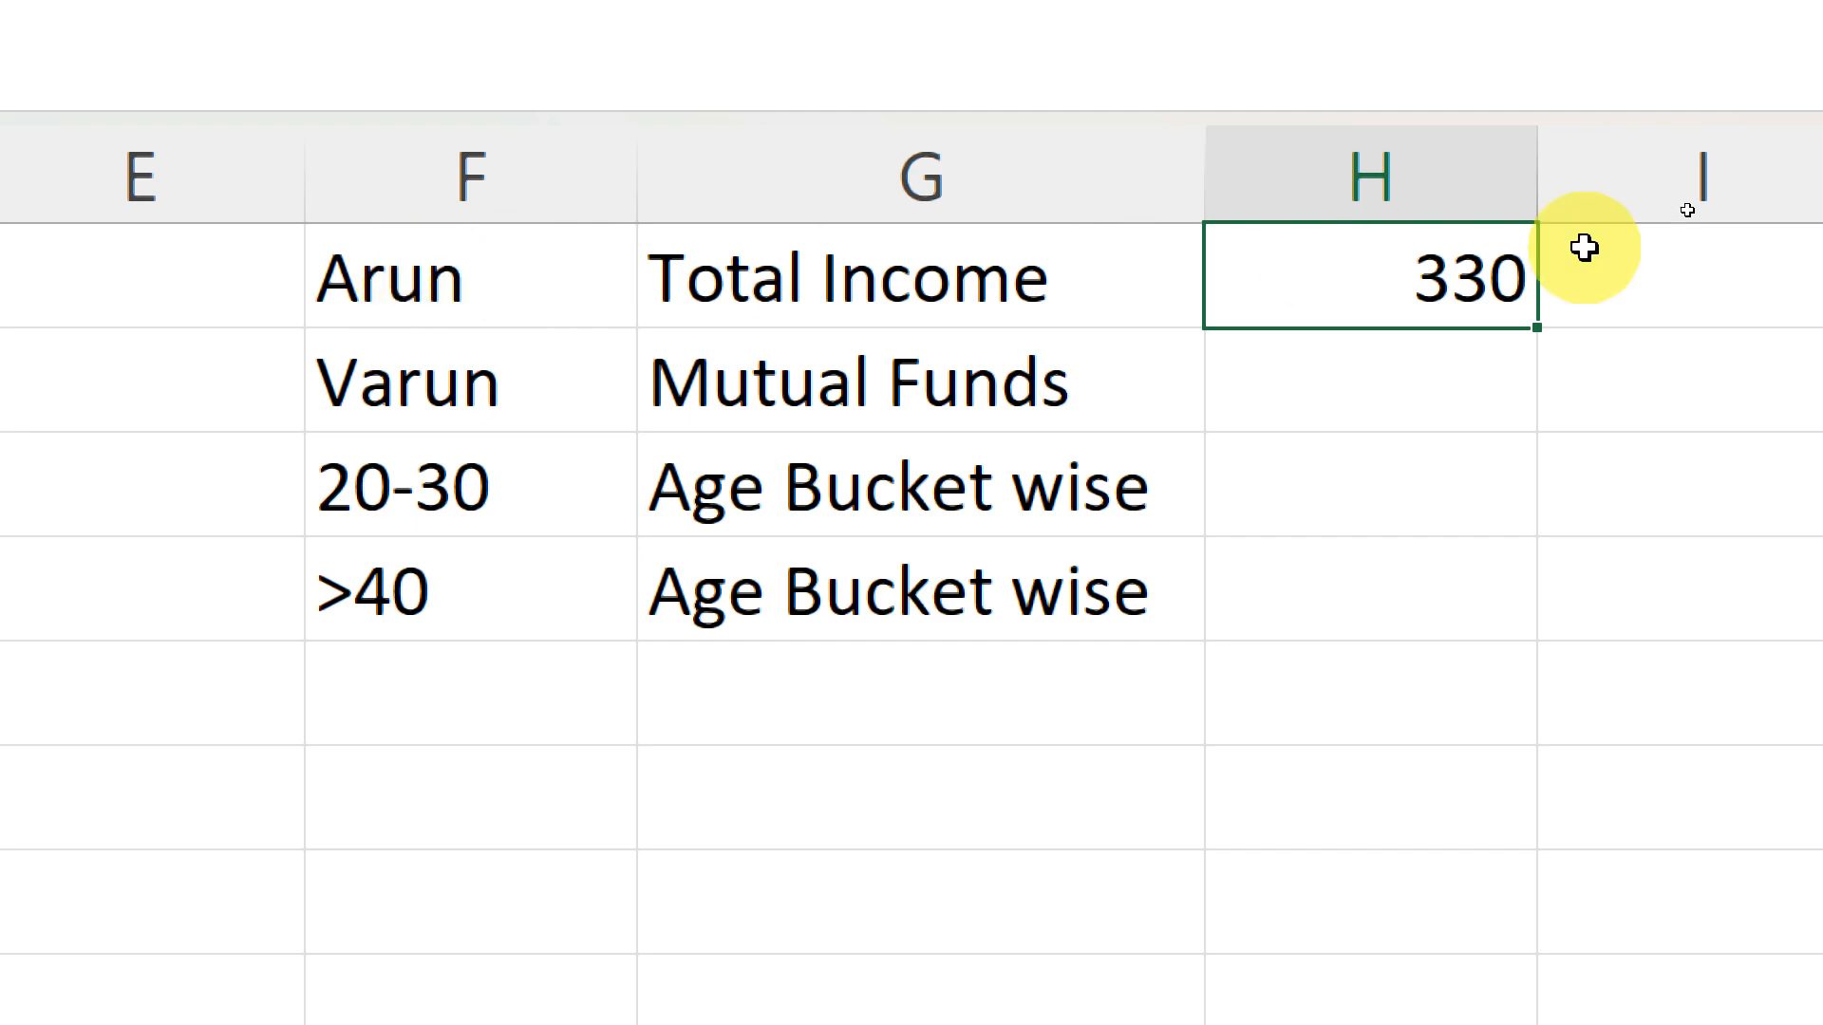
click(410, 301)
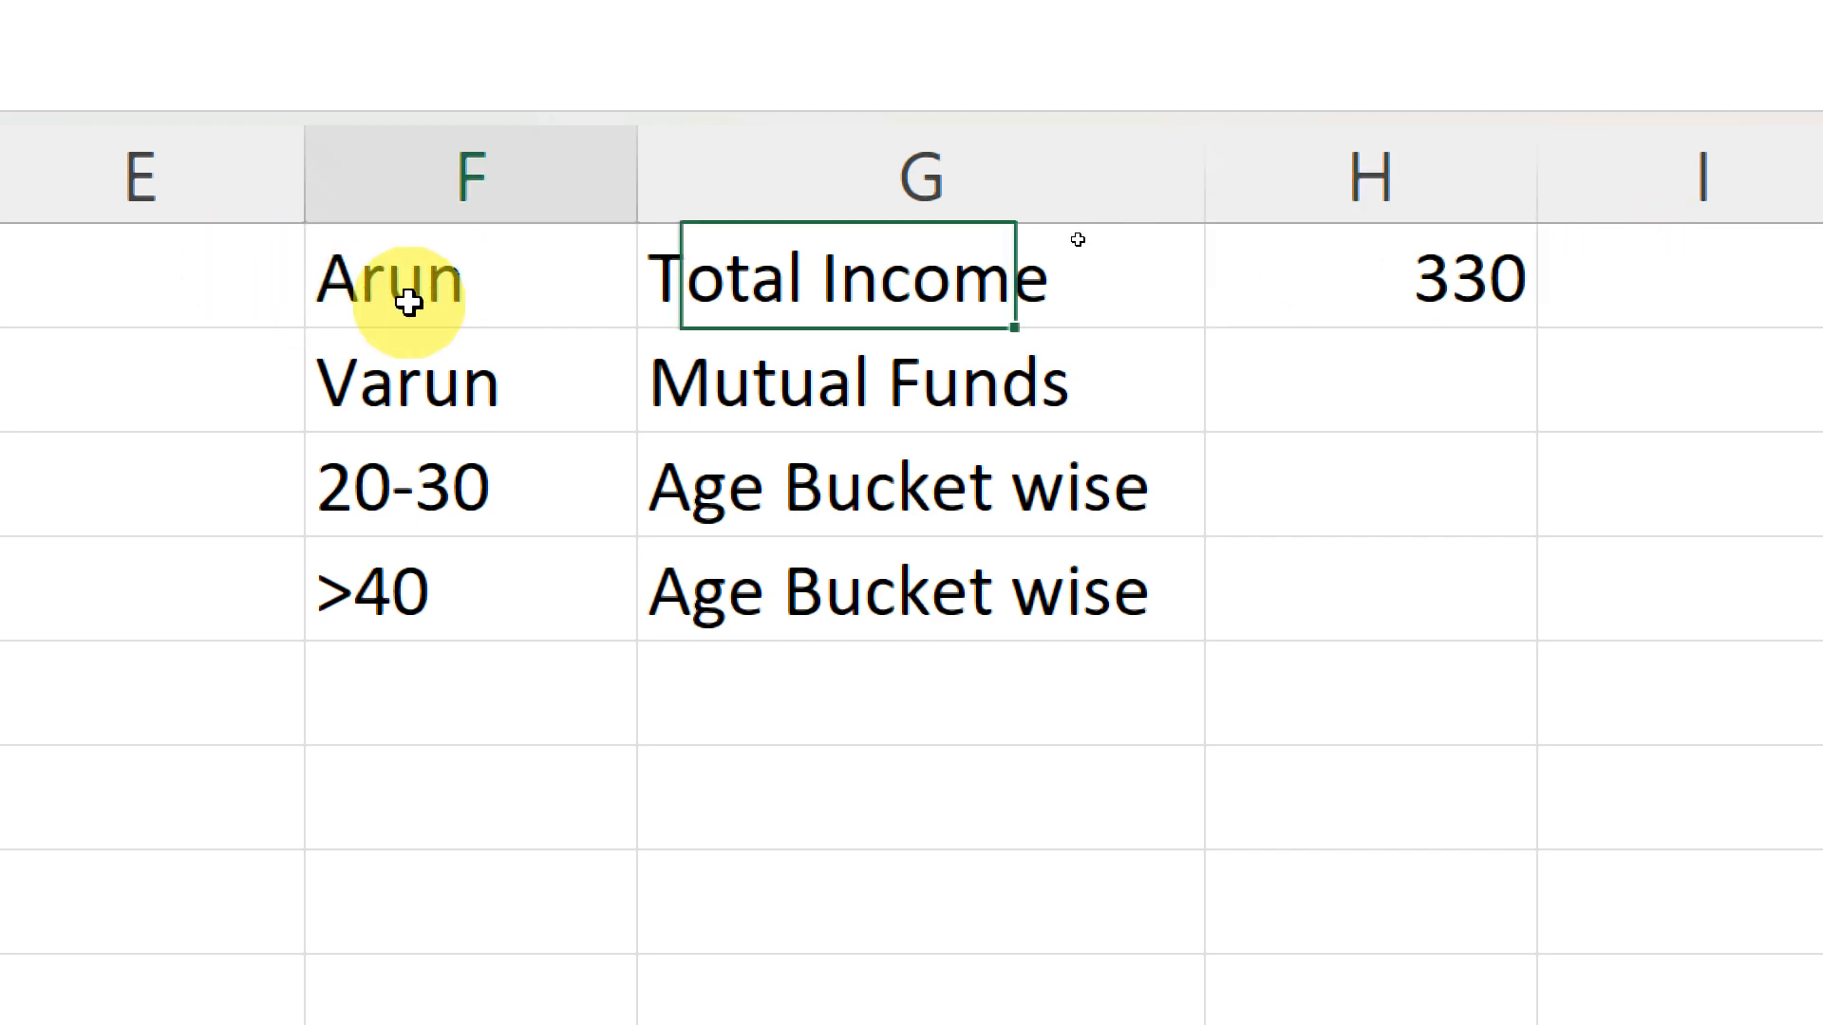
text(Varun)
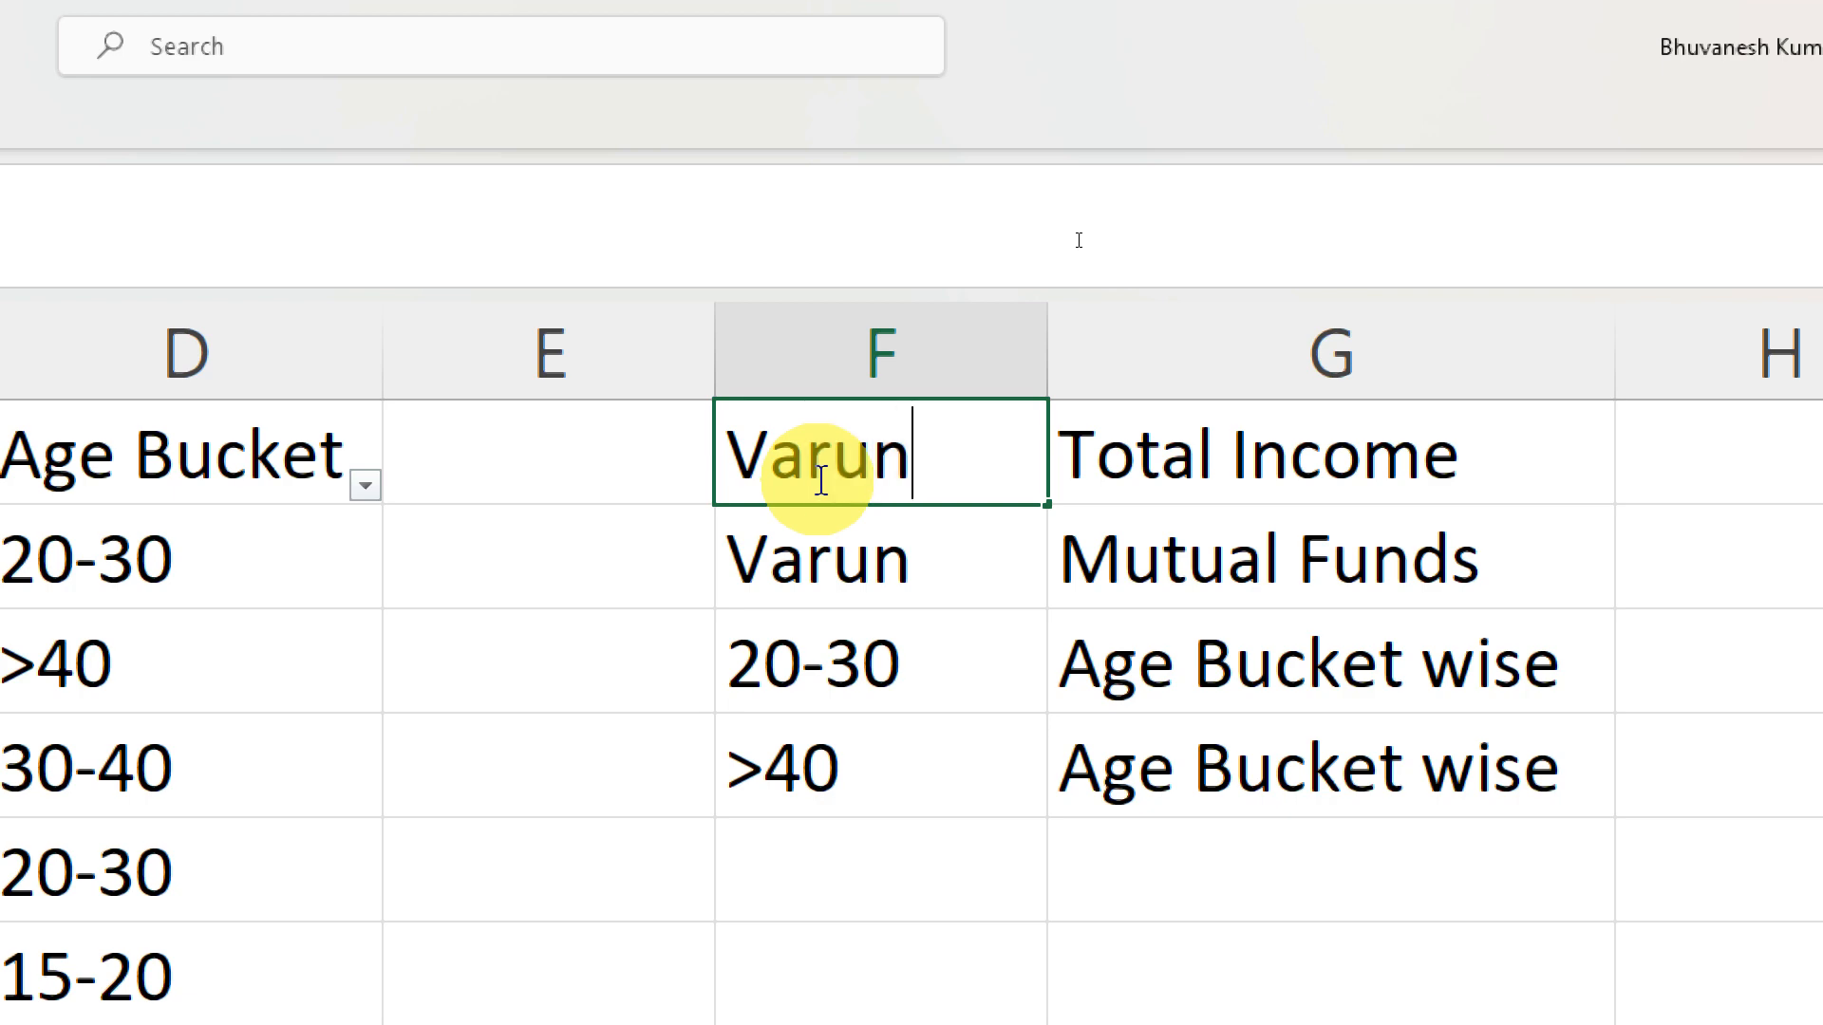
key(Return)
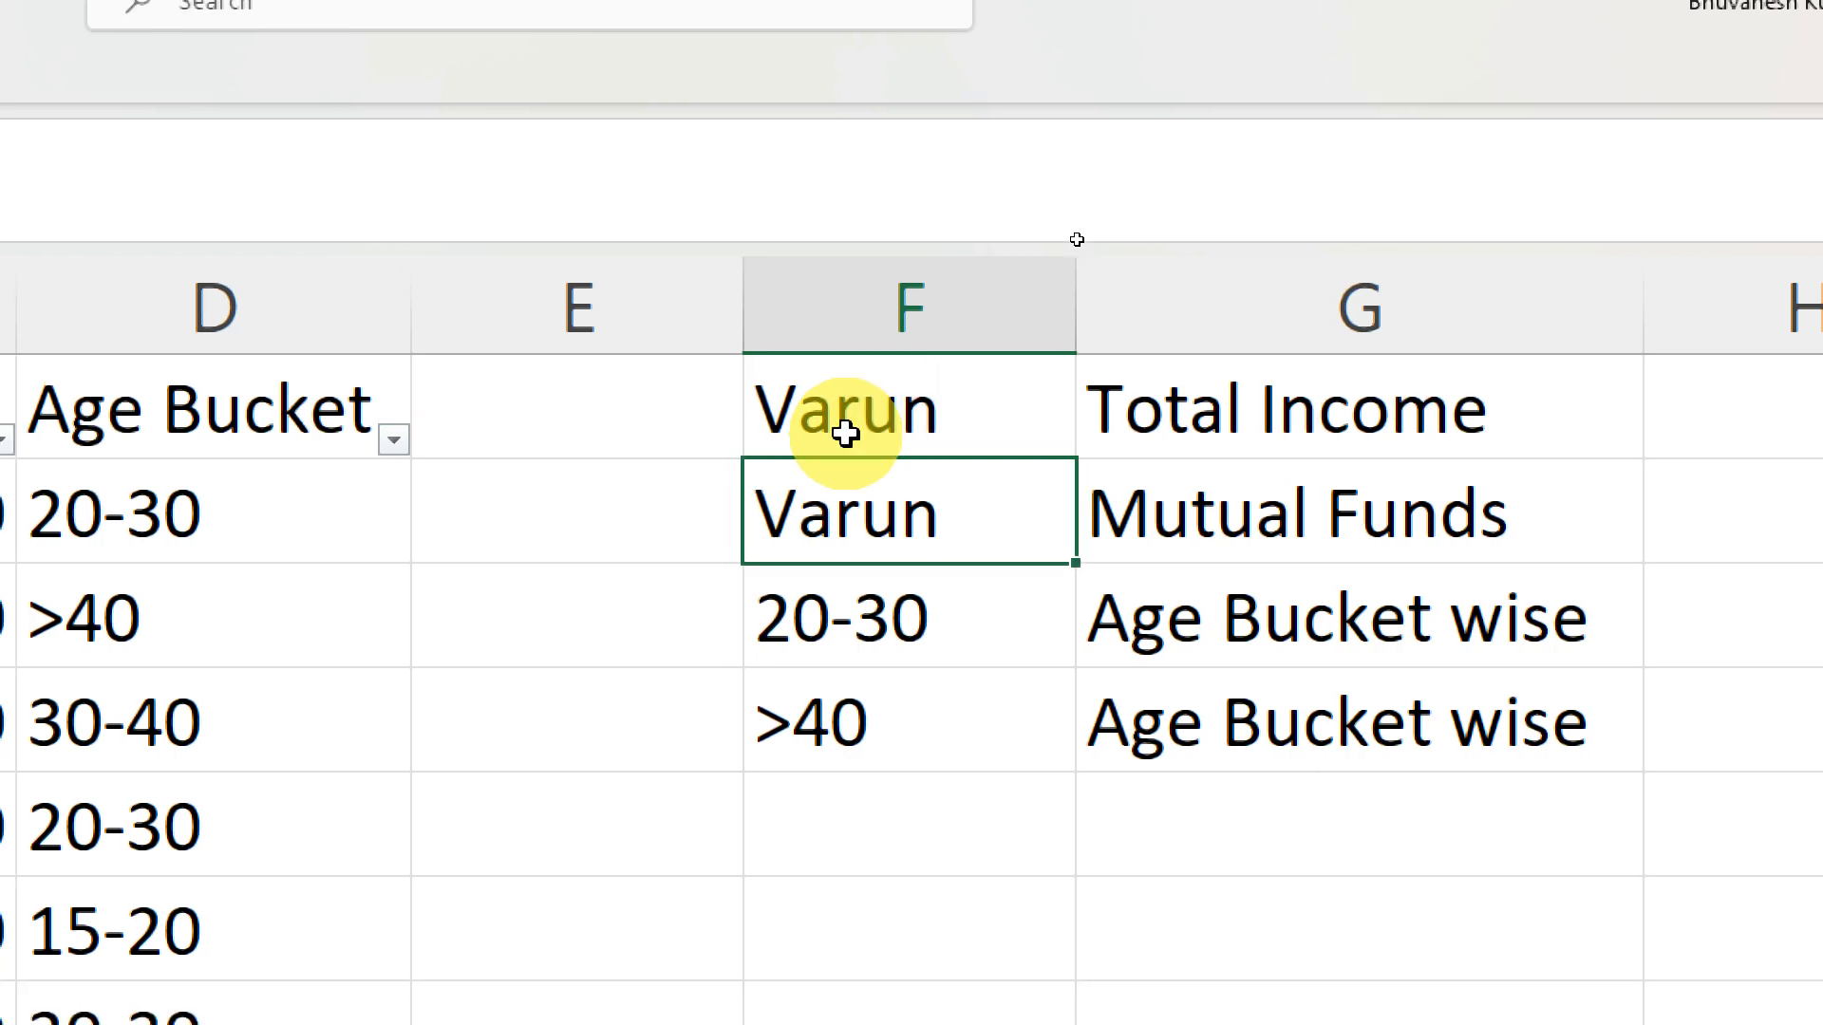
key(Up)
key(Right)
key(Right)
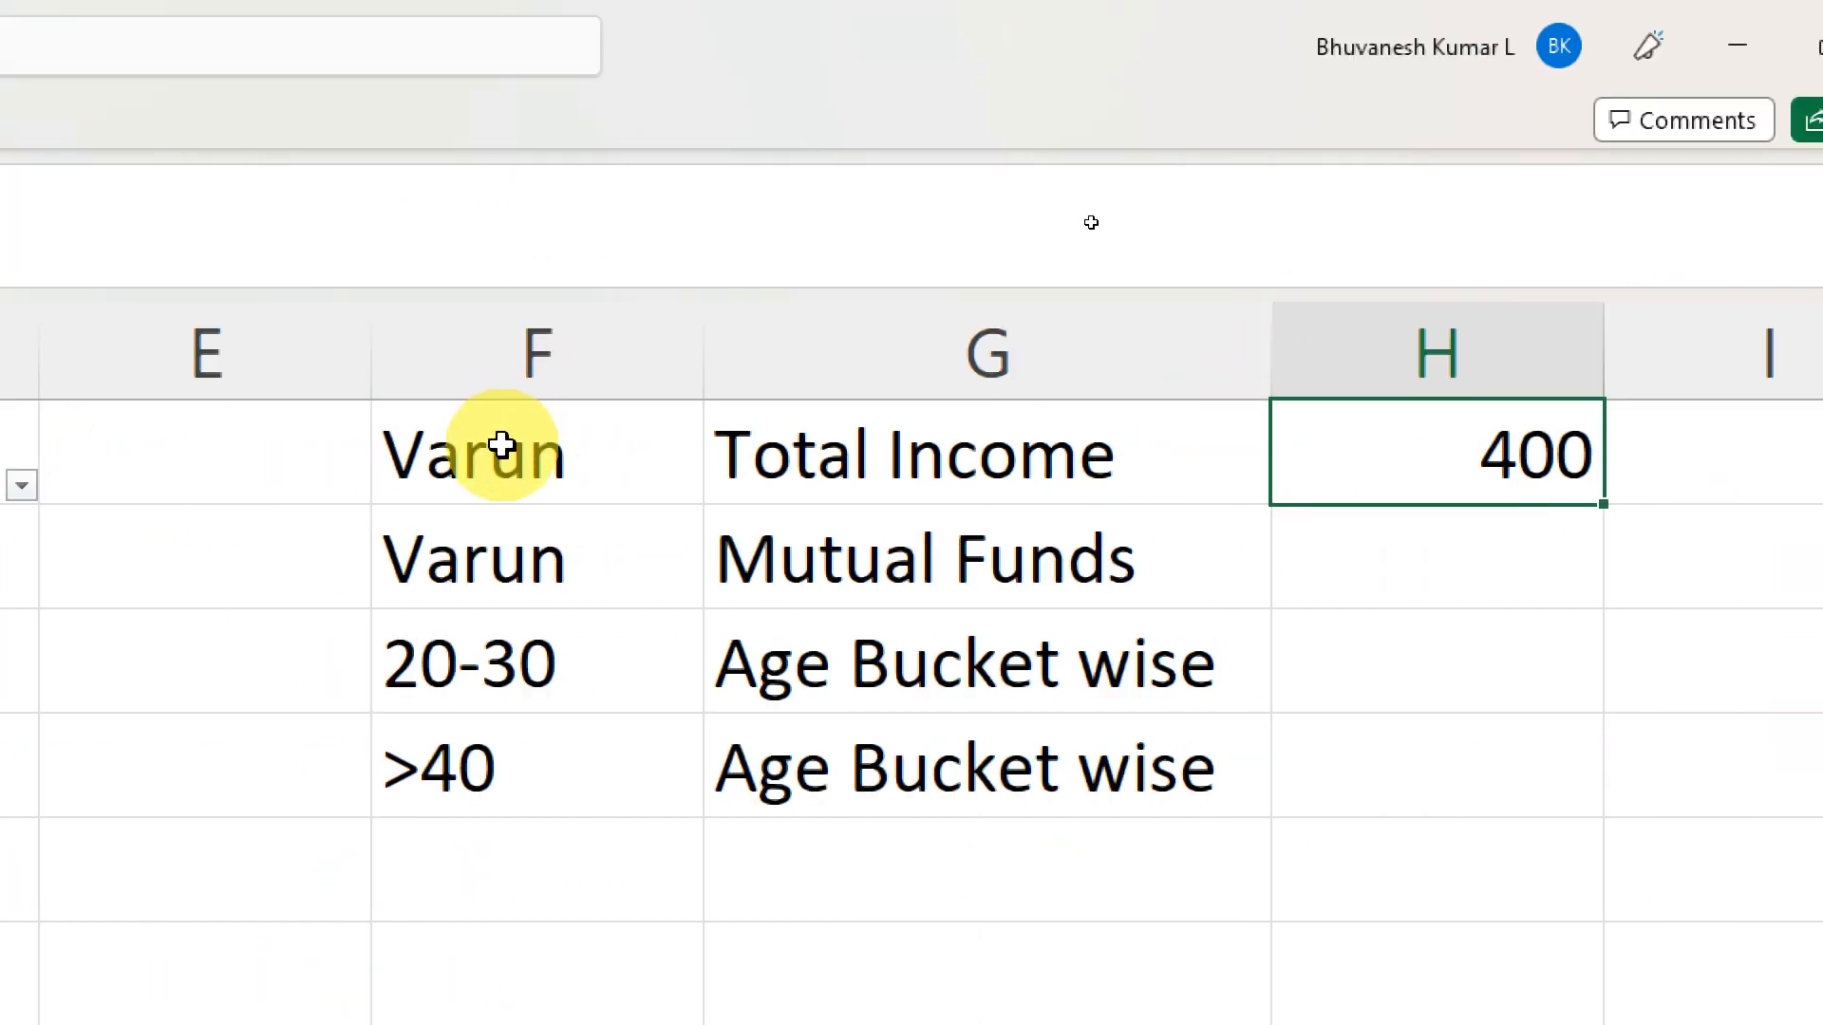
- Replace the name criterion in F1 with Sheela and return to the total in H1
click(501, 445)
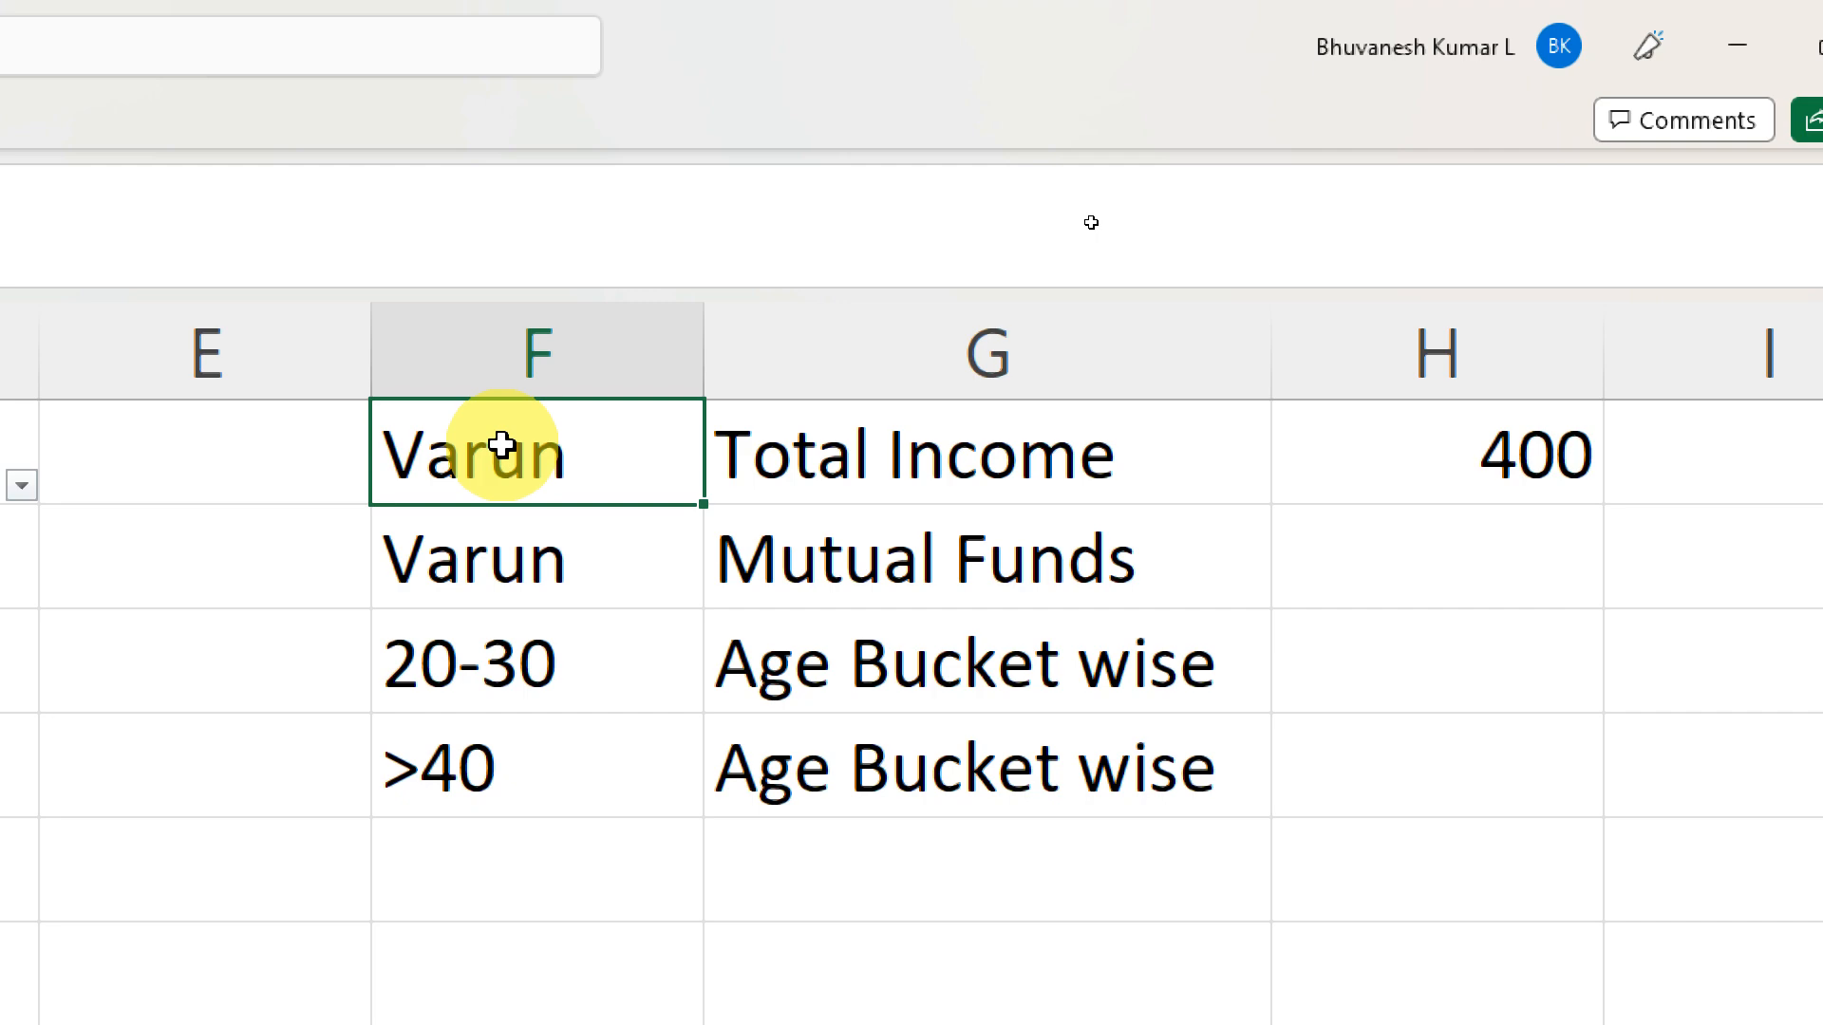
text(Sheel)
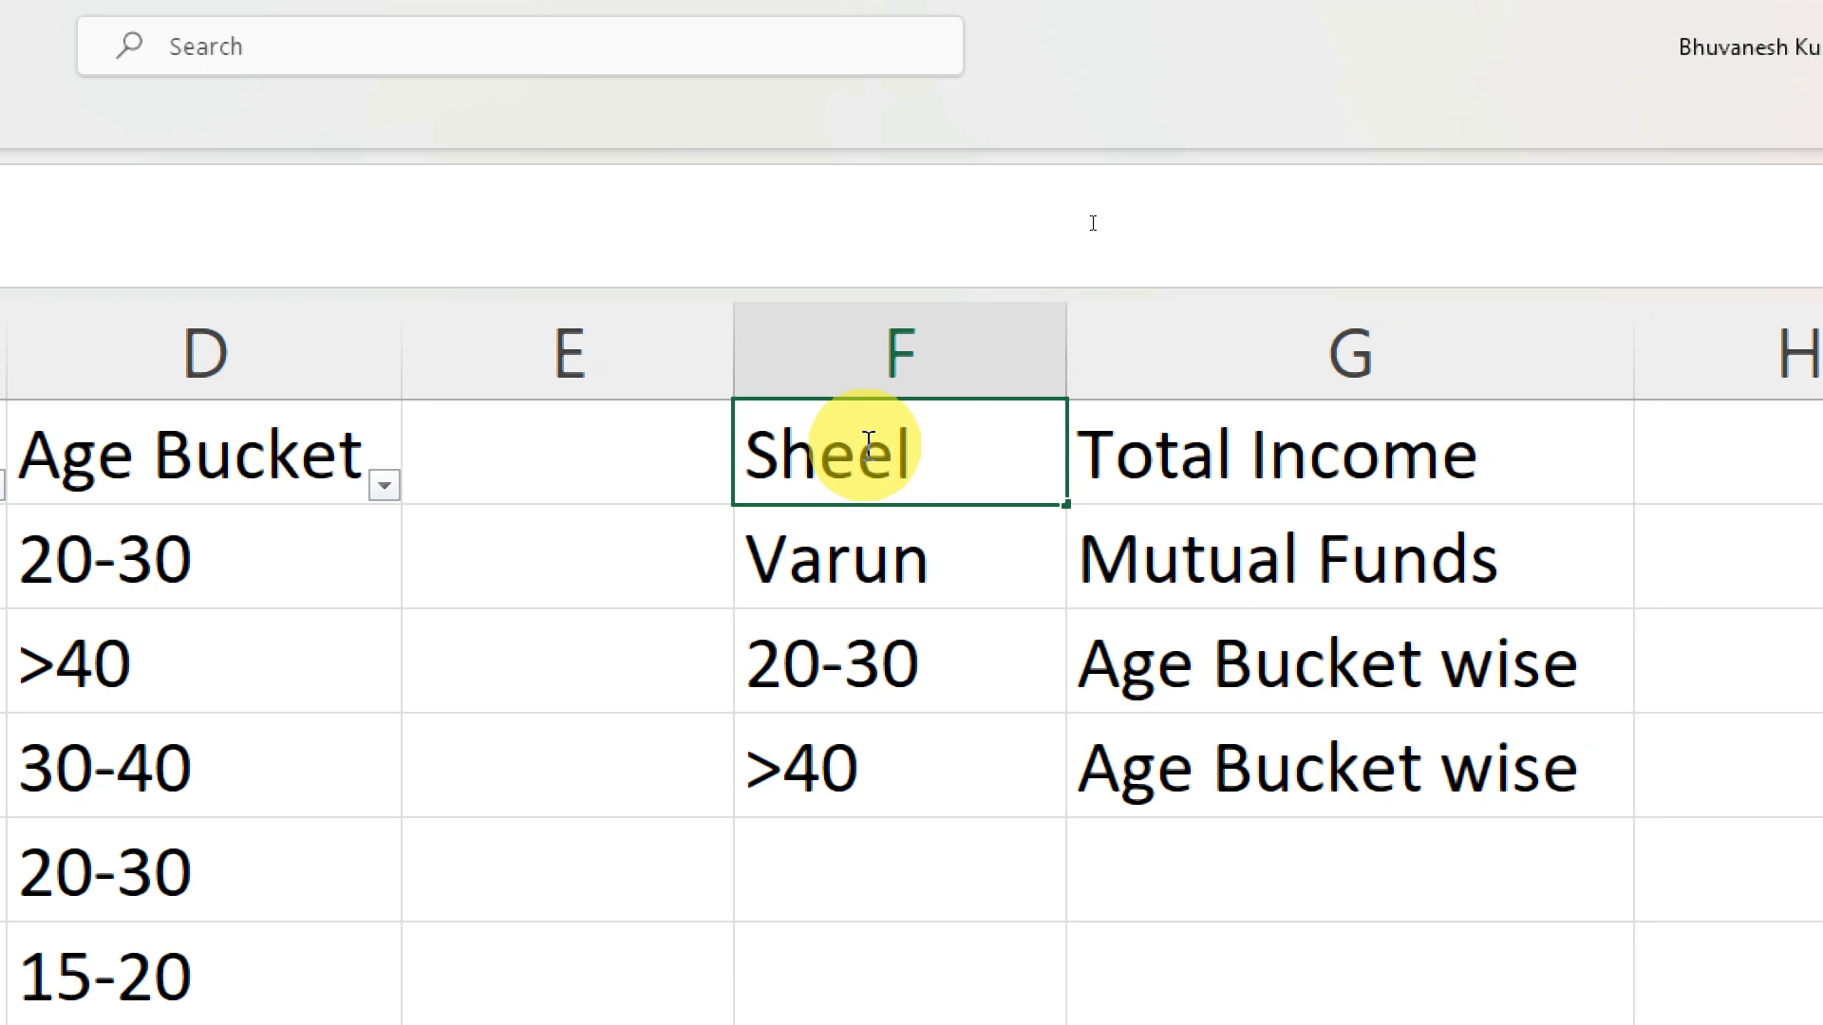
text(a)
key(Return)
key(Up)
key(Right)
key(Right)
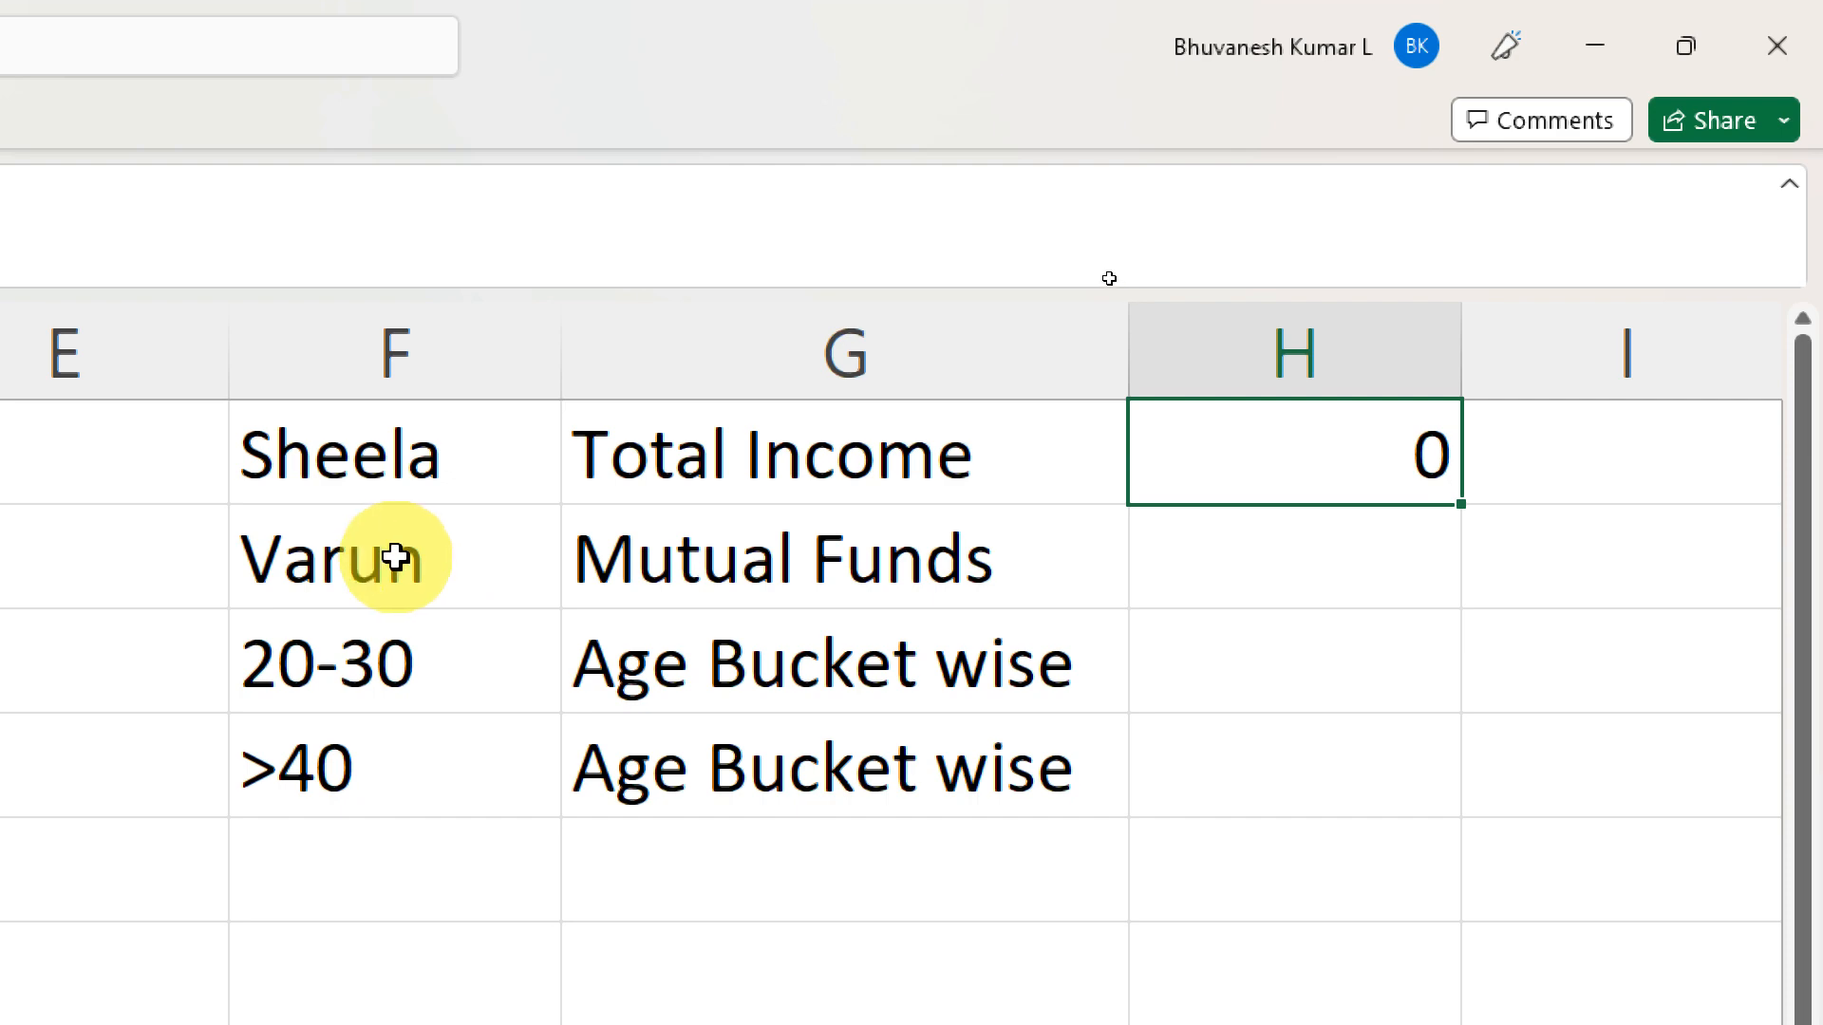
- Start a SUMIFS formula in H2 with column C as sum range and column A as first criteria range
click(1309, 564)
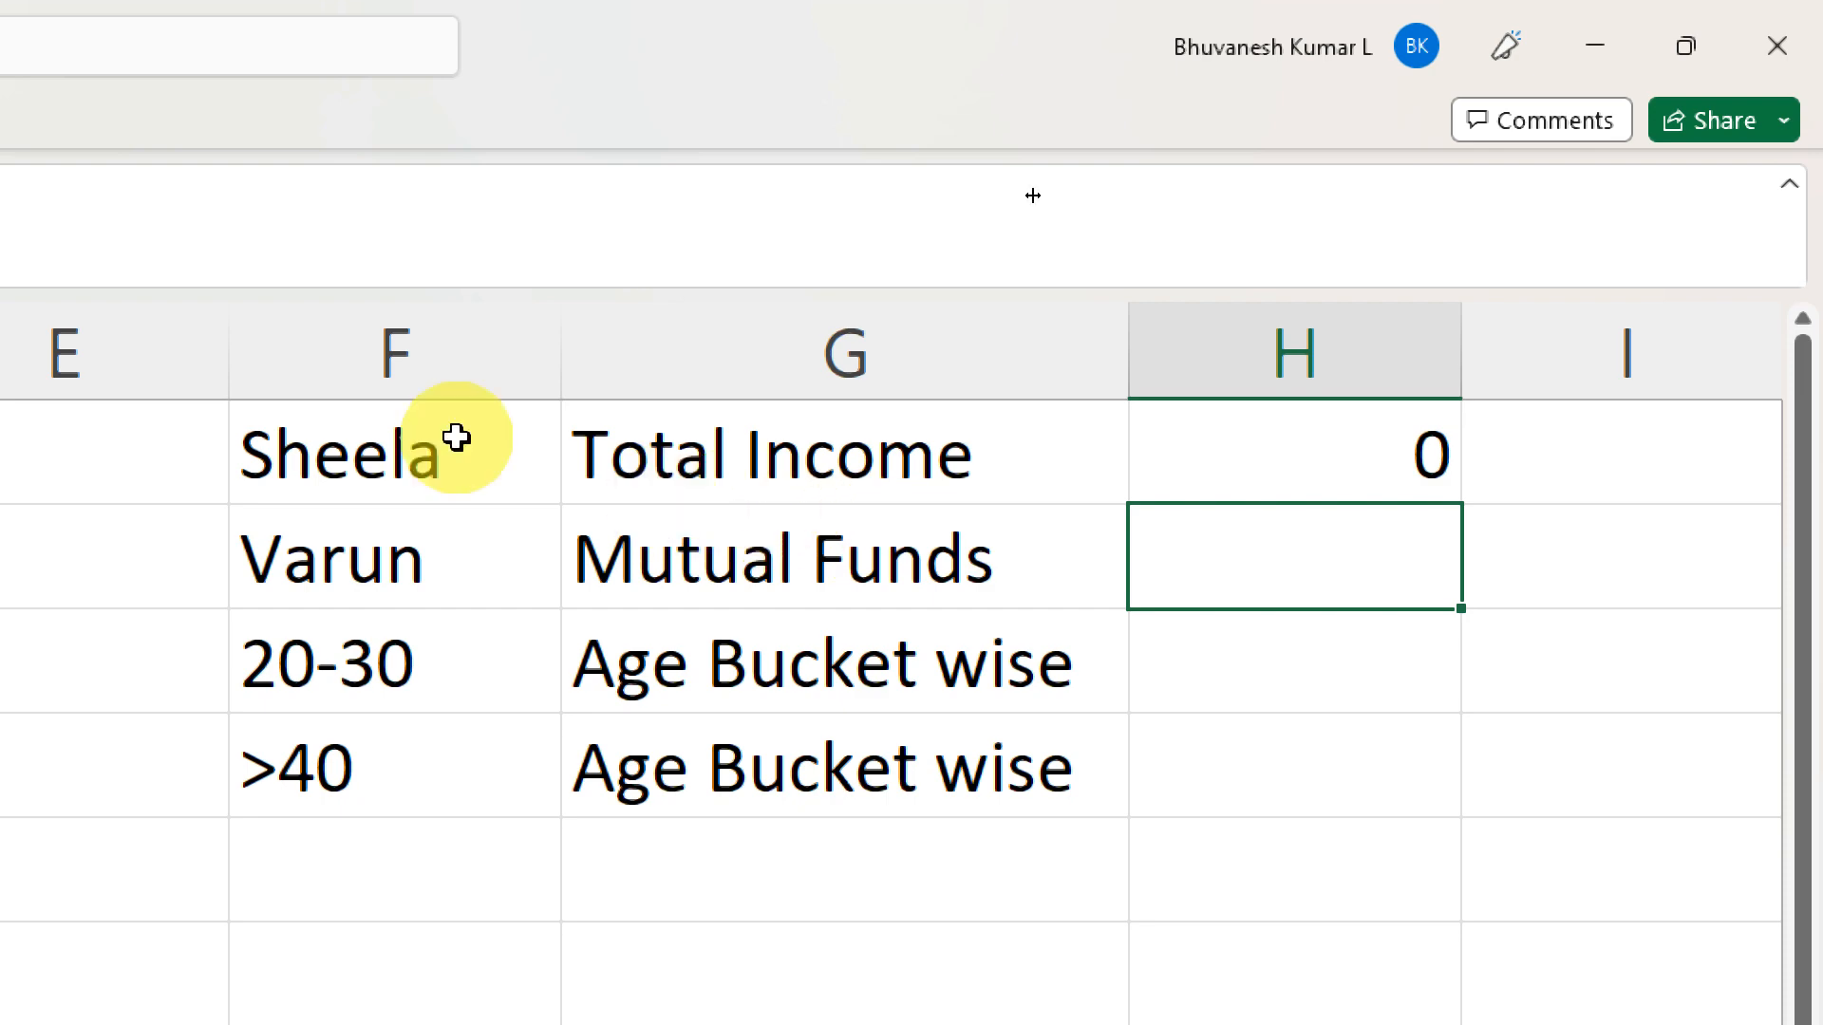
click(619, 214)
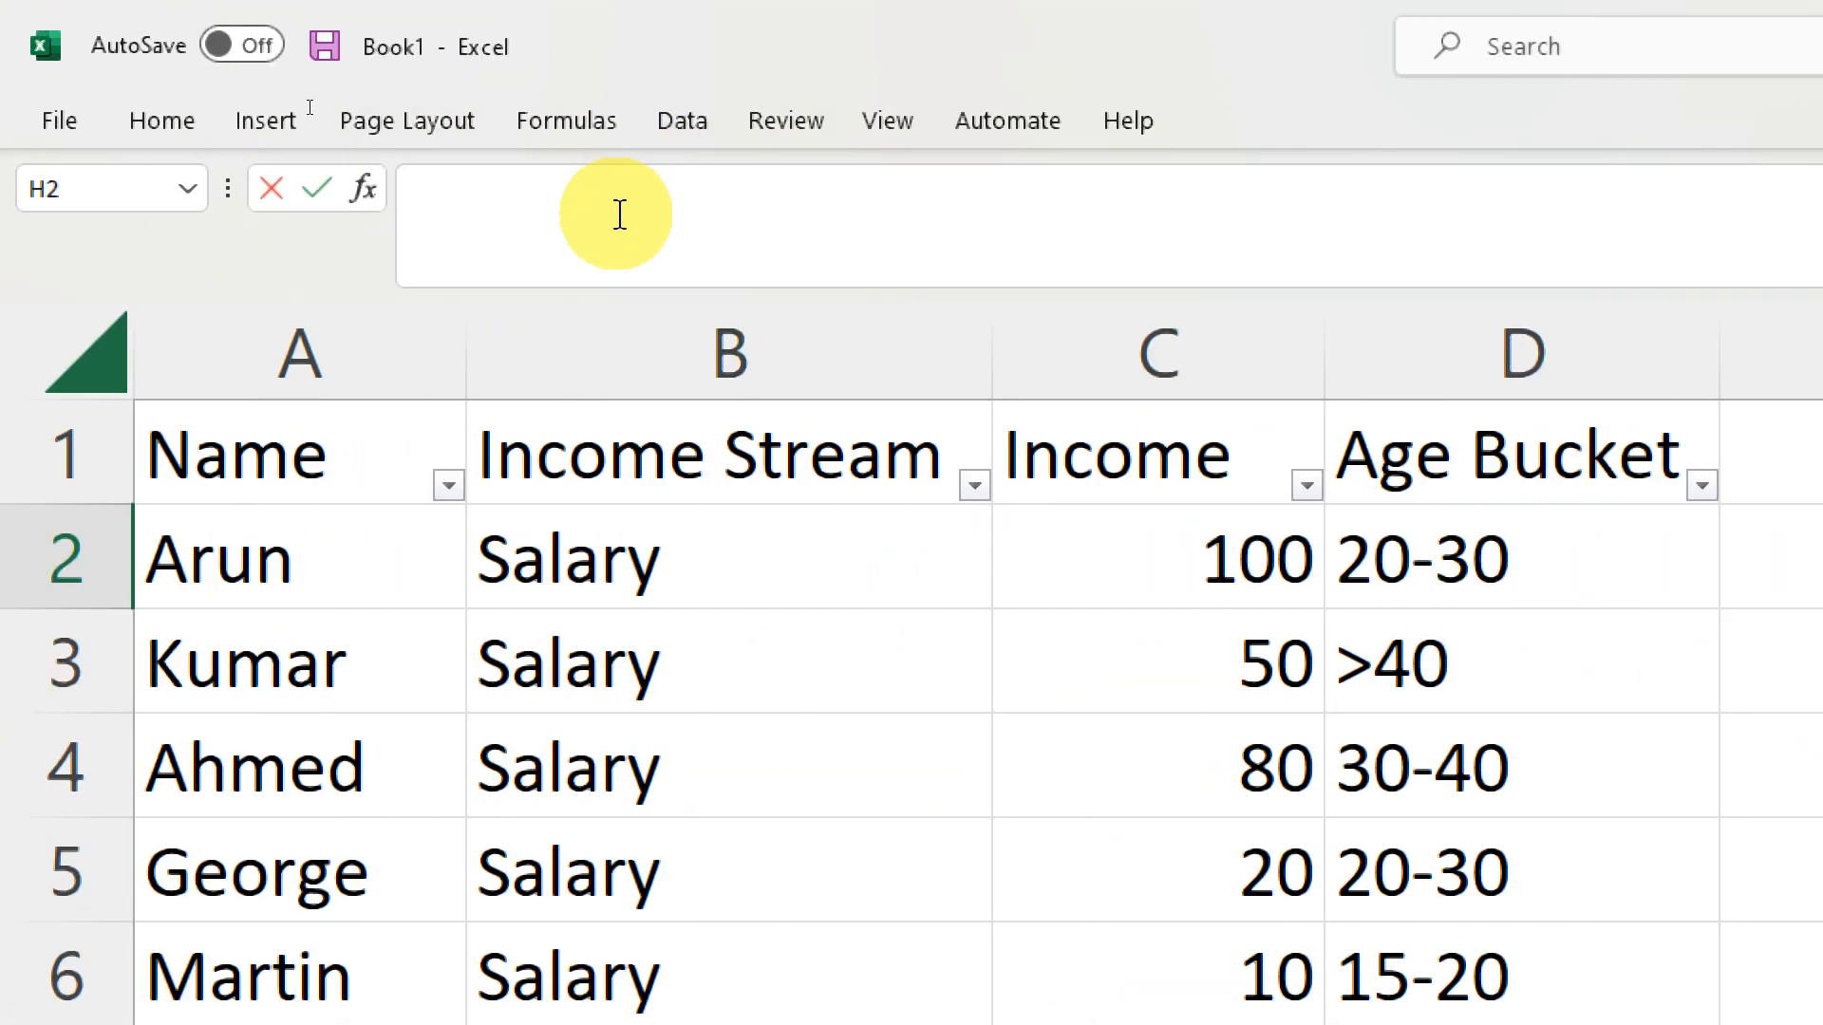
text(=sumif)
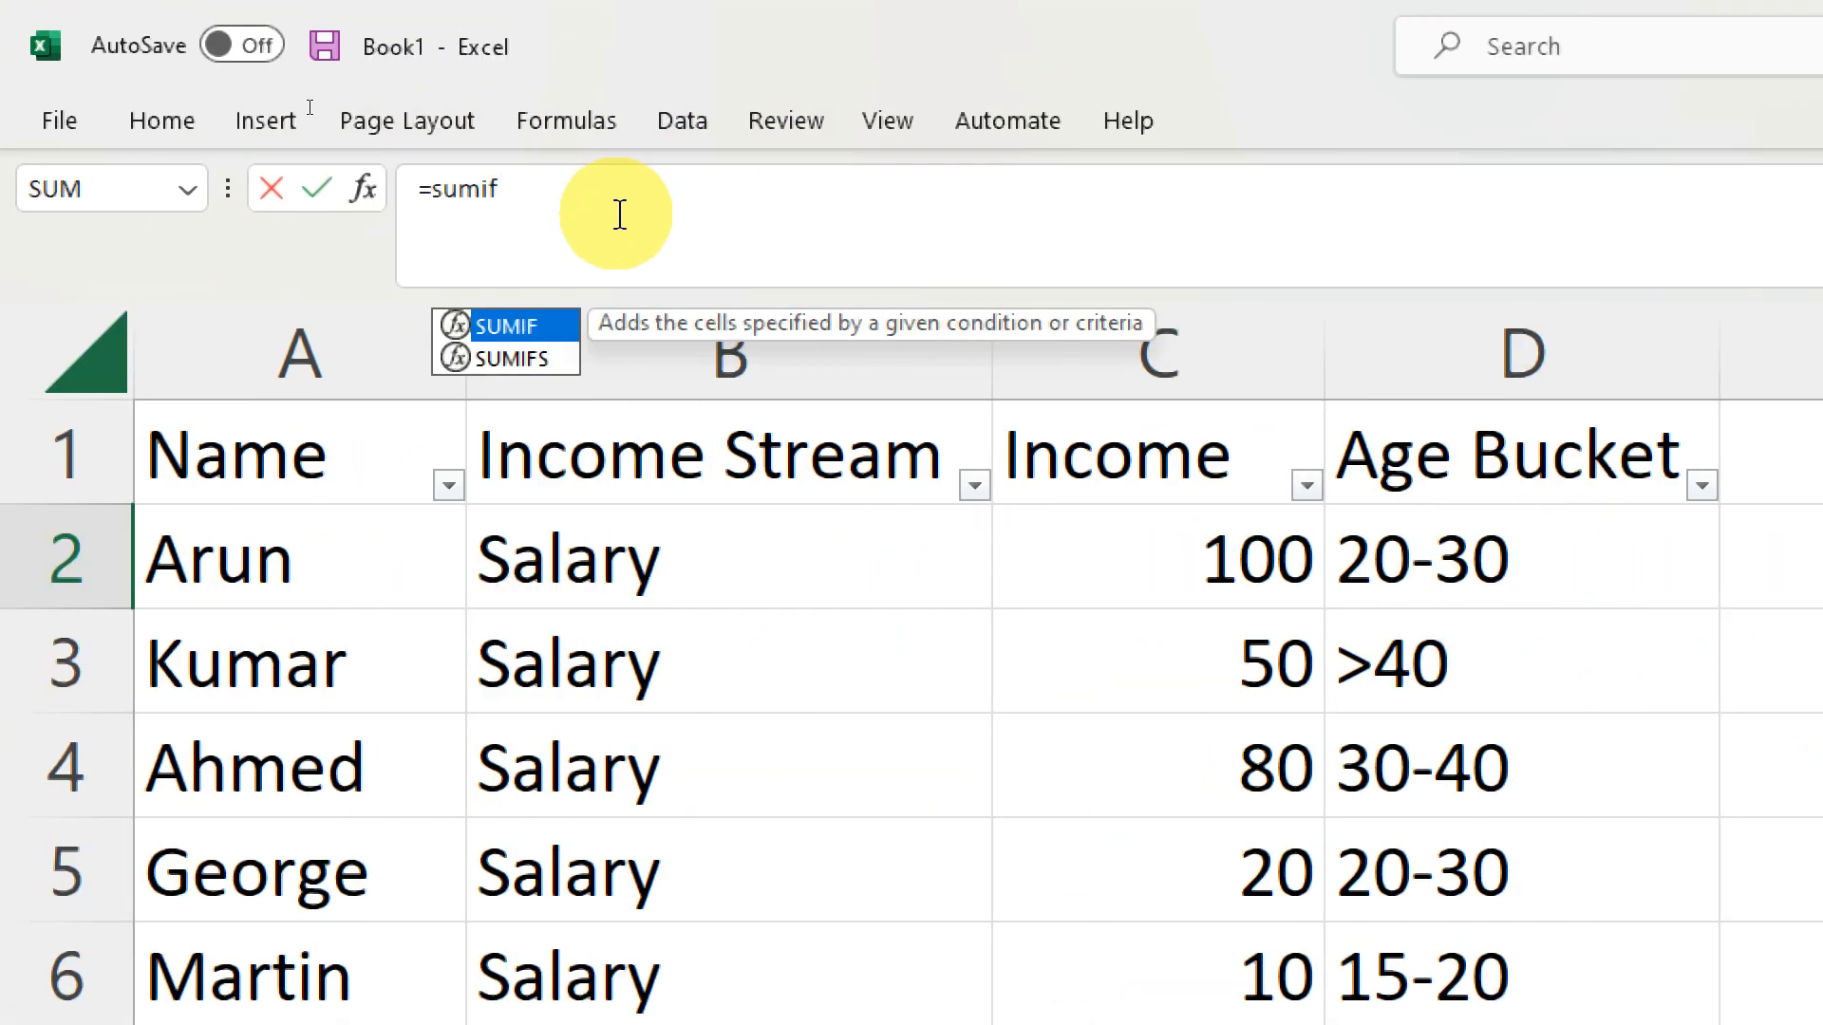
text(s)
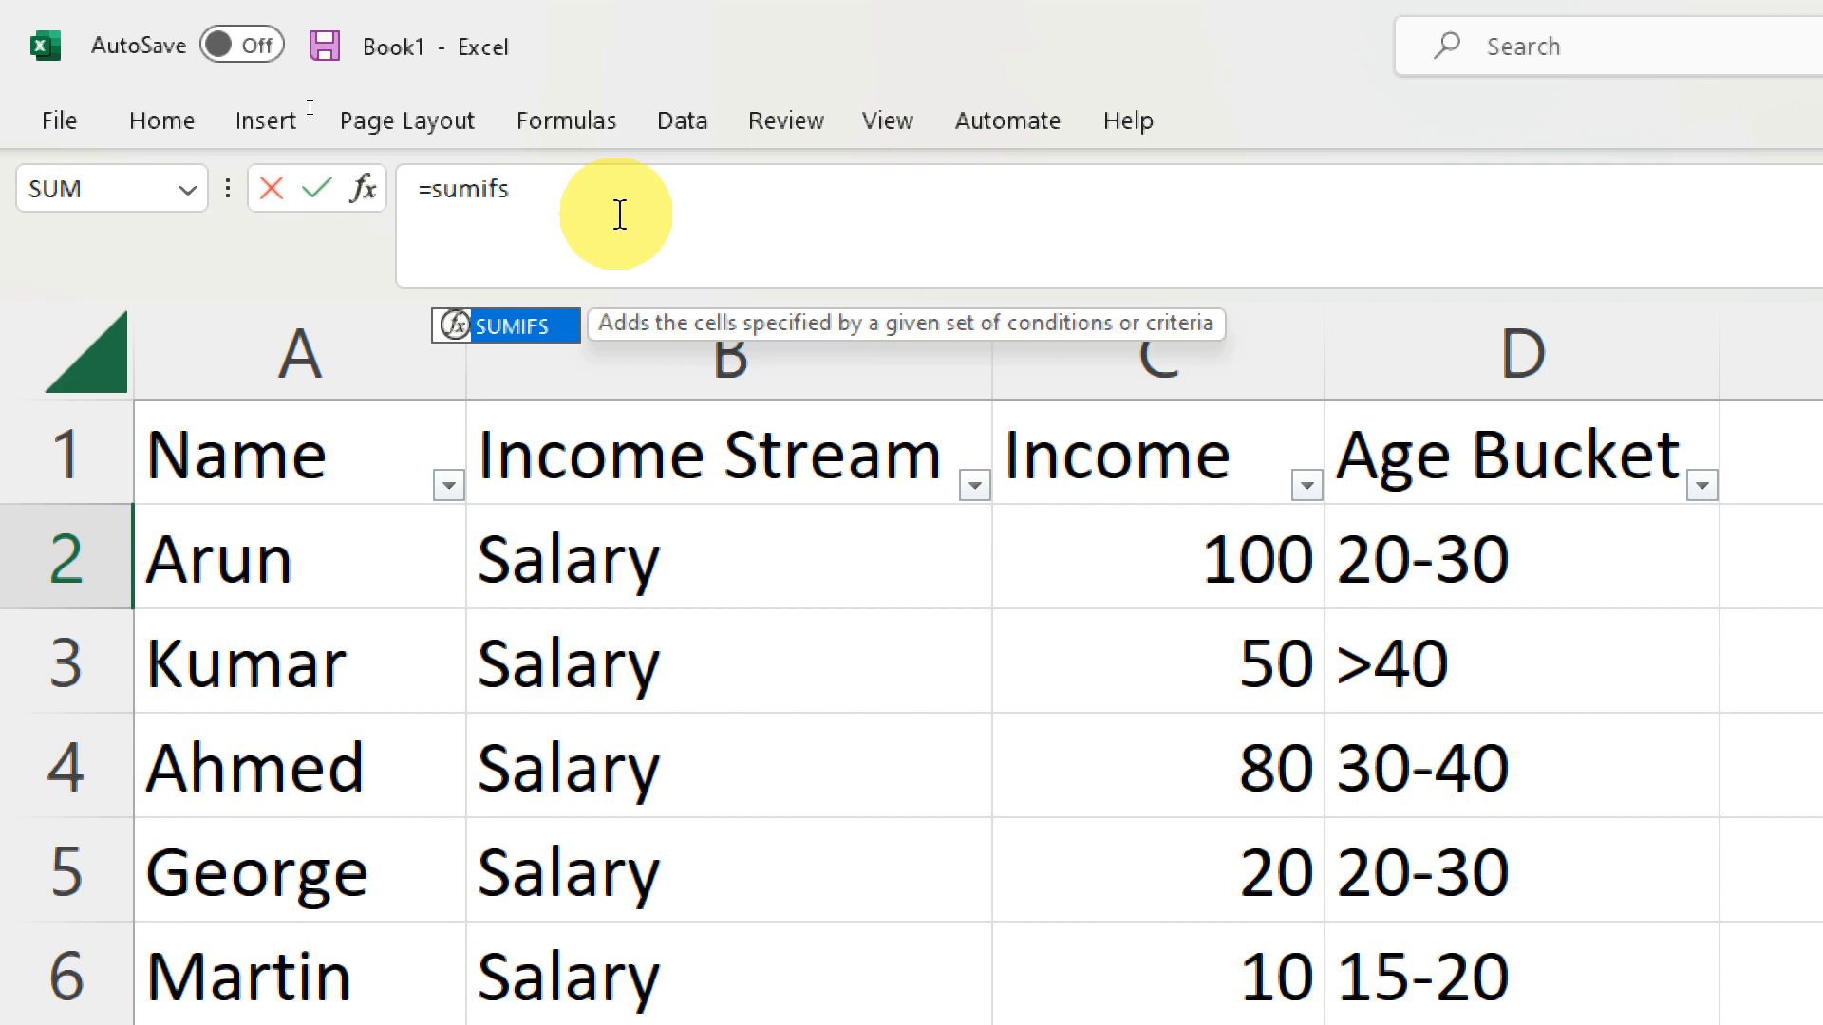
text(()
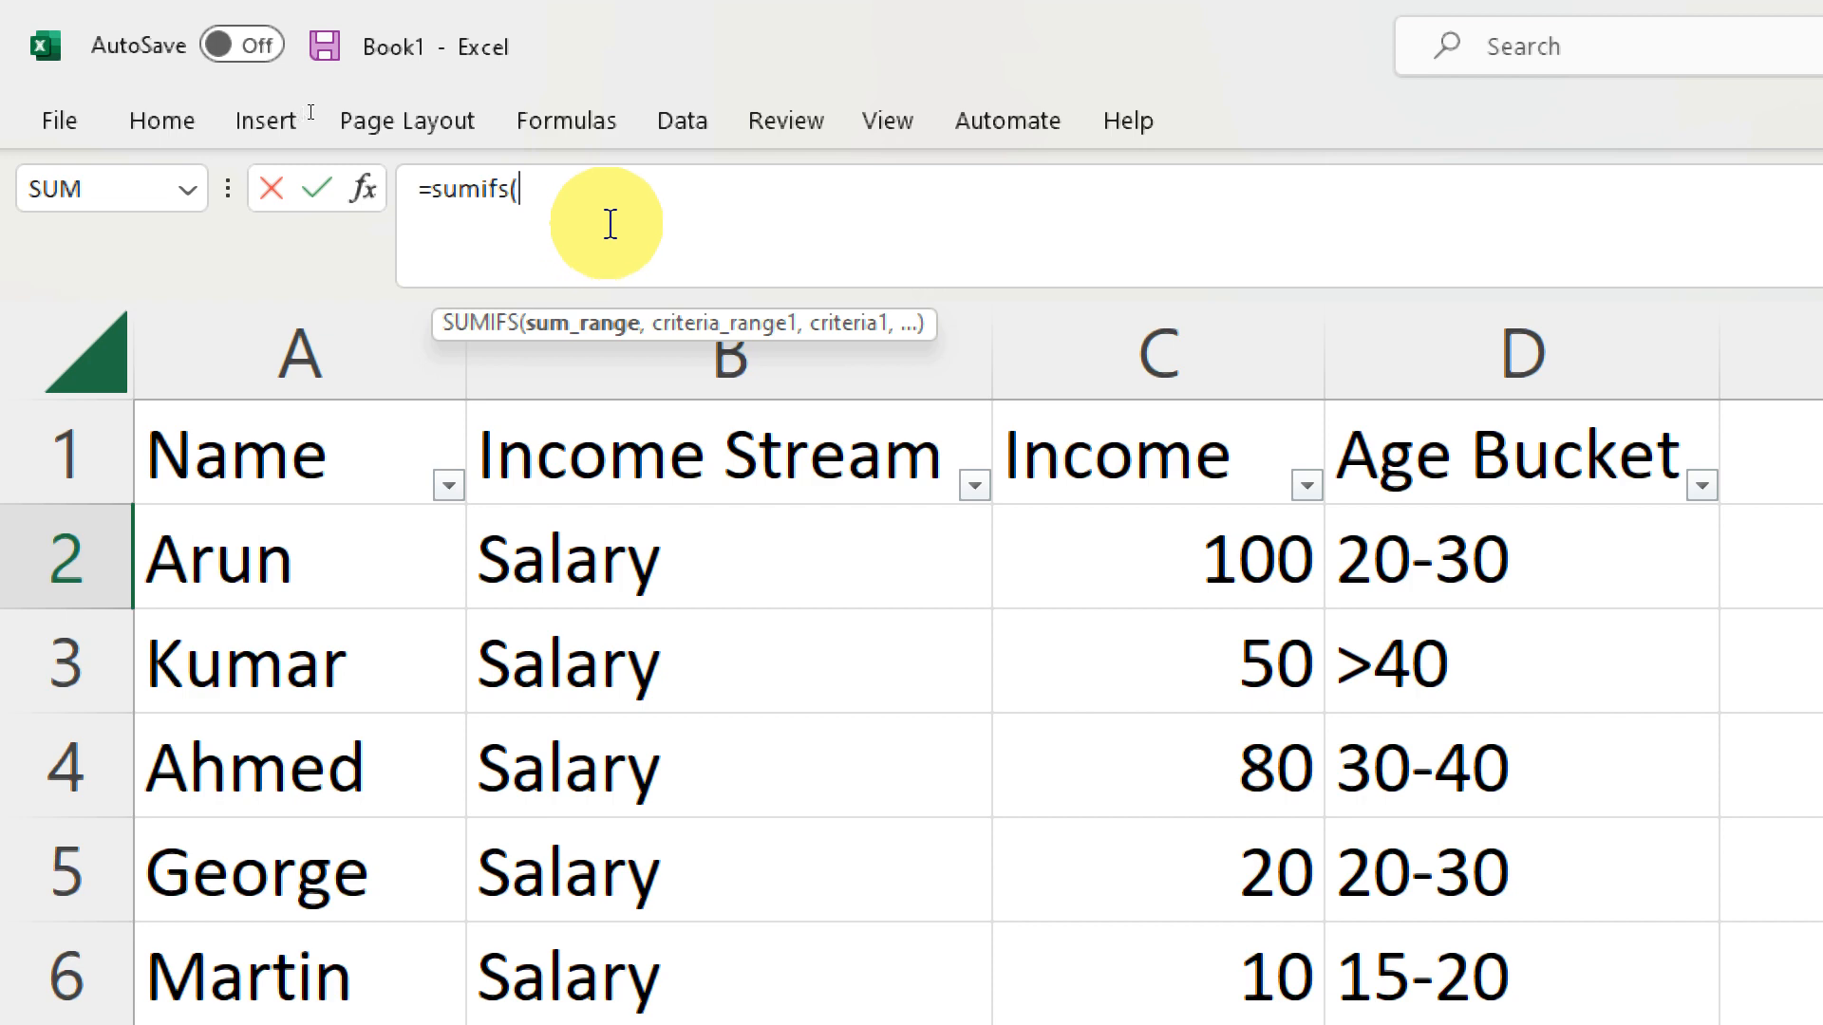
click(1163, 343)
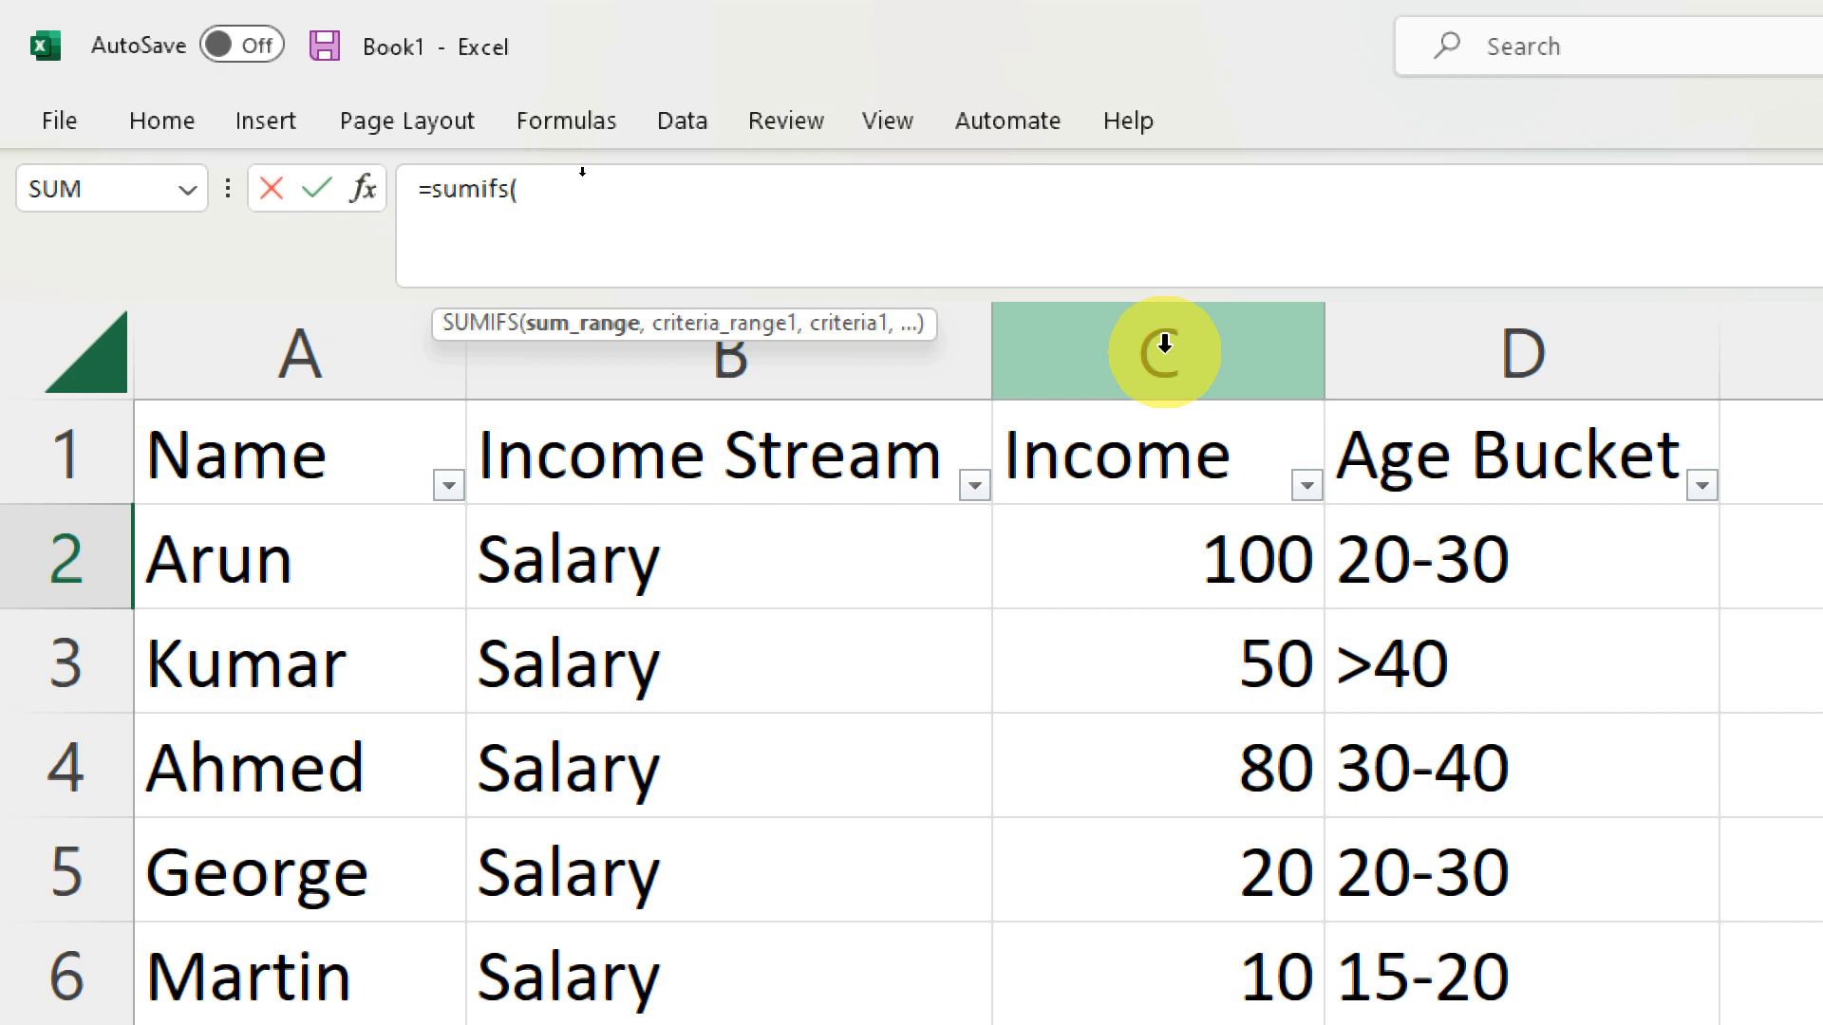
click(1164, 344)
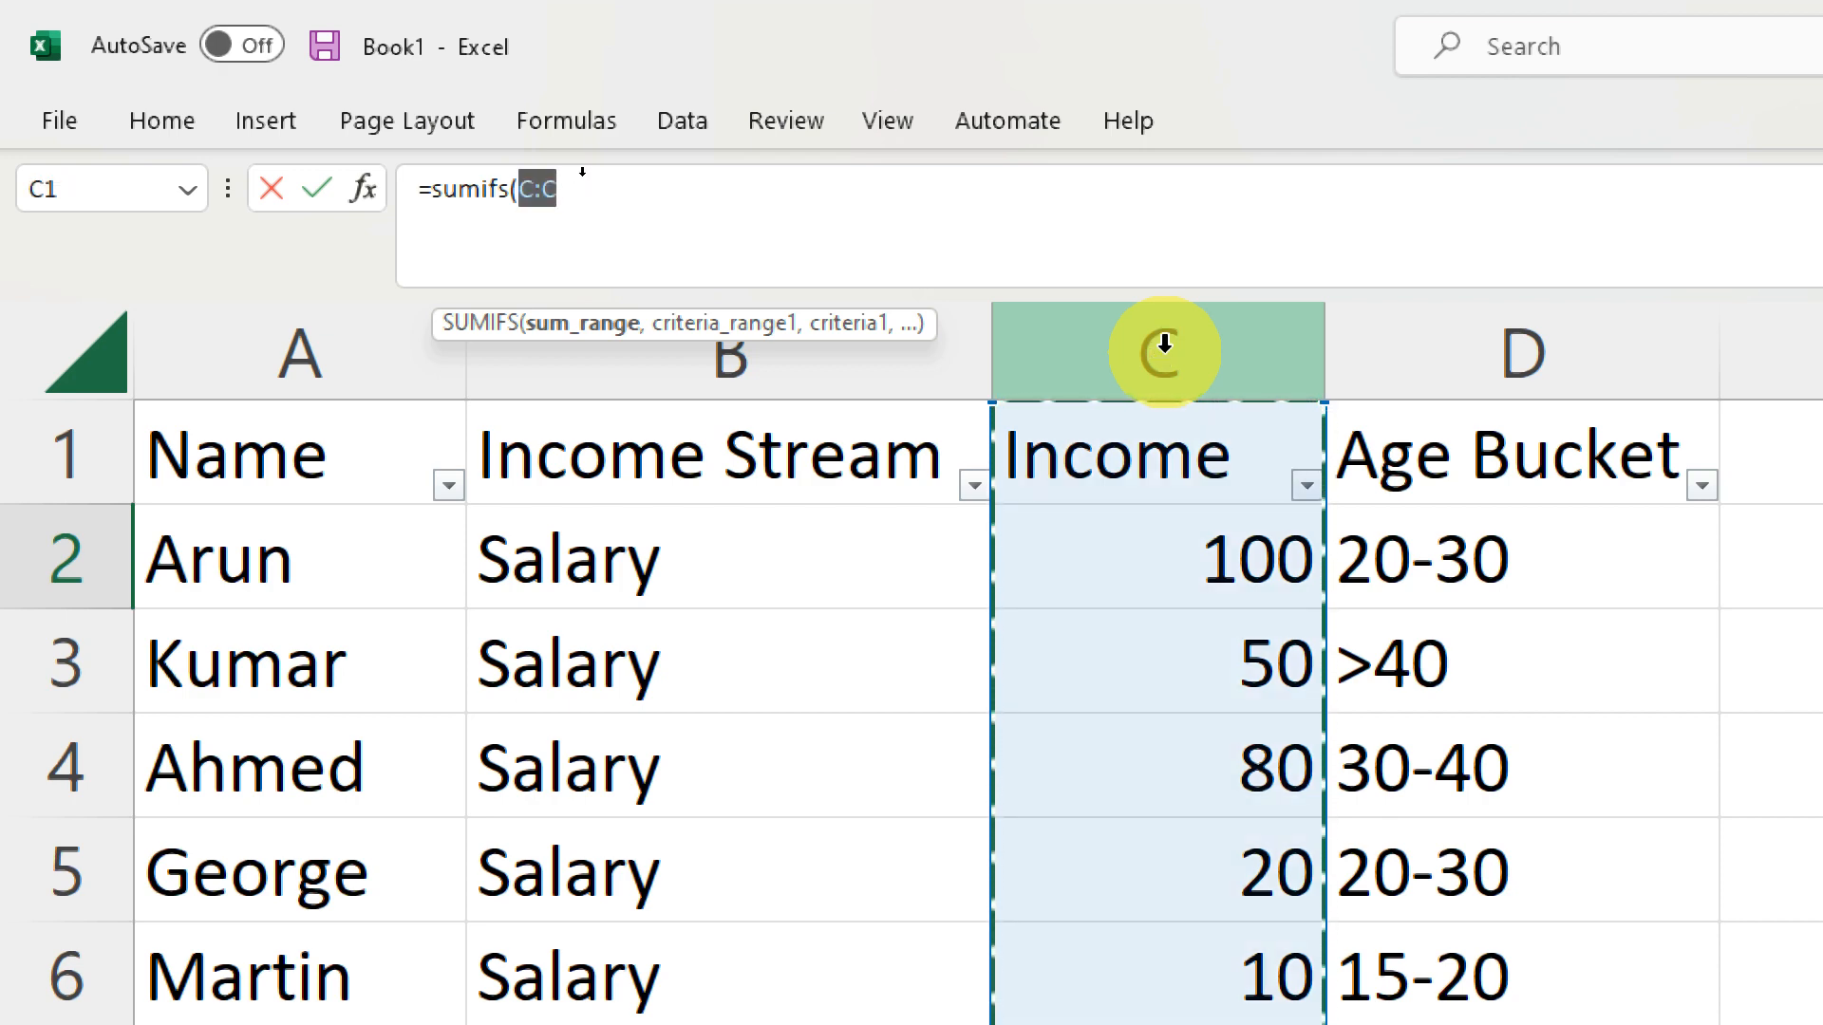
text(,)
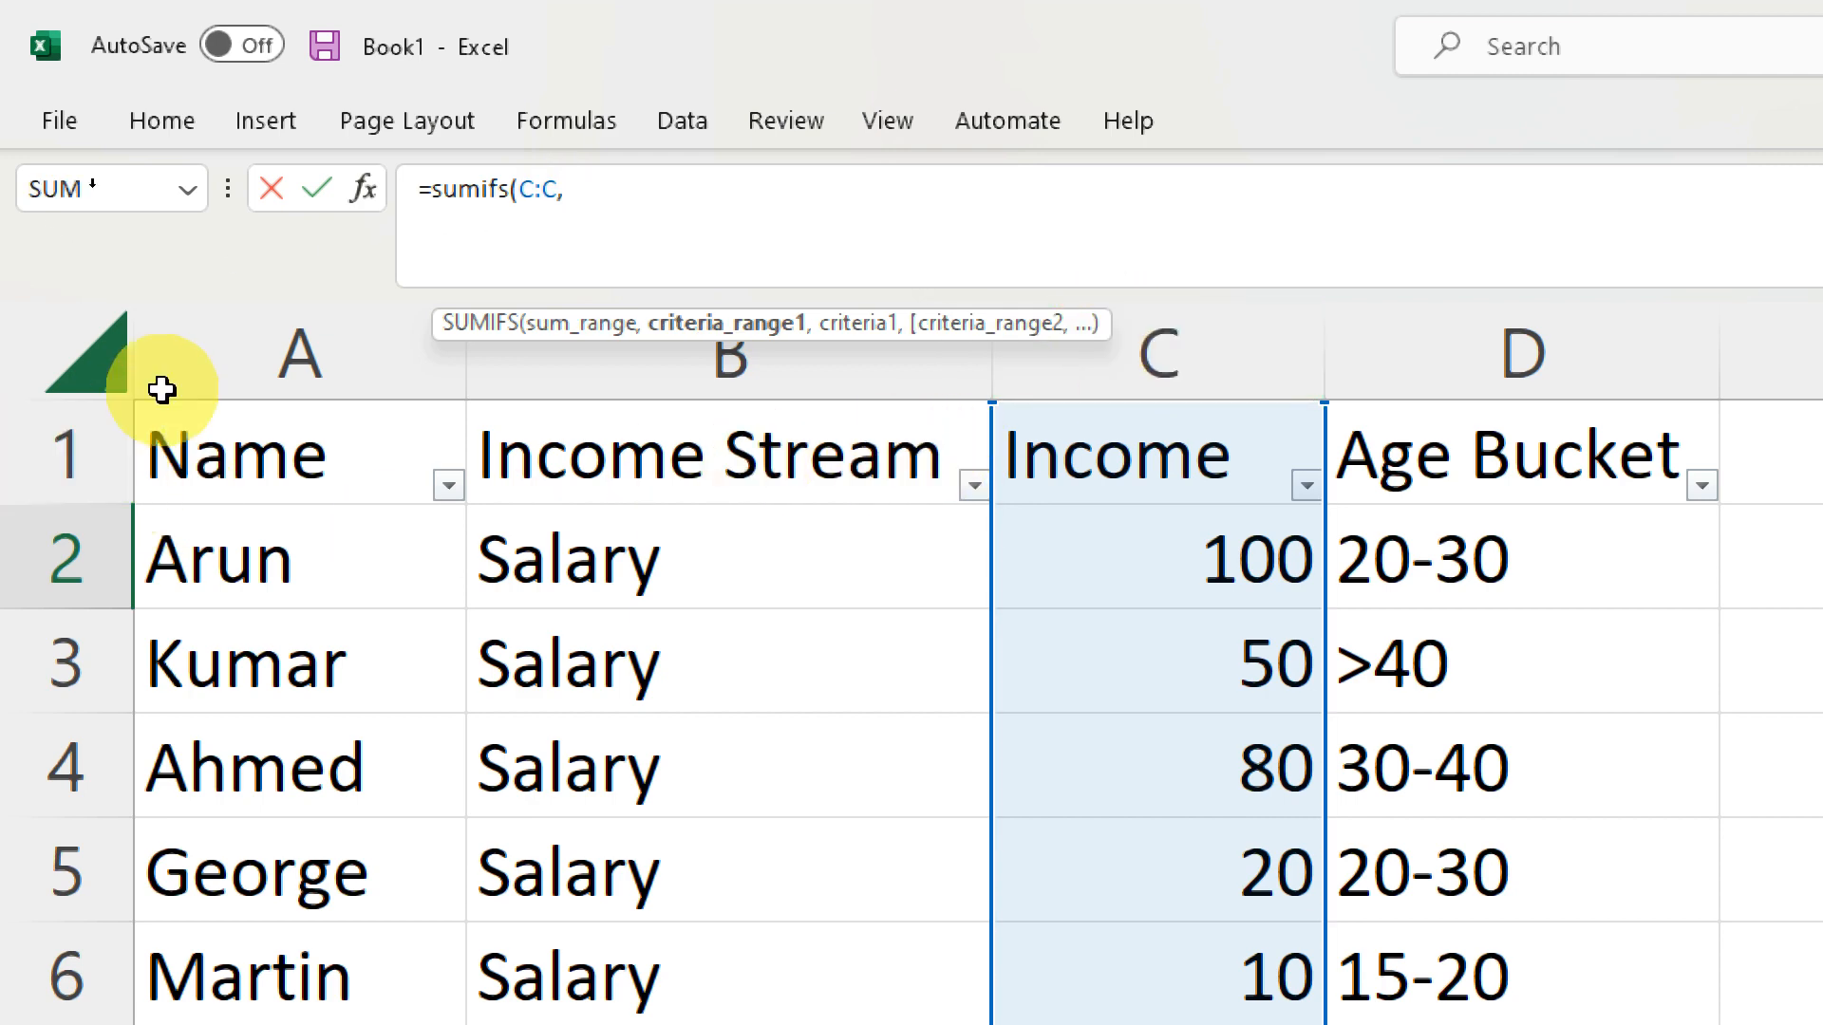
click(244, 340)
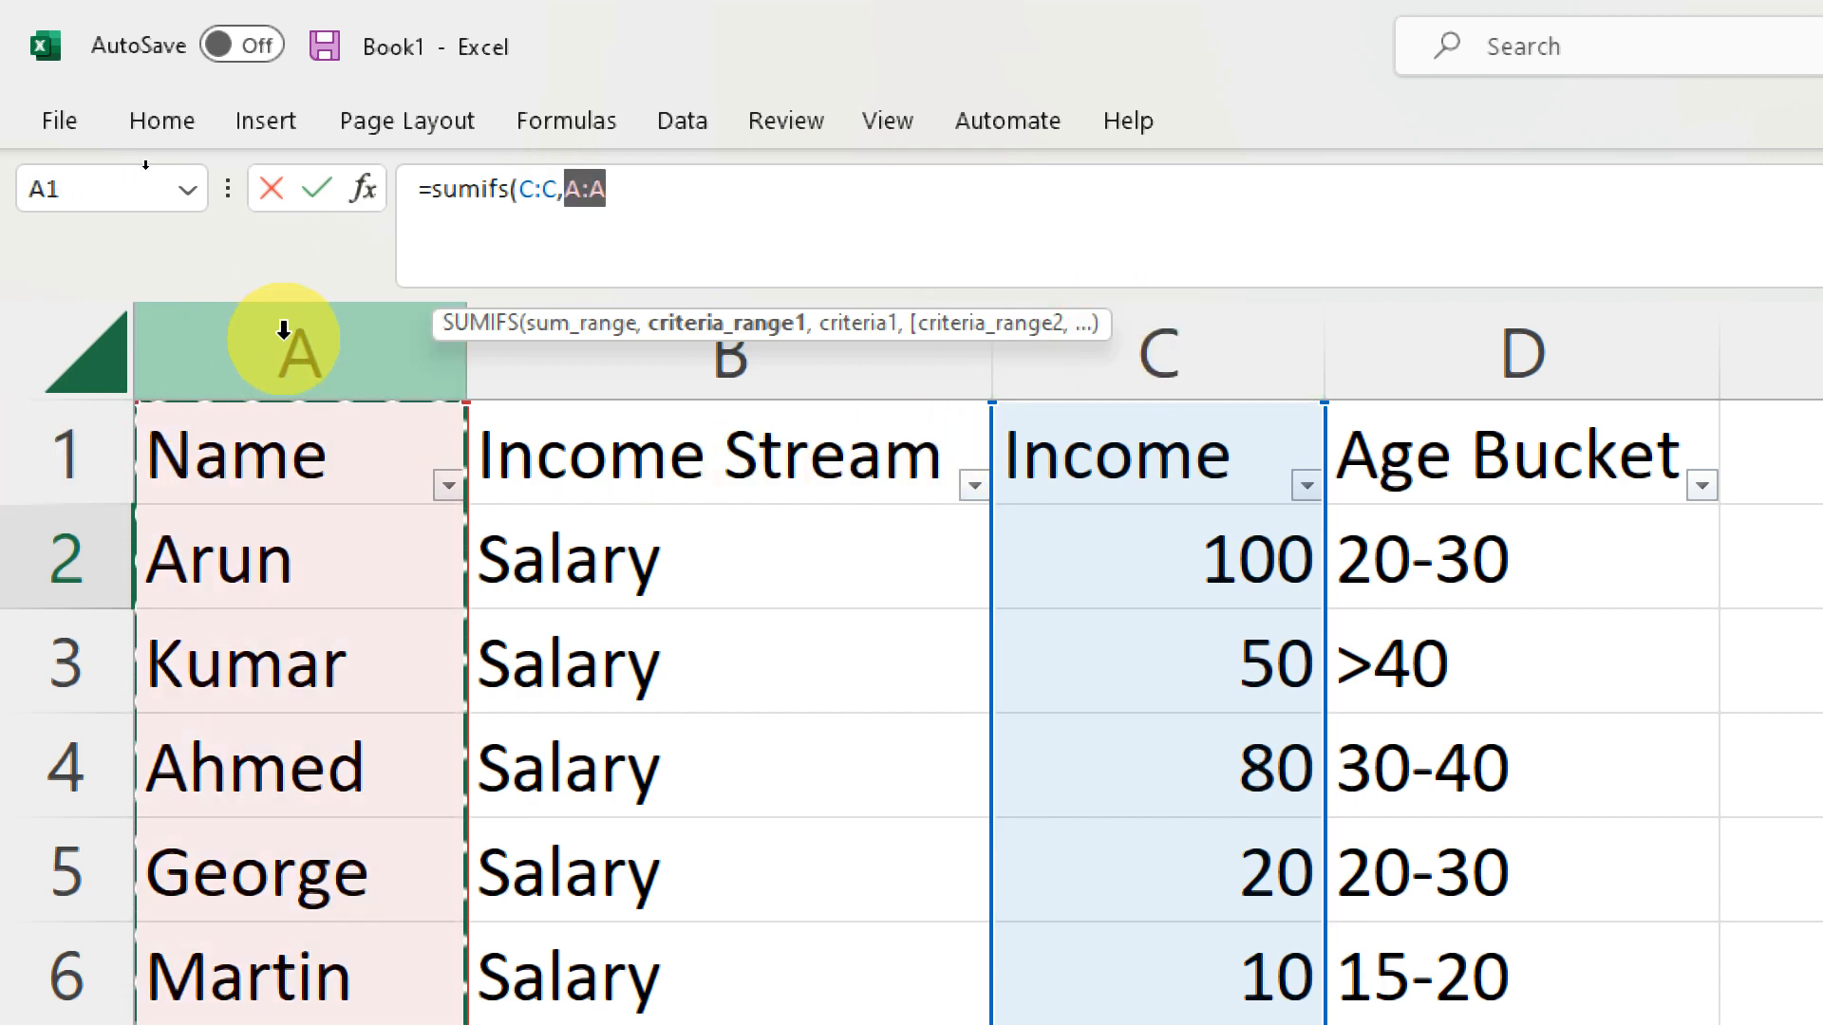
text(,A:A,)
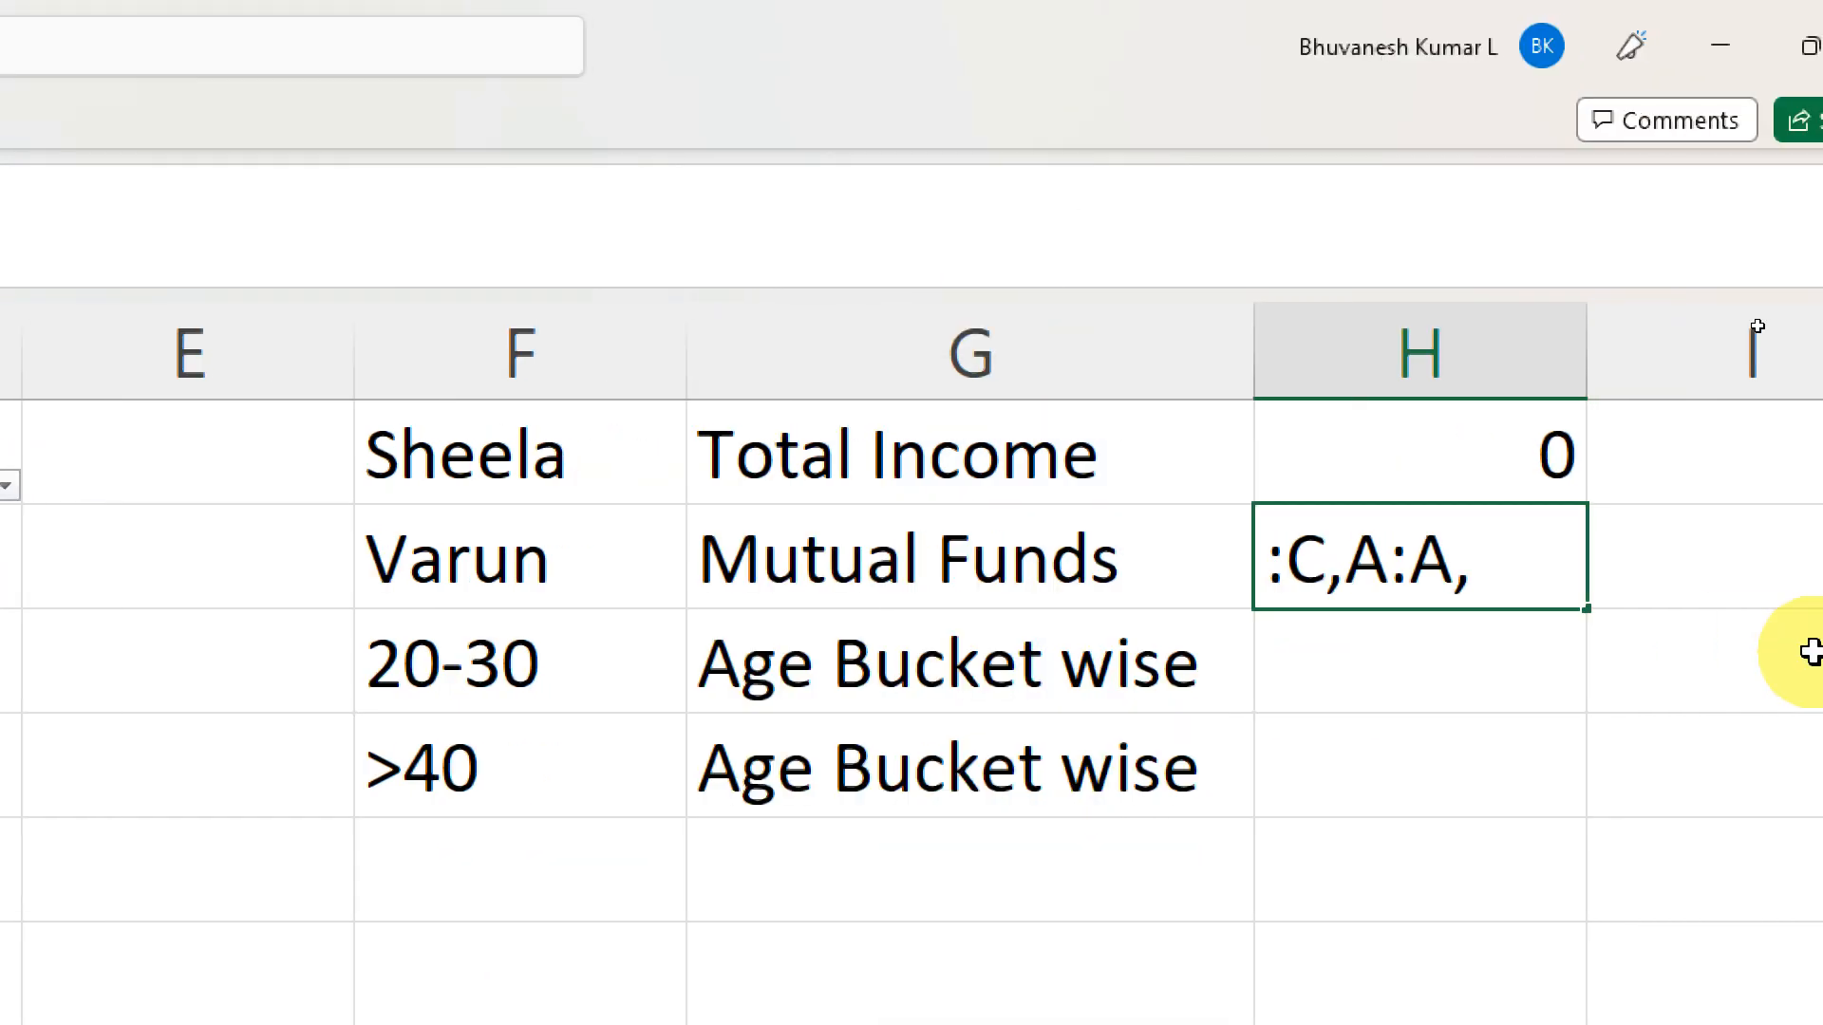
- Complete the SUMIFS formula in H2 with F2 as name criterion, B:B as second criteria range and G2 as stream criterion: =sumifs(C:C,A:A,F2,B:B,G2)
click(438, 552)
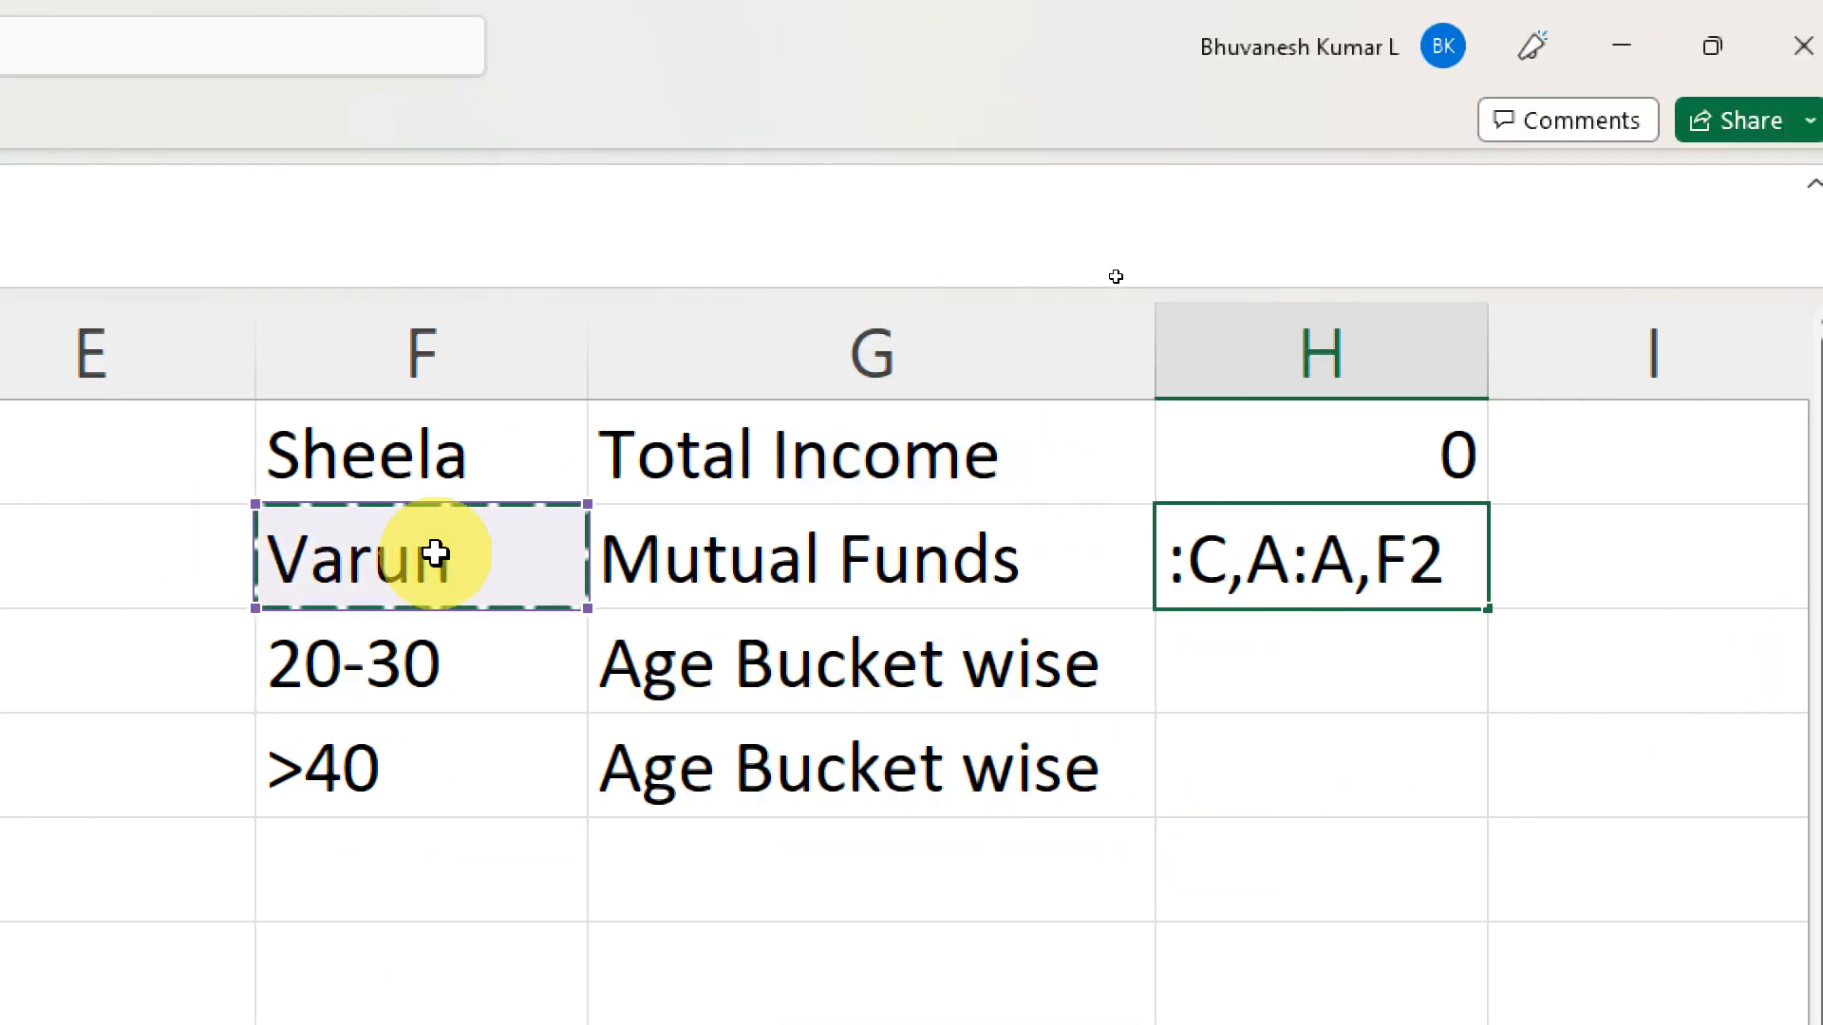
text(,)
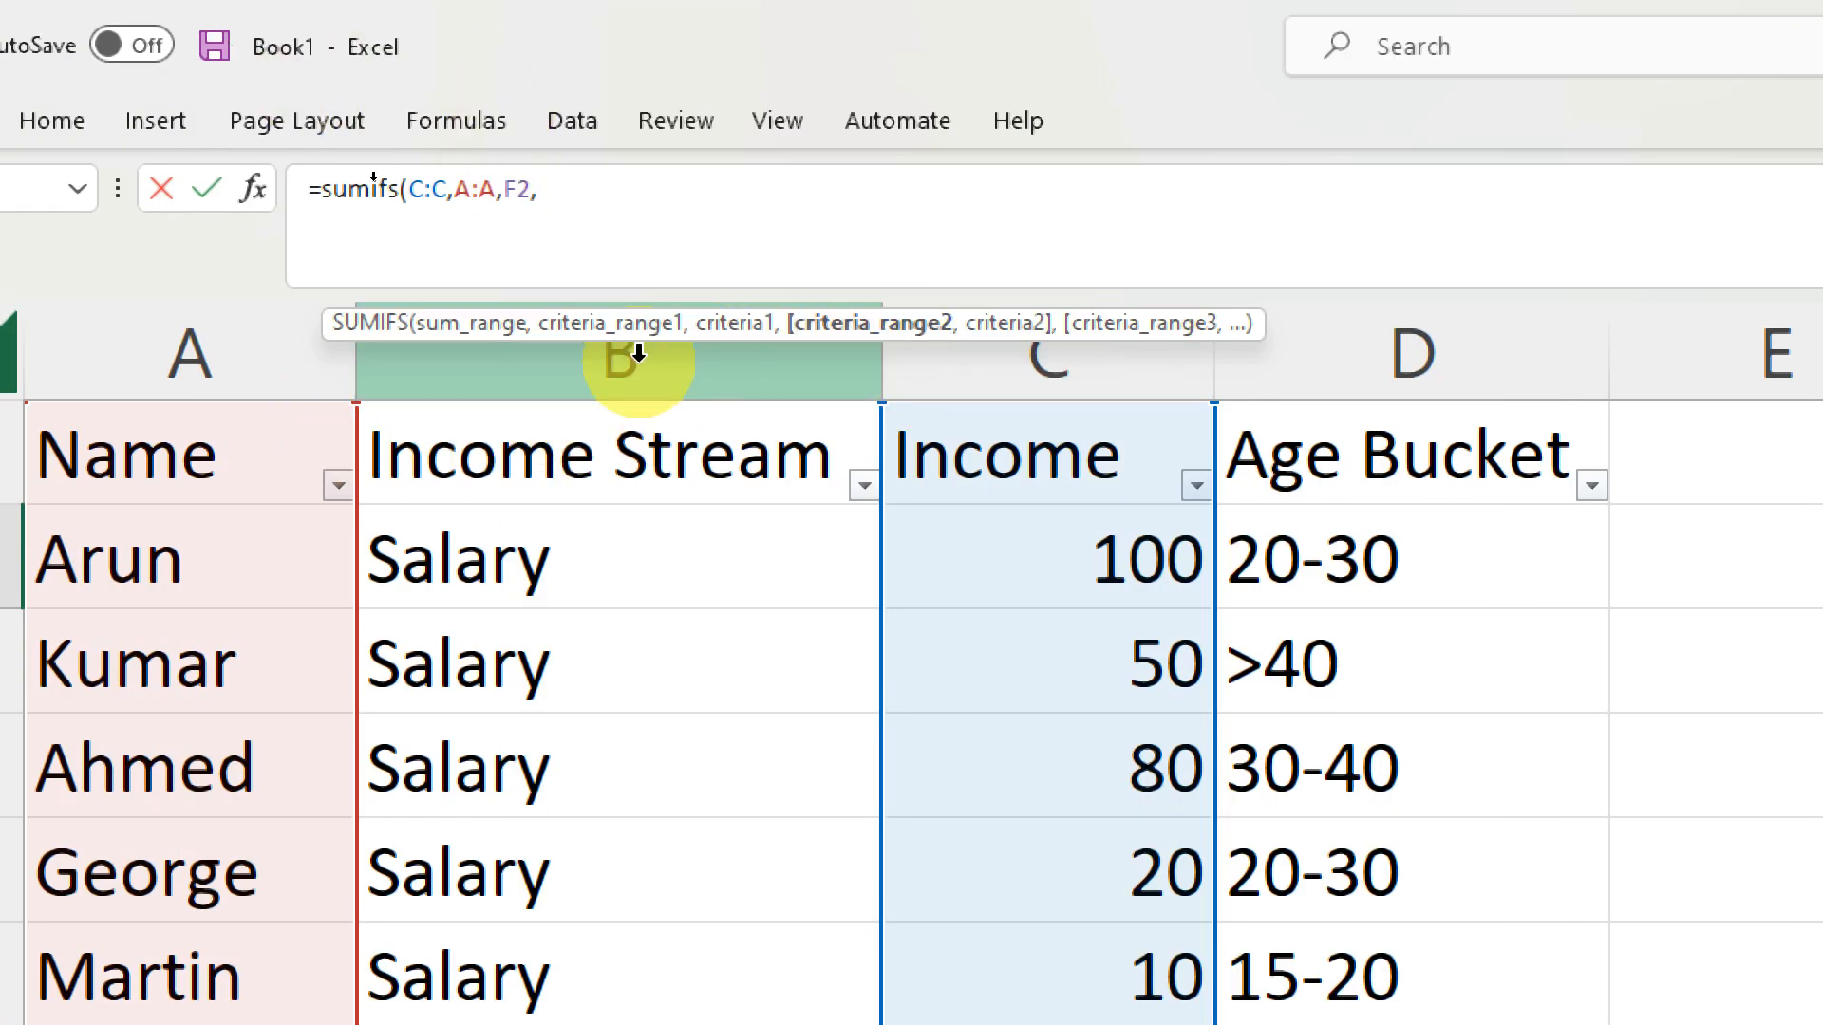
click(622, 356)
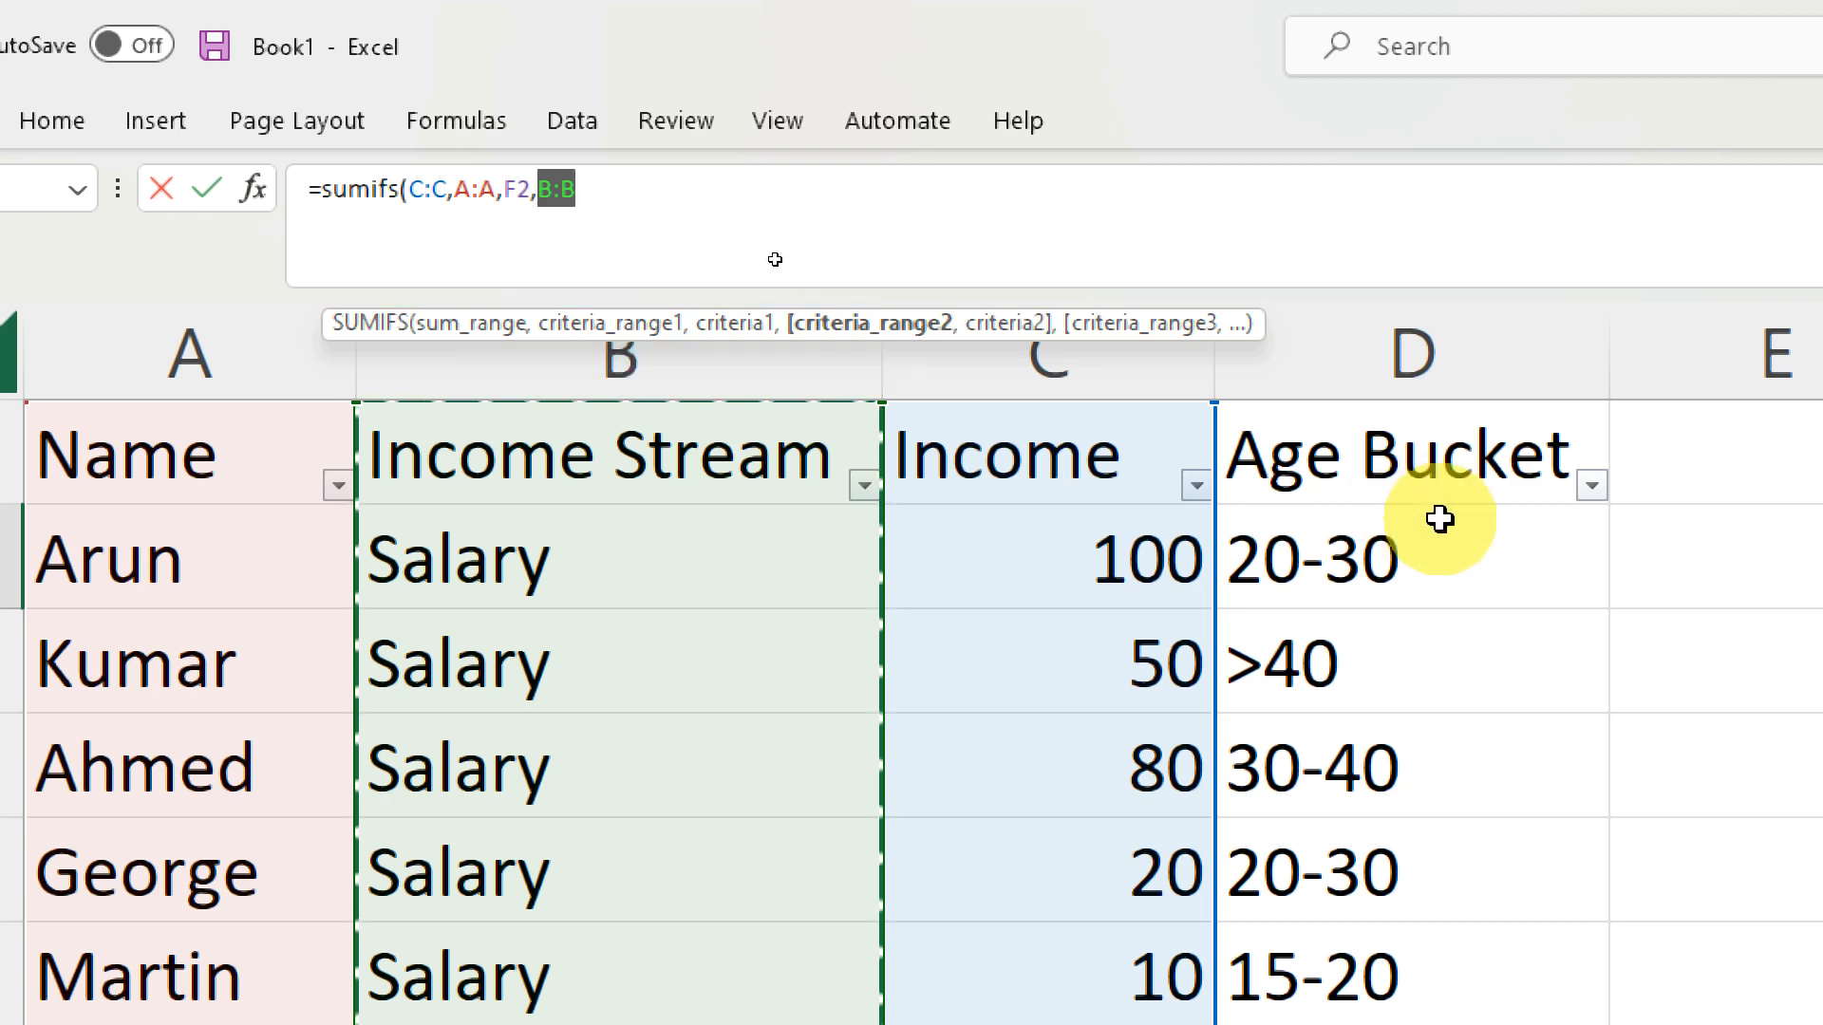
text(,)
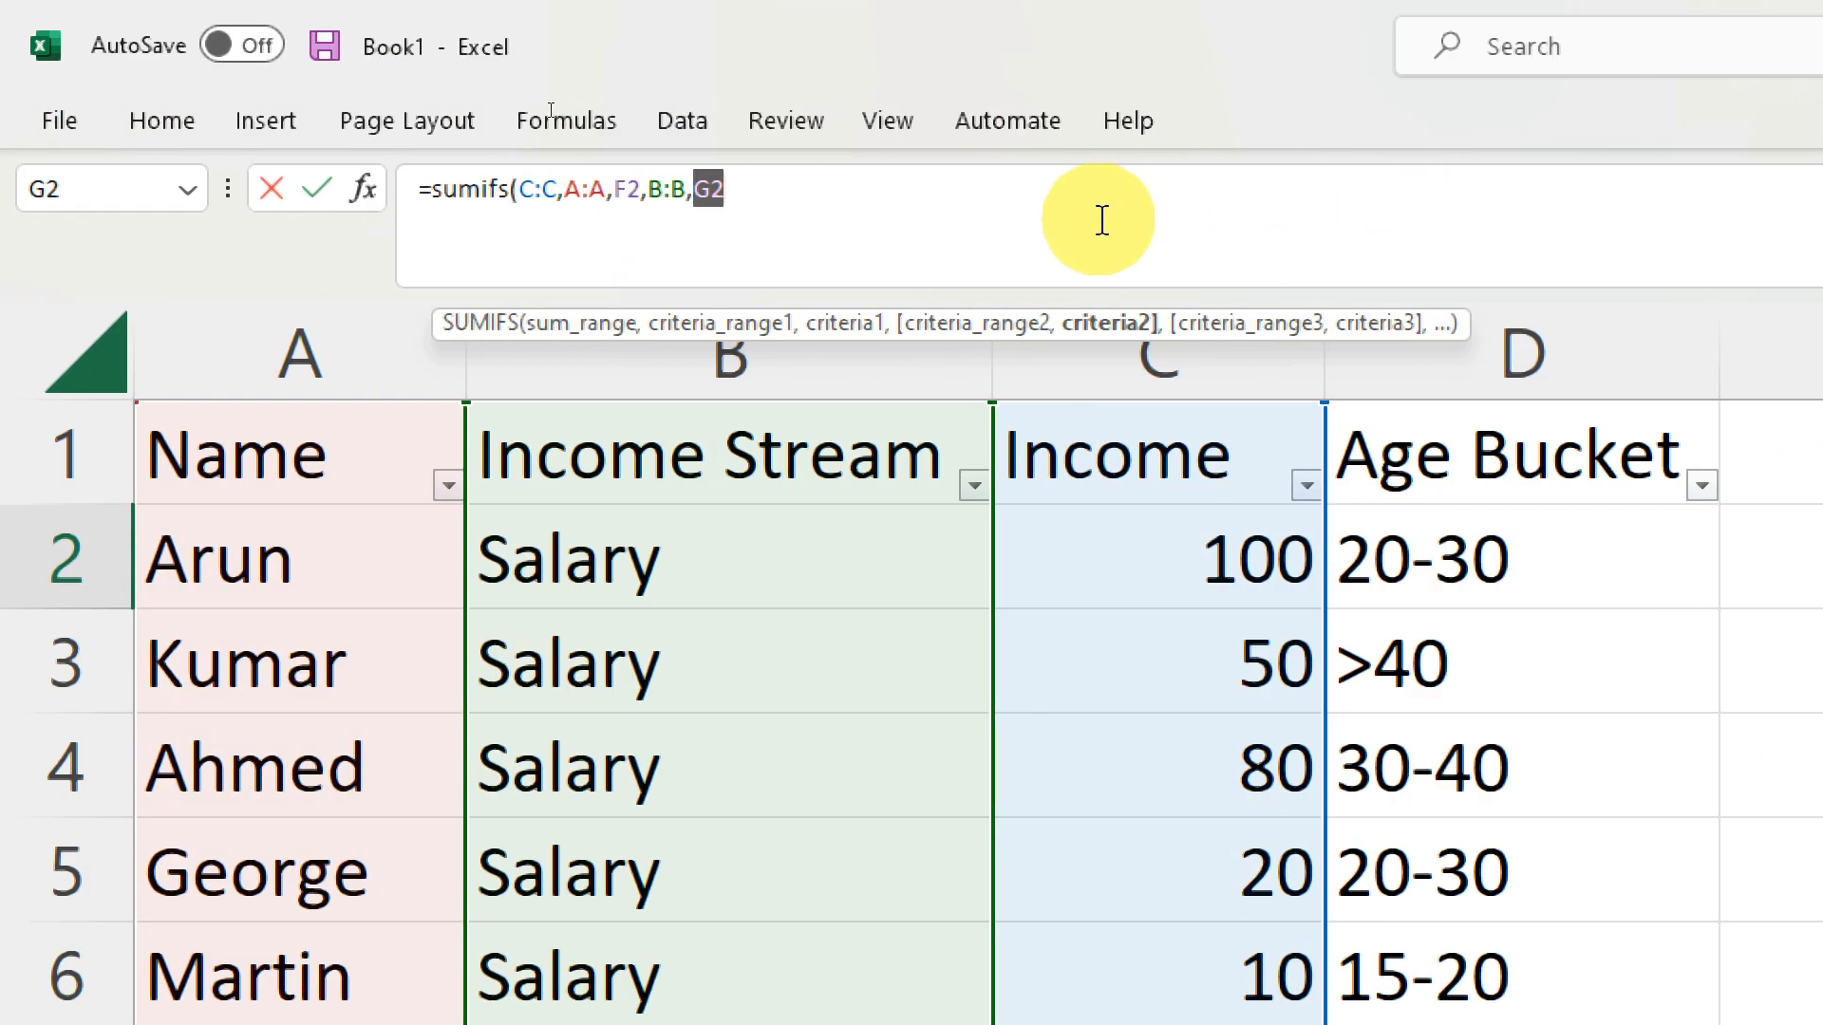
click(1102, 221)
key(Return)
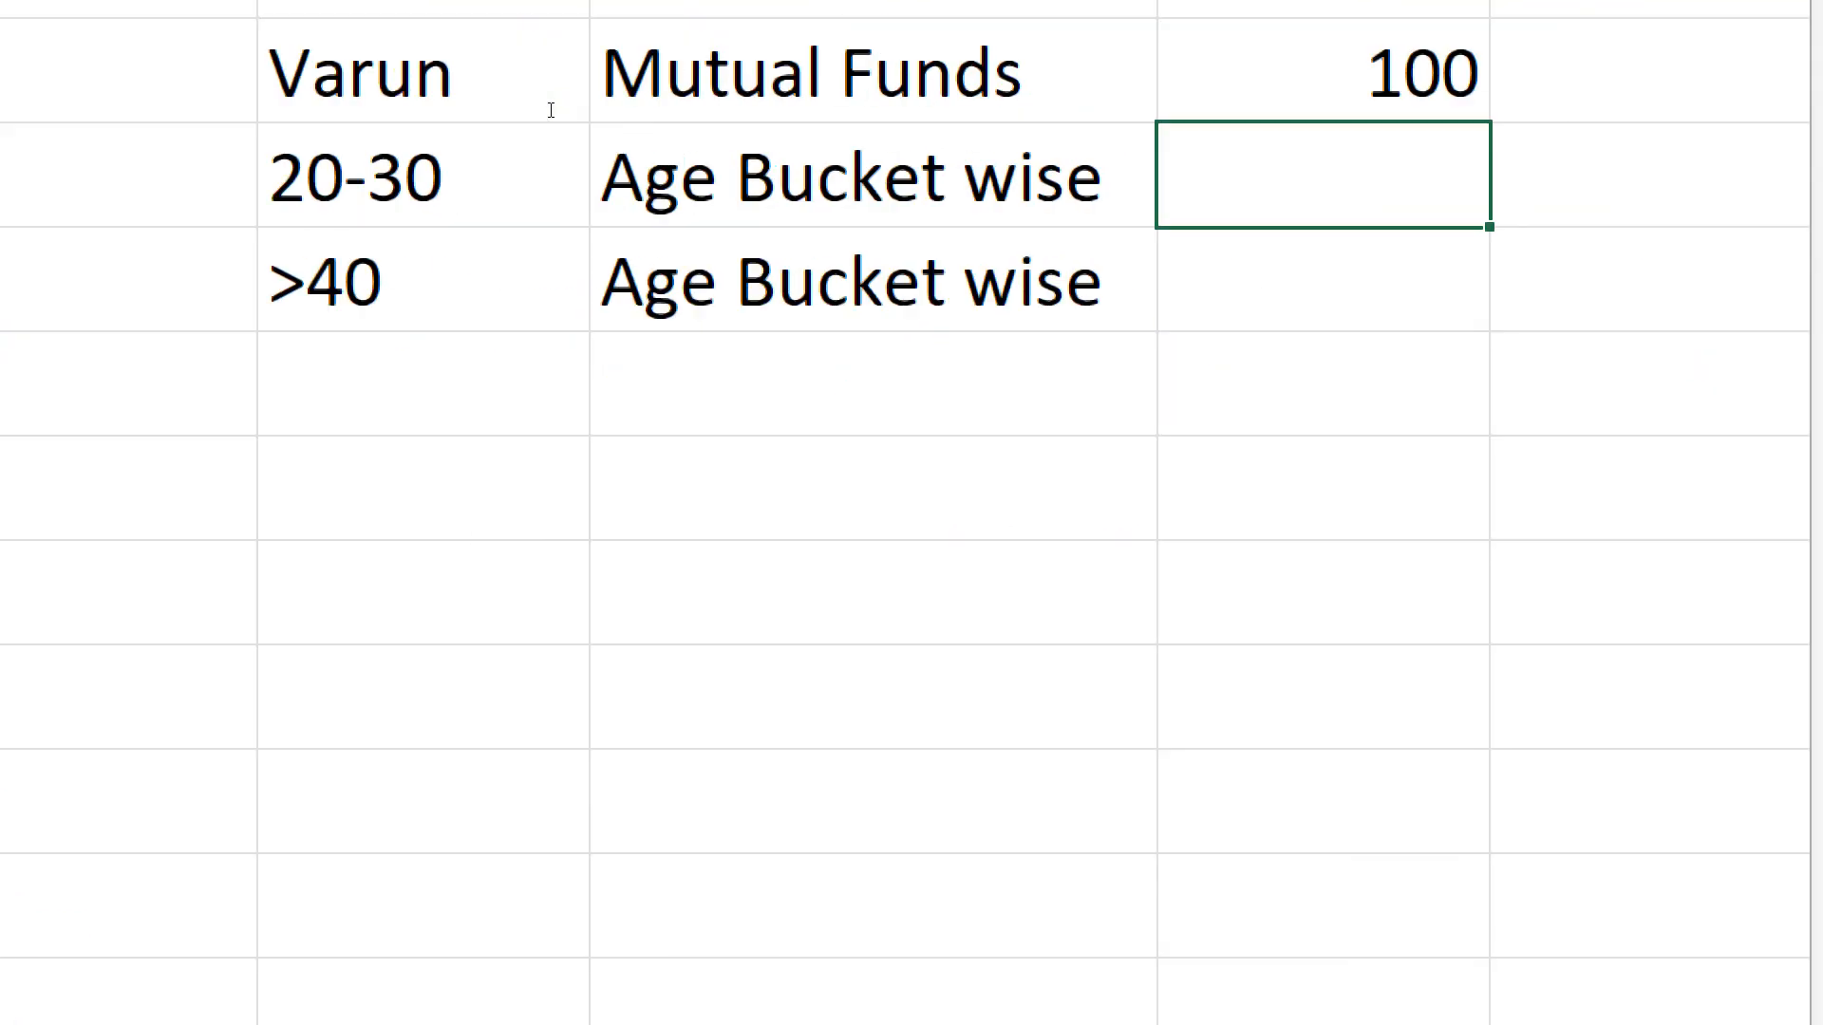
key(Up)
key(Up)
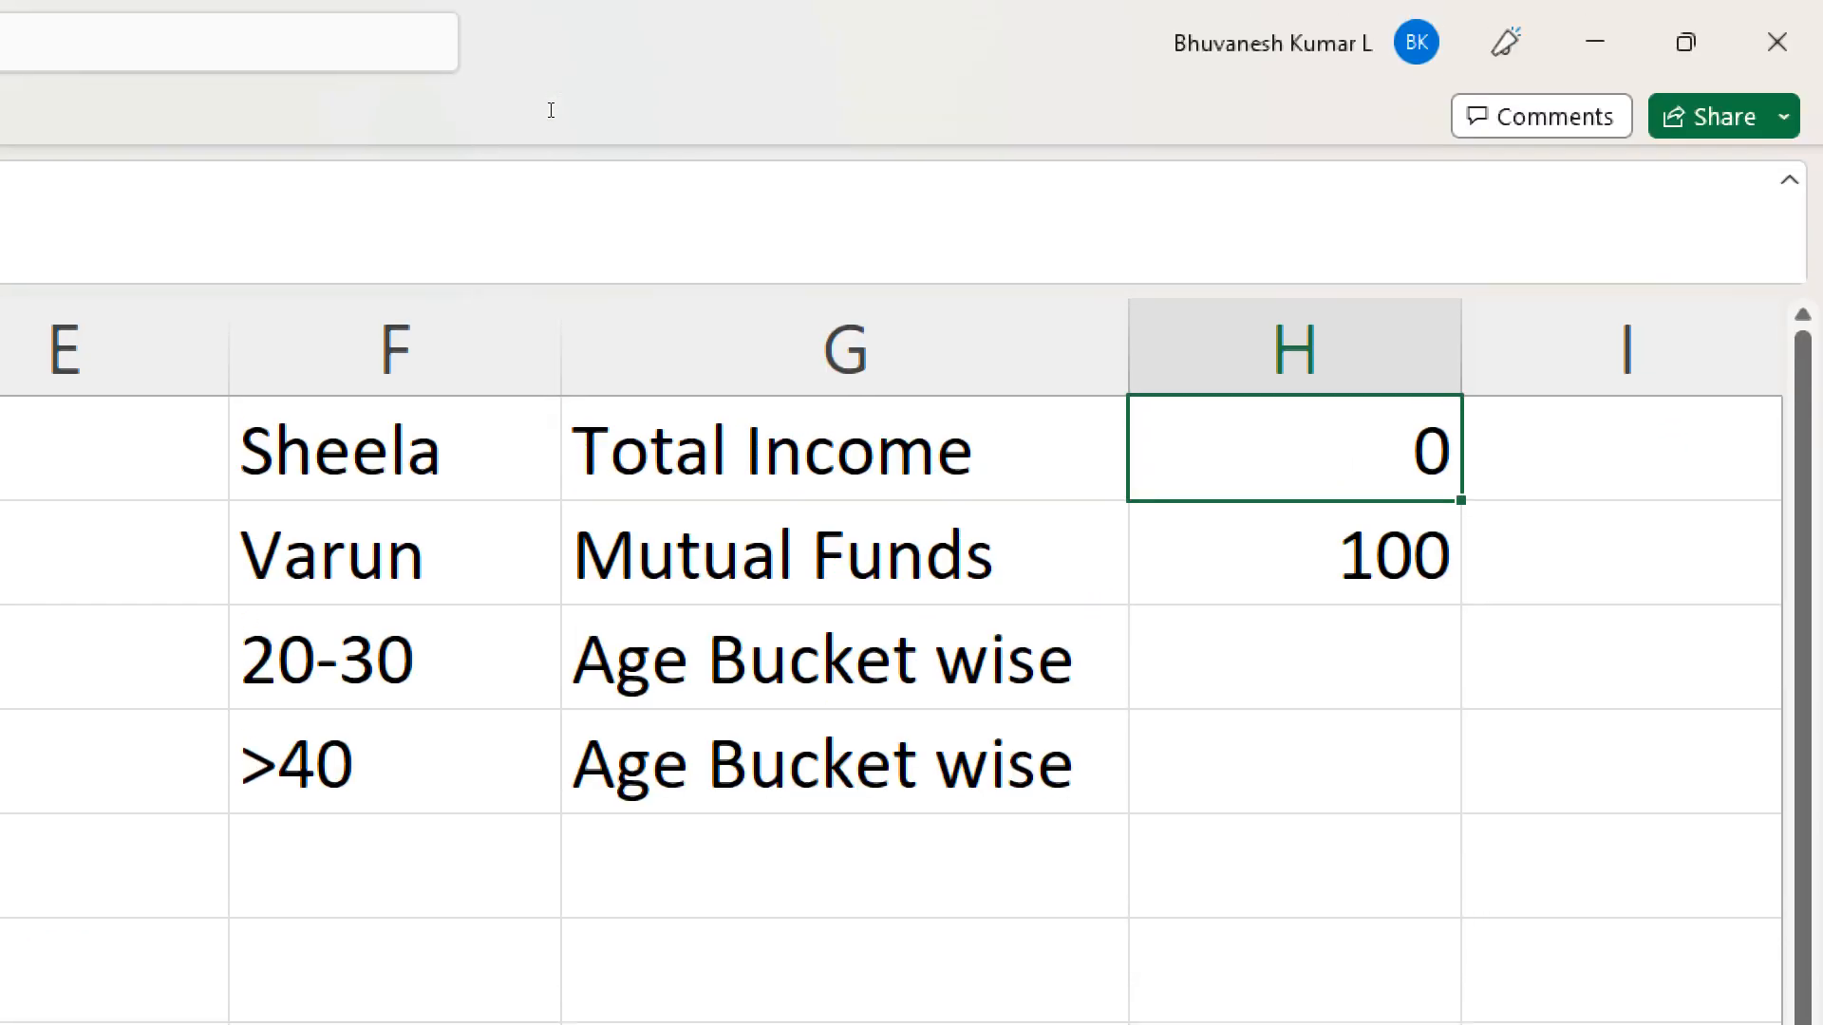
key(Down)
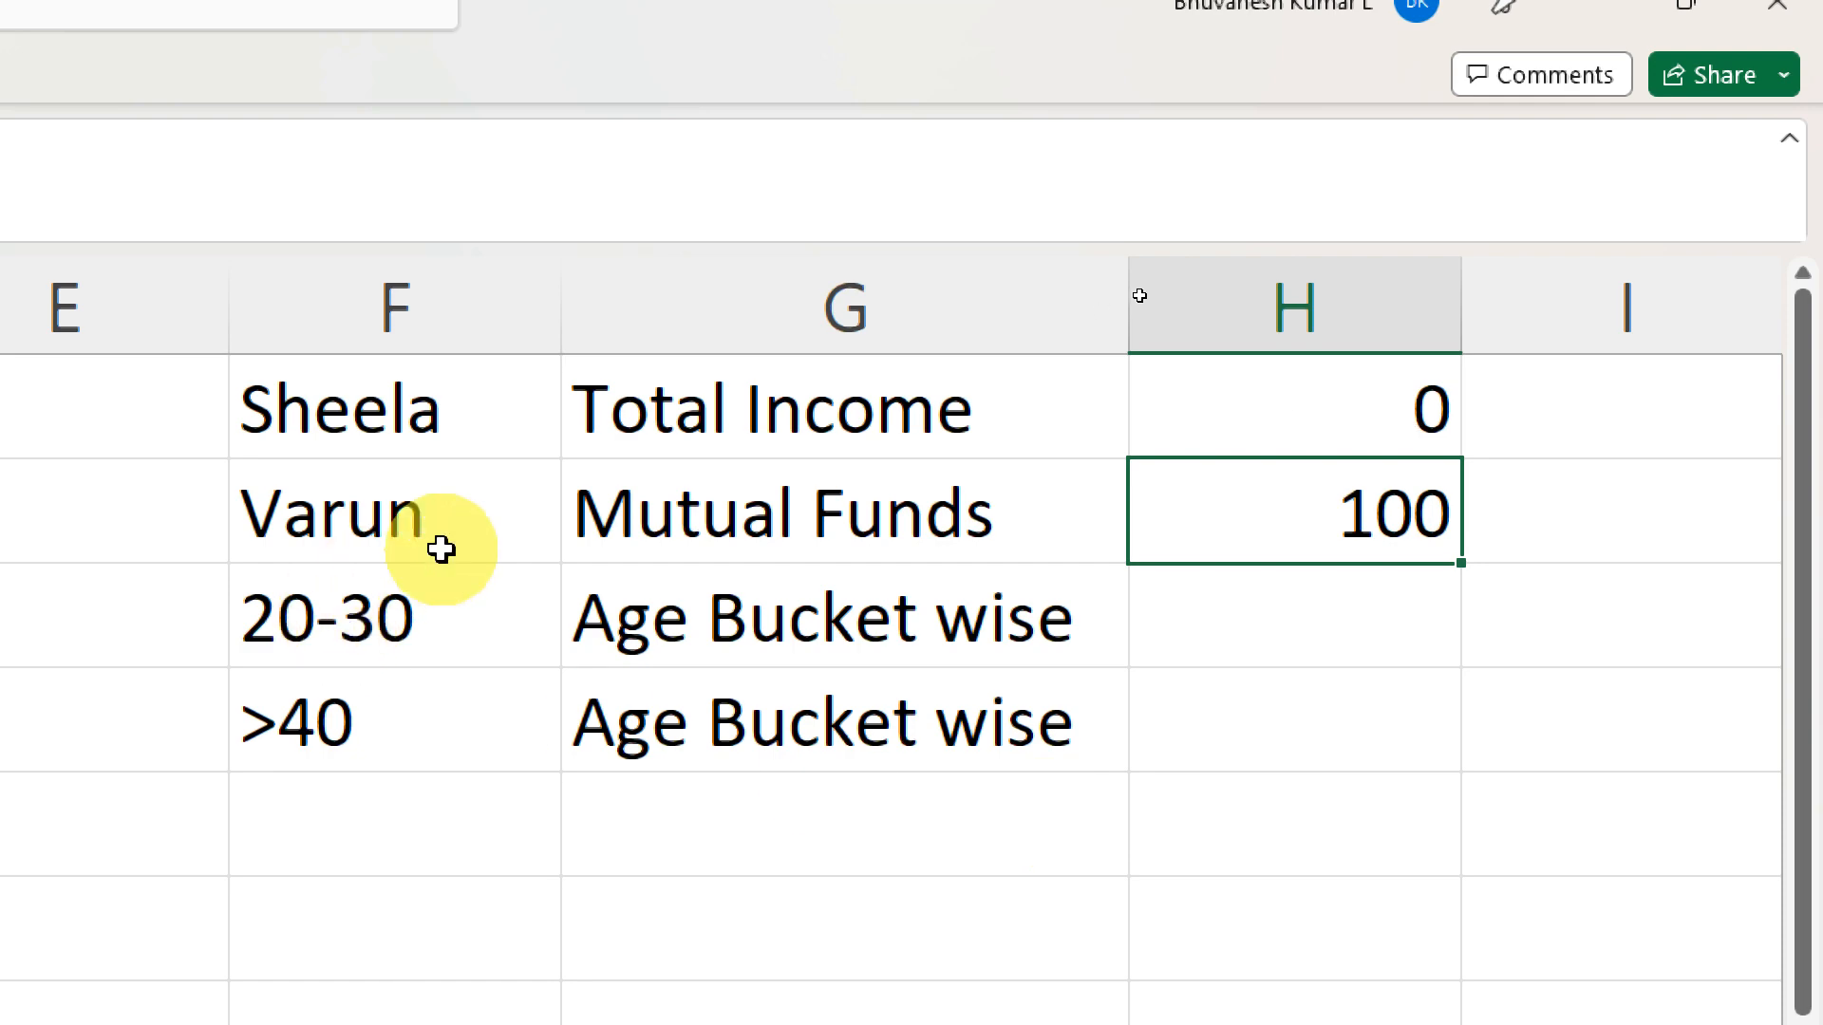
- Change the income stream criterion in G2 from the existing label to Salary
click(917, 517)
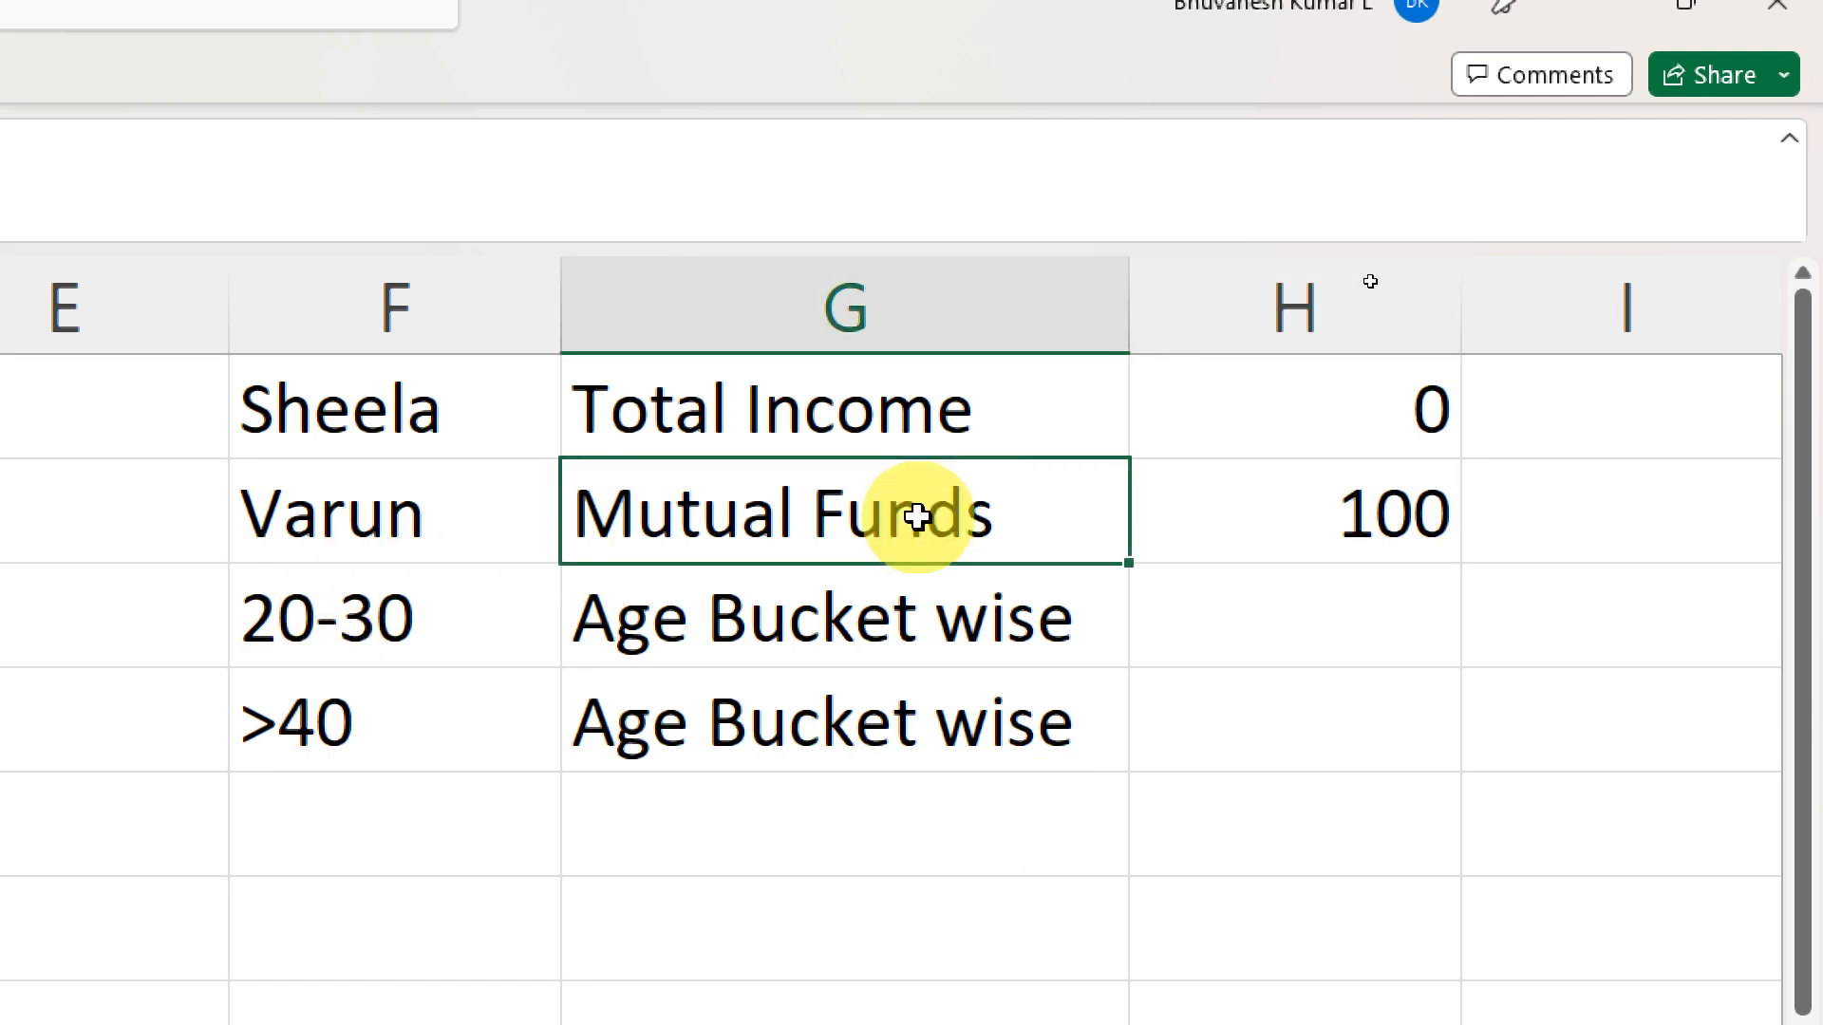
text(Salary)
key(Return)
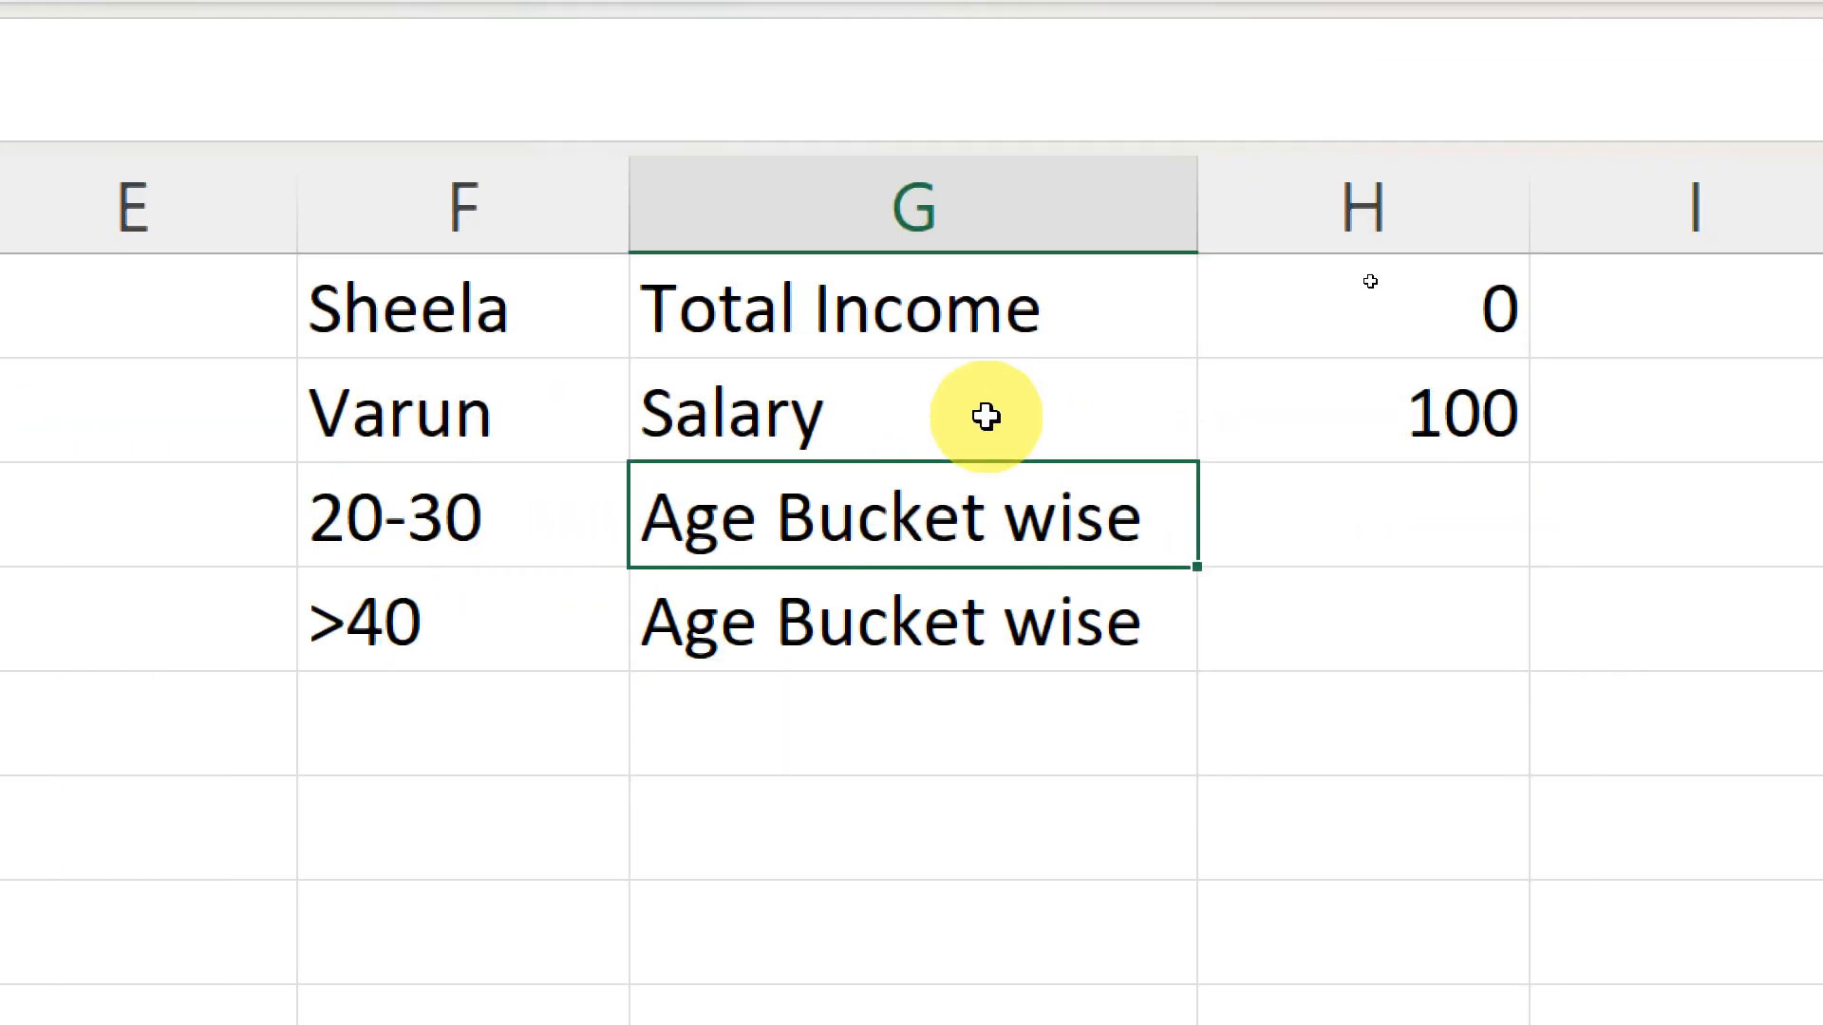
click(985, 416)
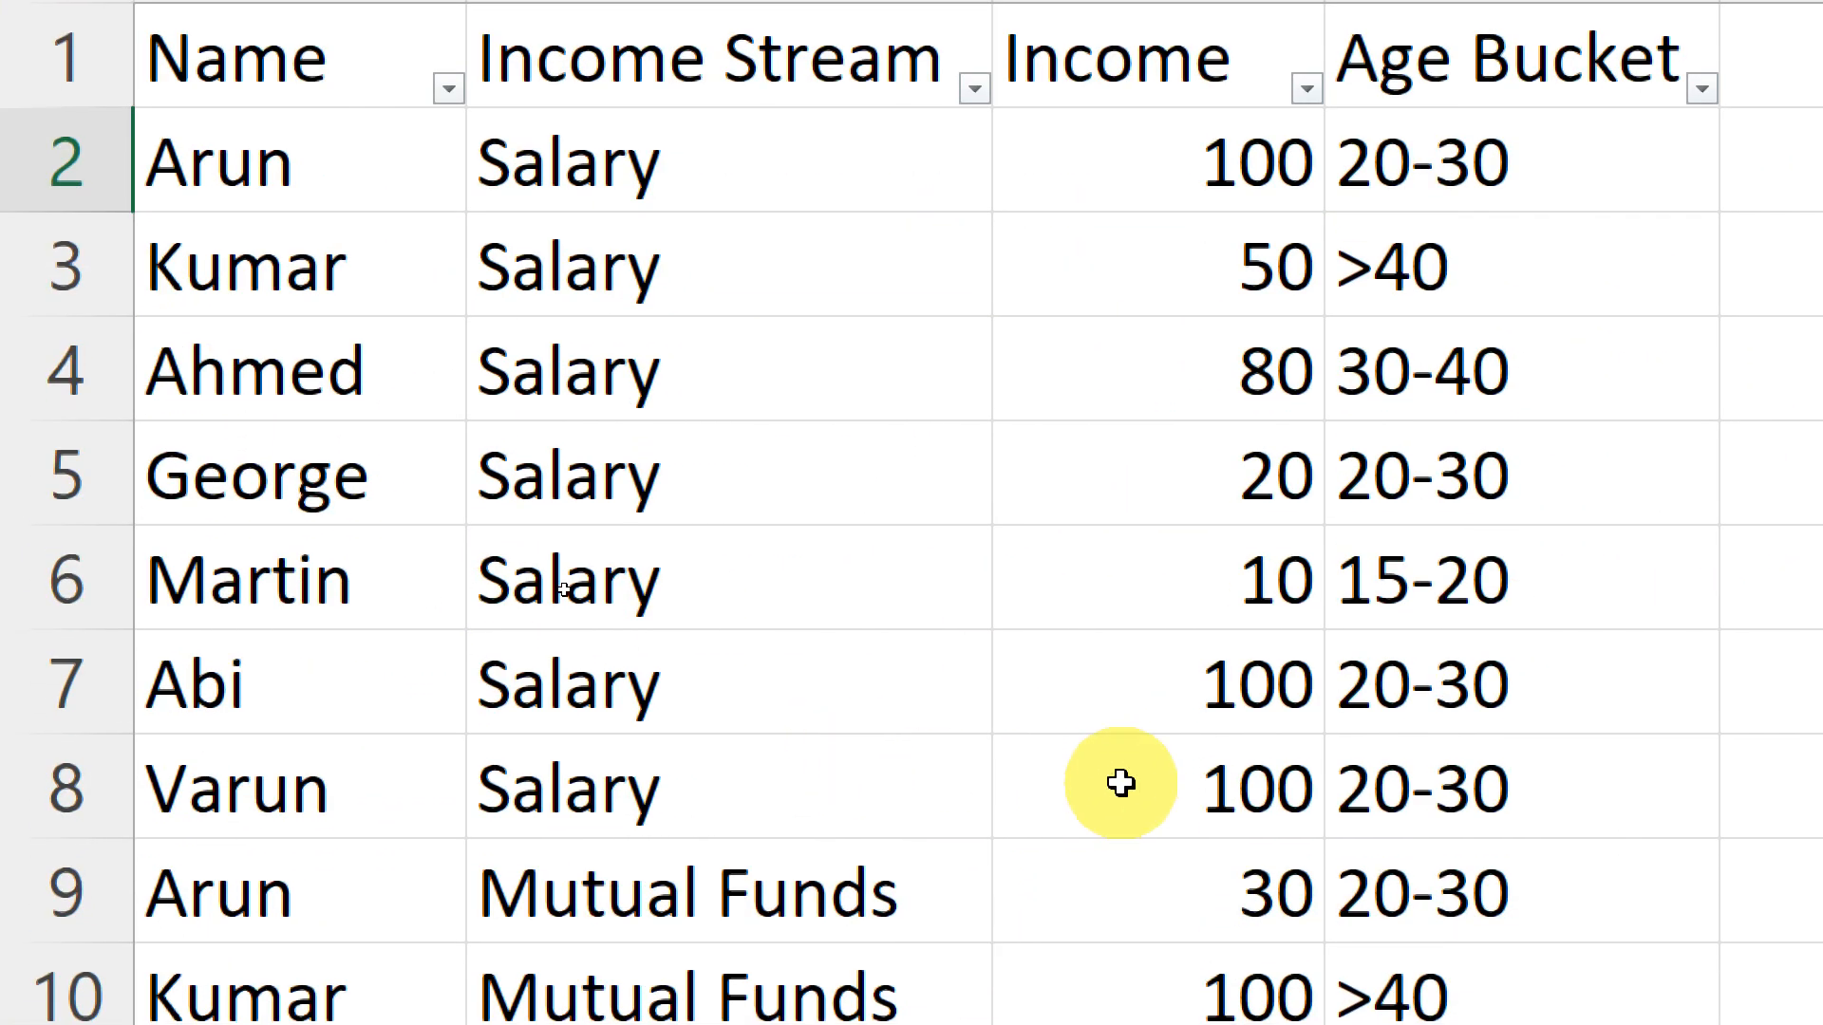
- Set Varun's Salary income in C8 to 200 and return to the SUMIFS total in H2
click(1211, 778)
text(200)
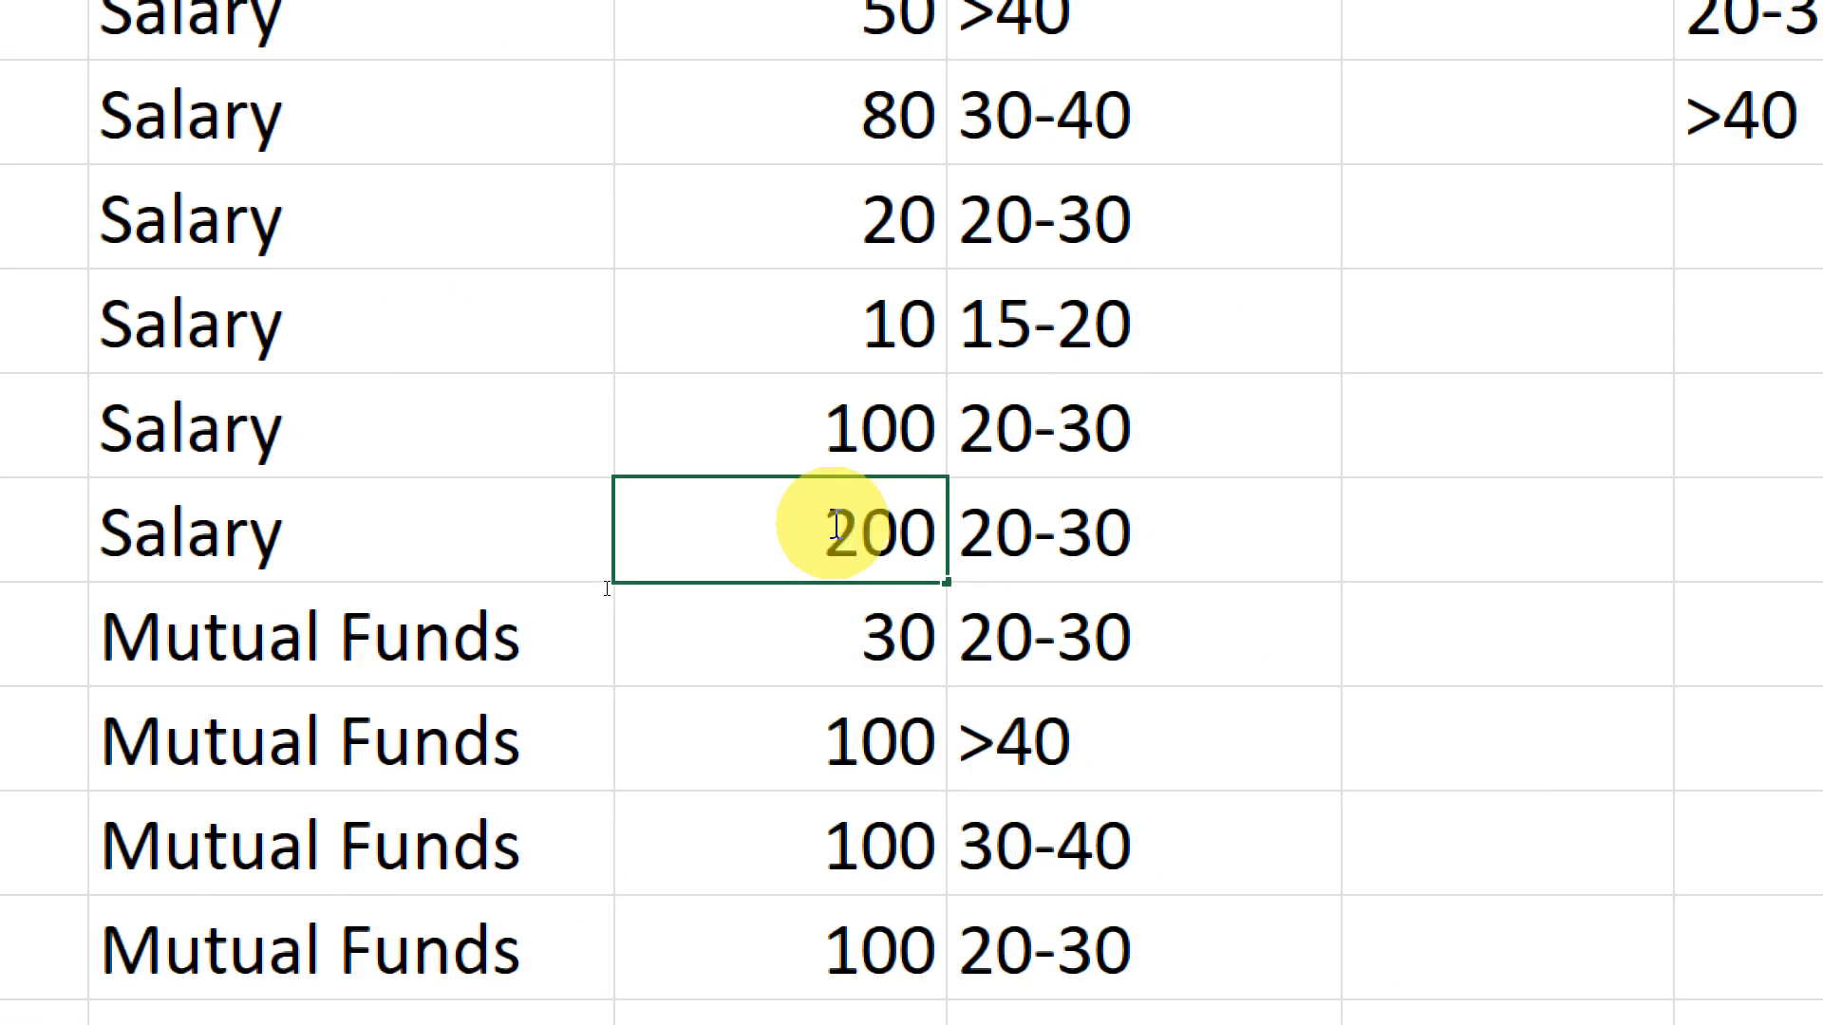
key(Return)
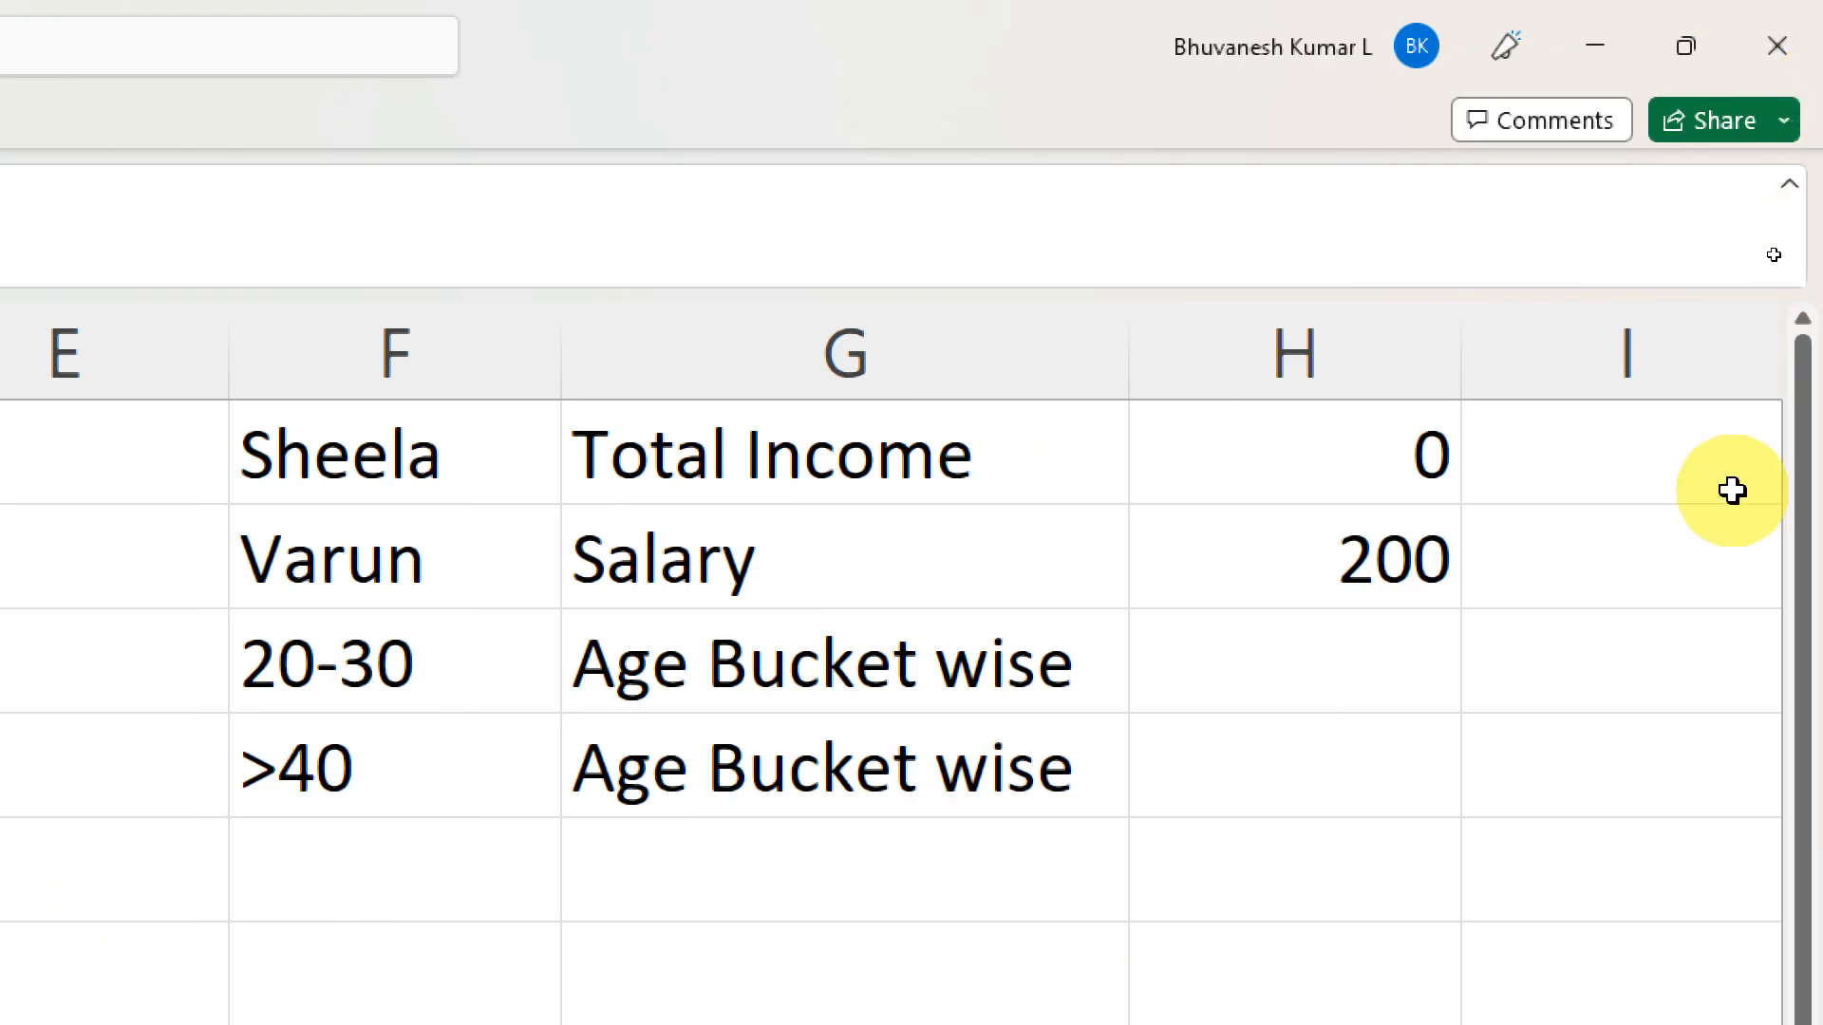
click(1361, 511)
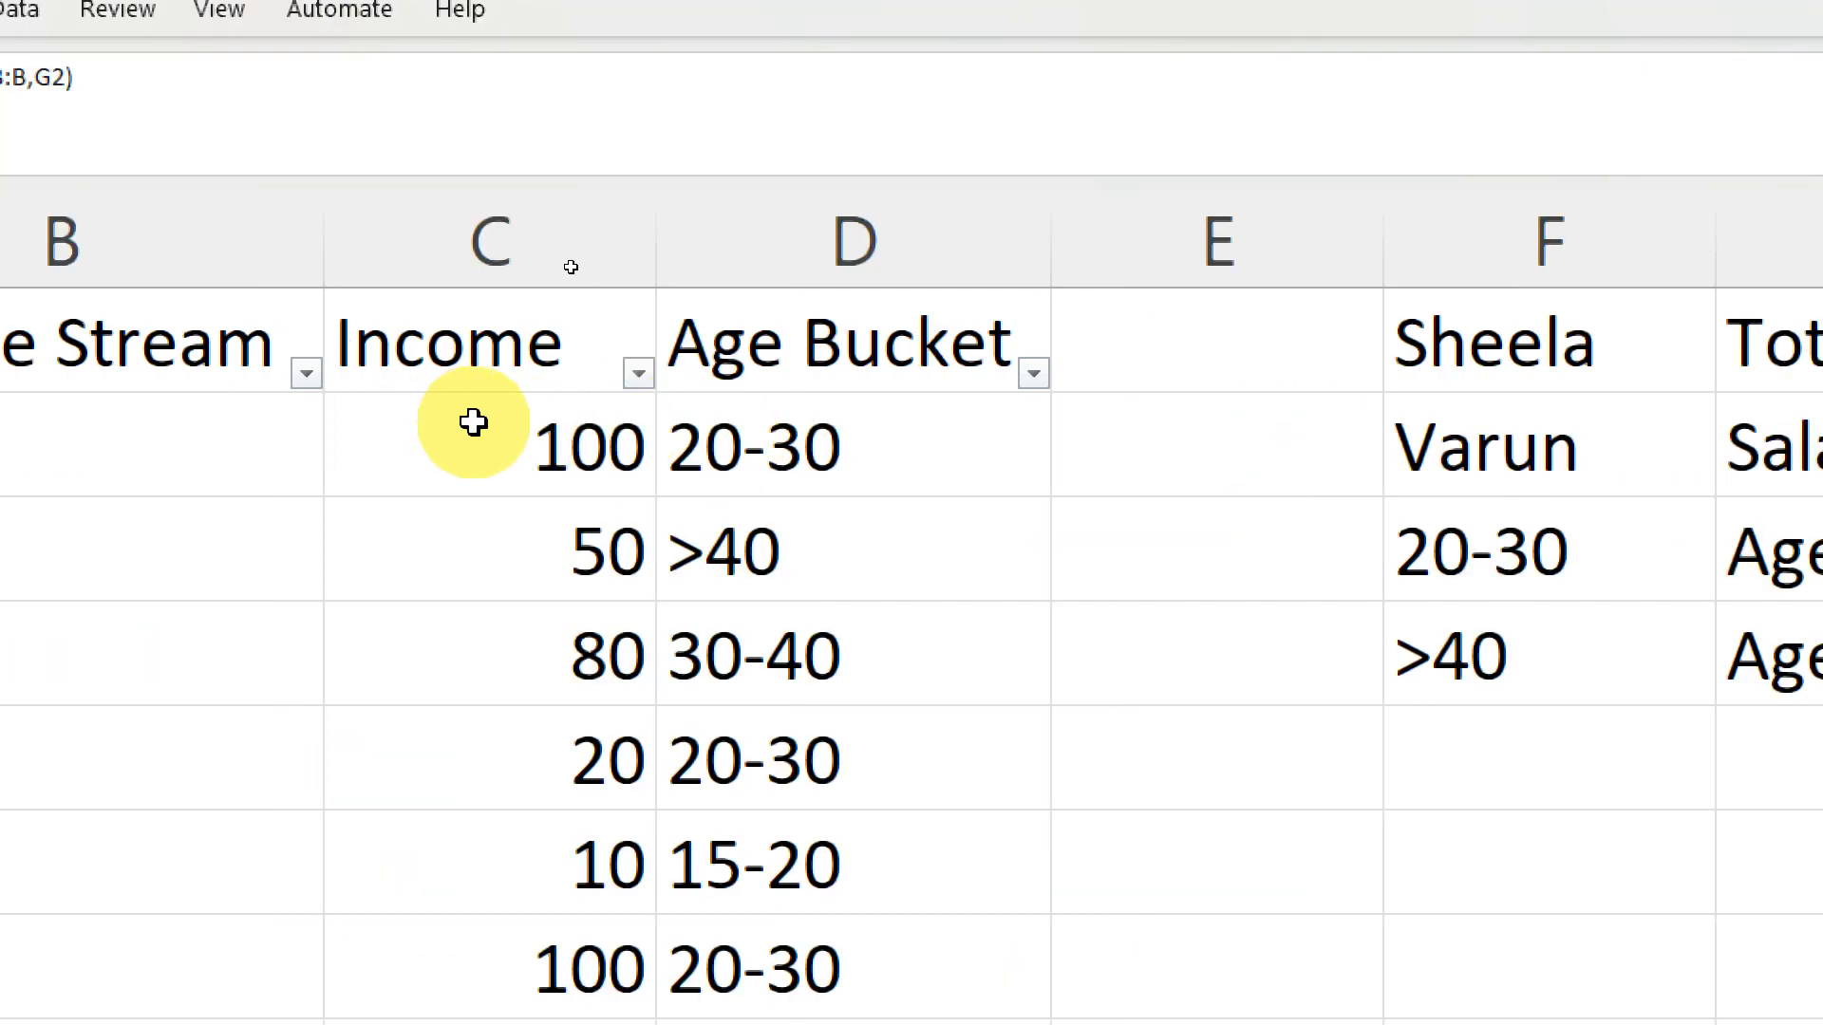
- Enter a SUMIF formula in H3 summing column C where column D matches F3: =sumif(D:D,F3,C:C)
click(1254, 556)
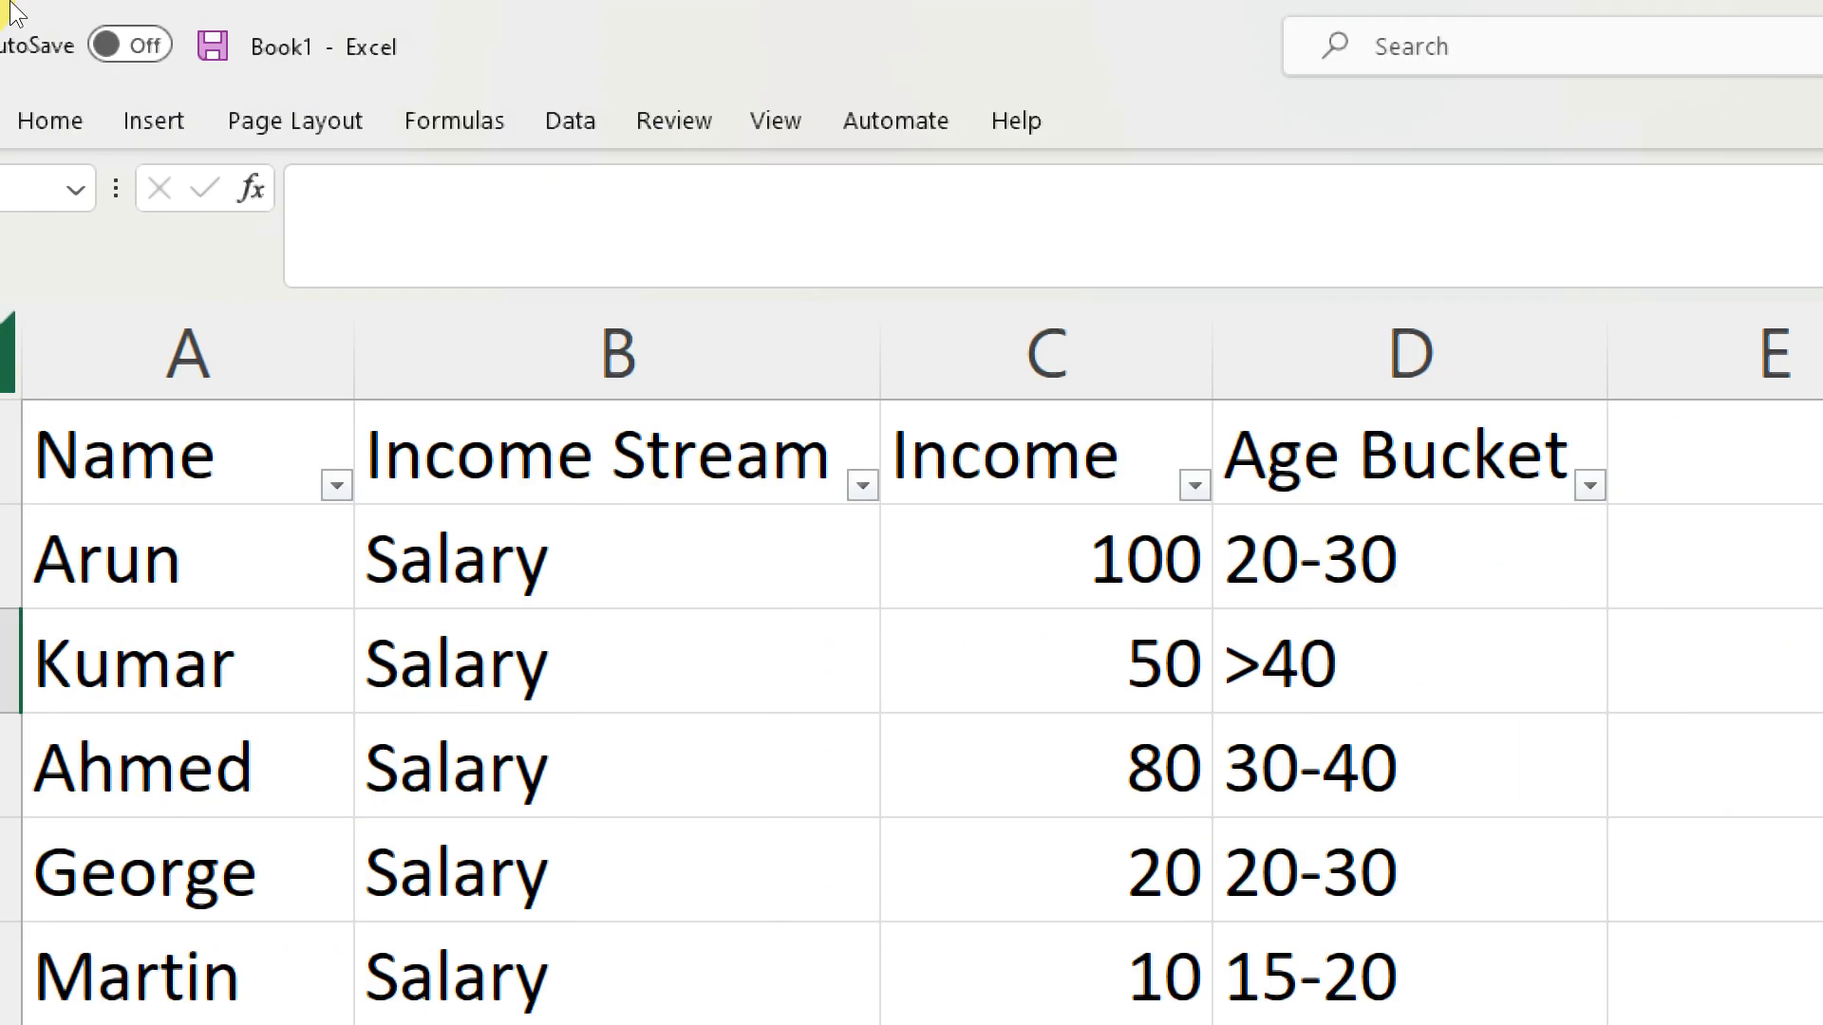
click(578, 226)
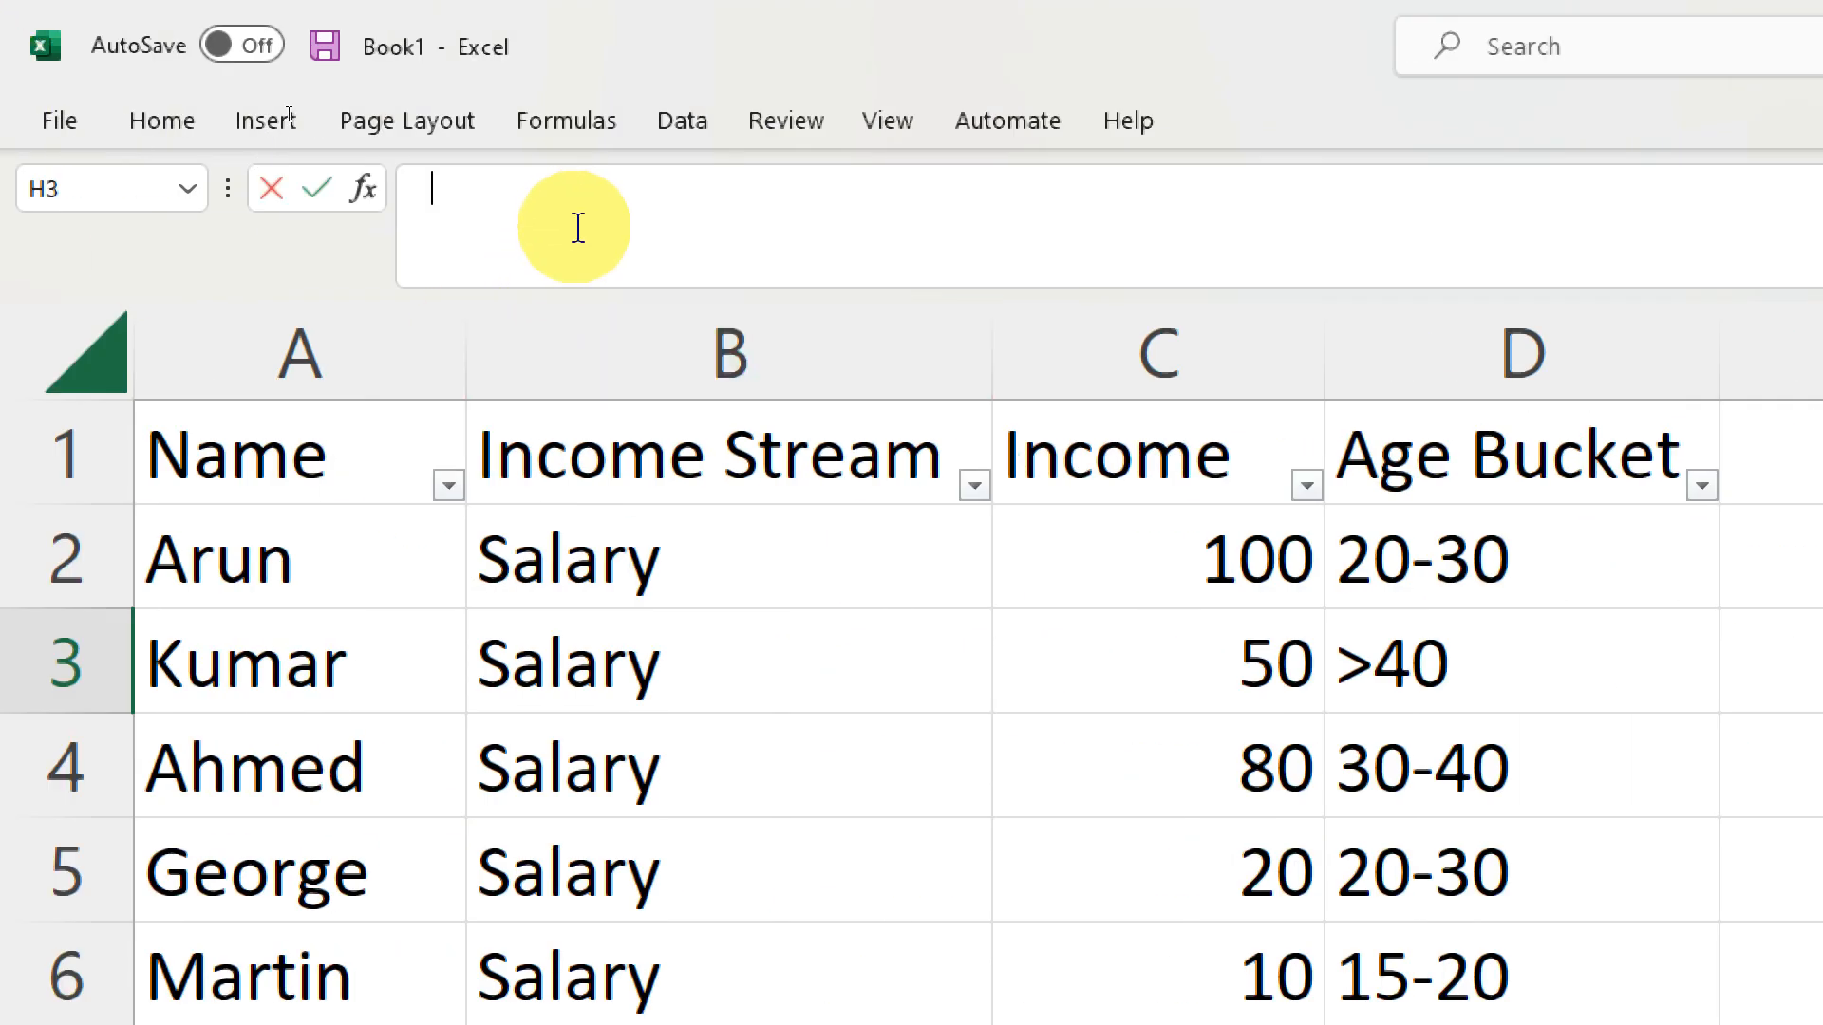
text(=sumif)
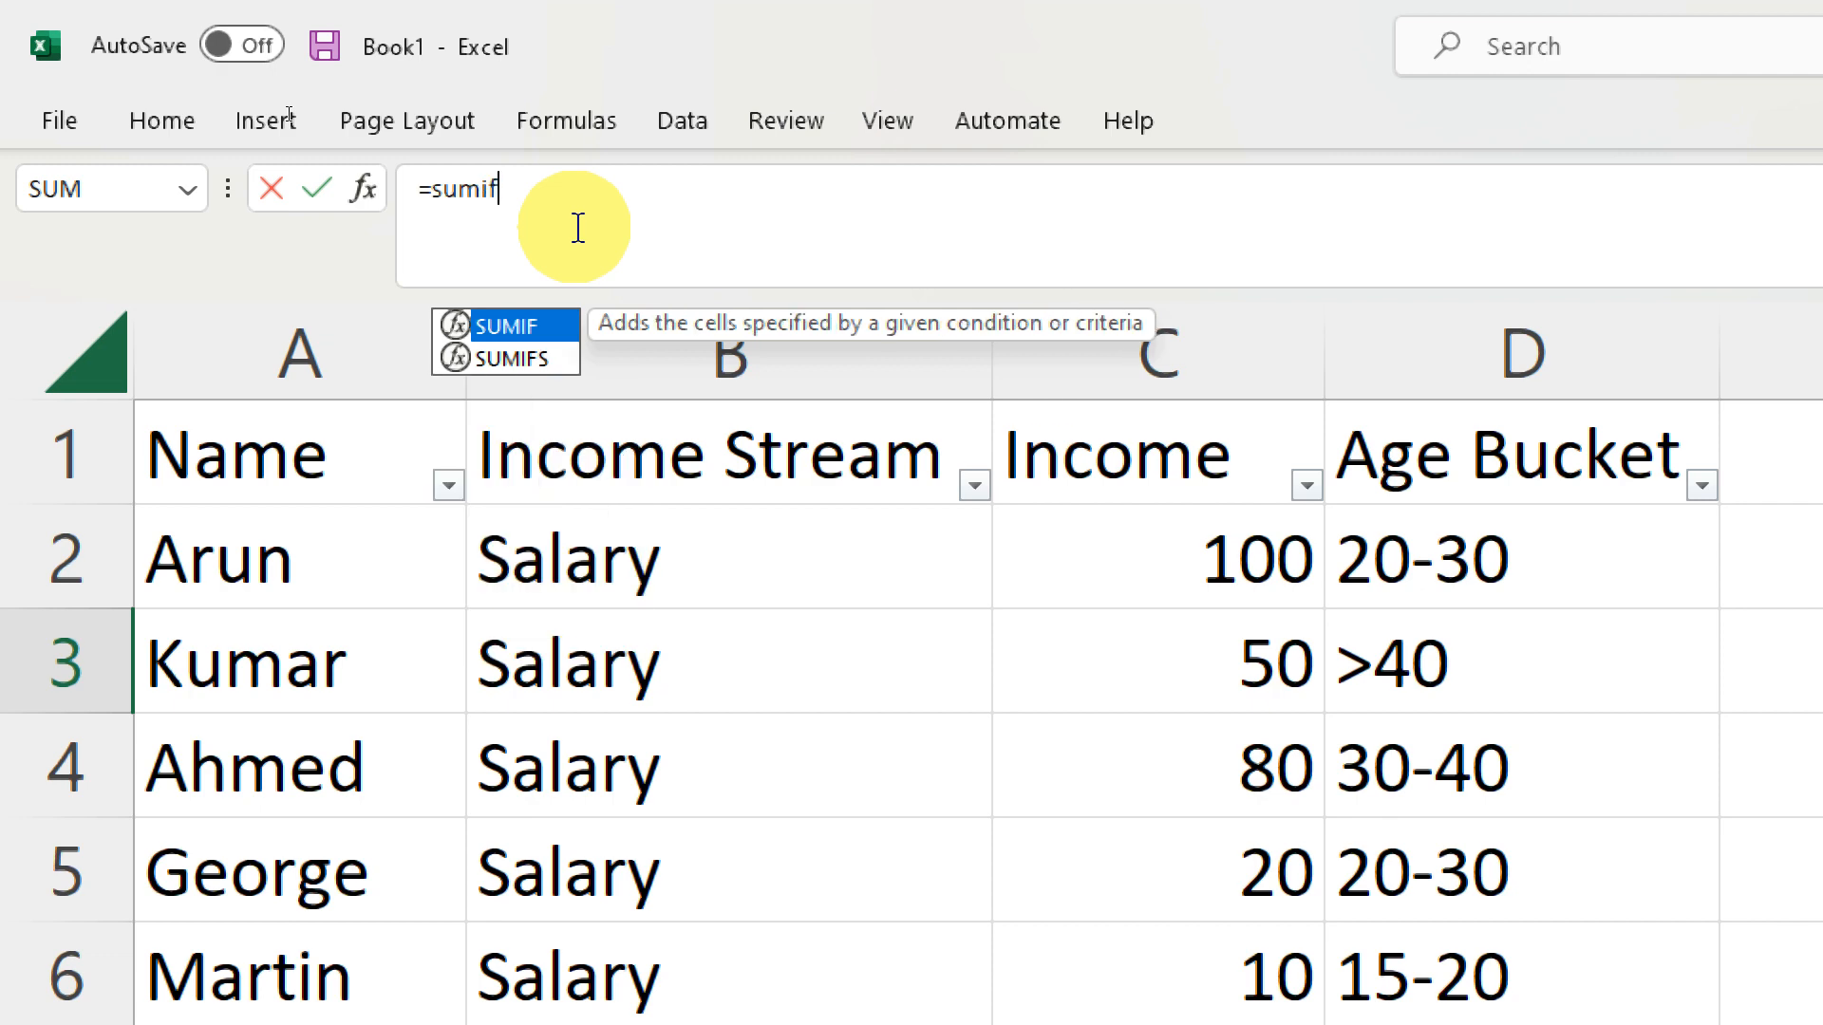
text(()
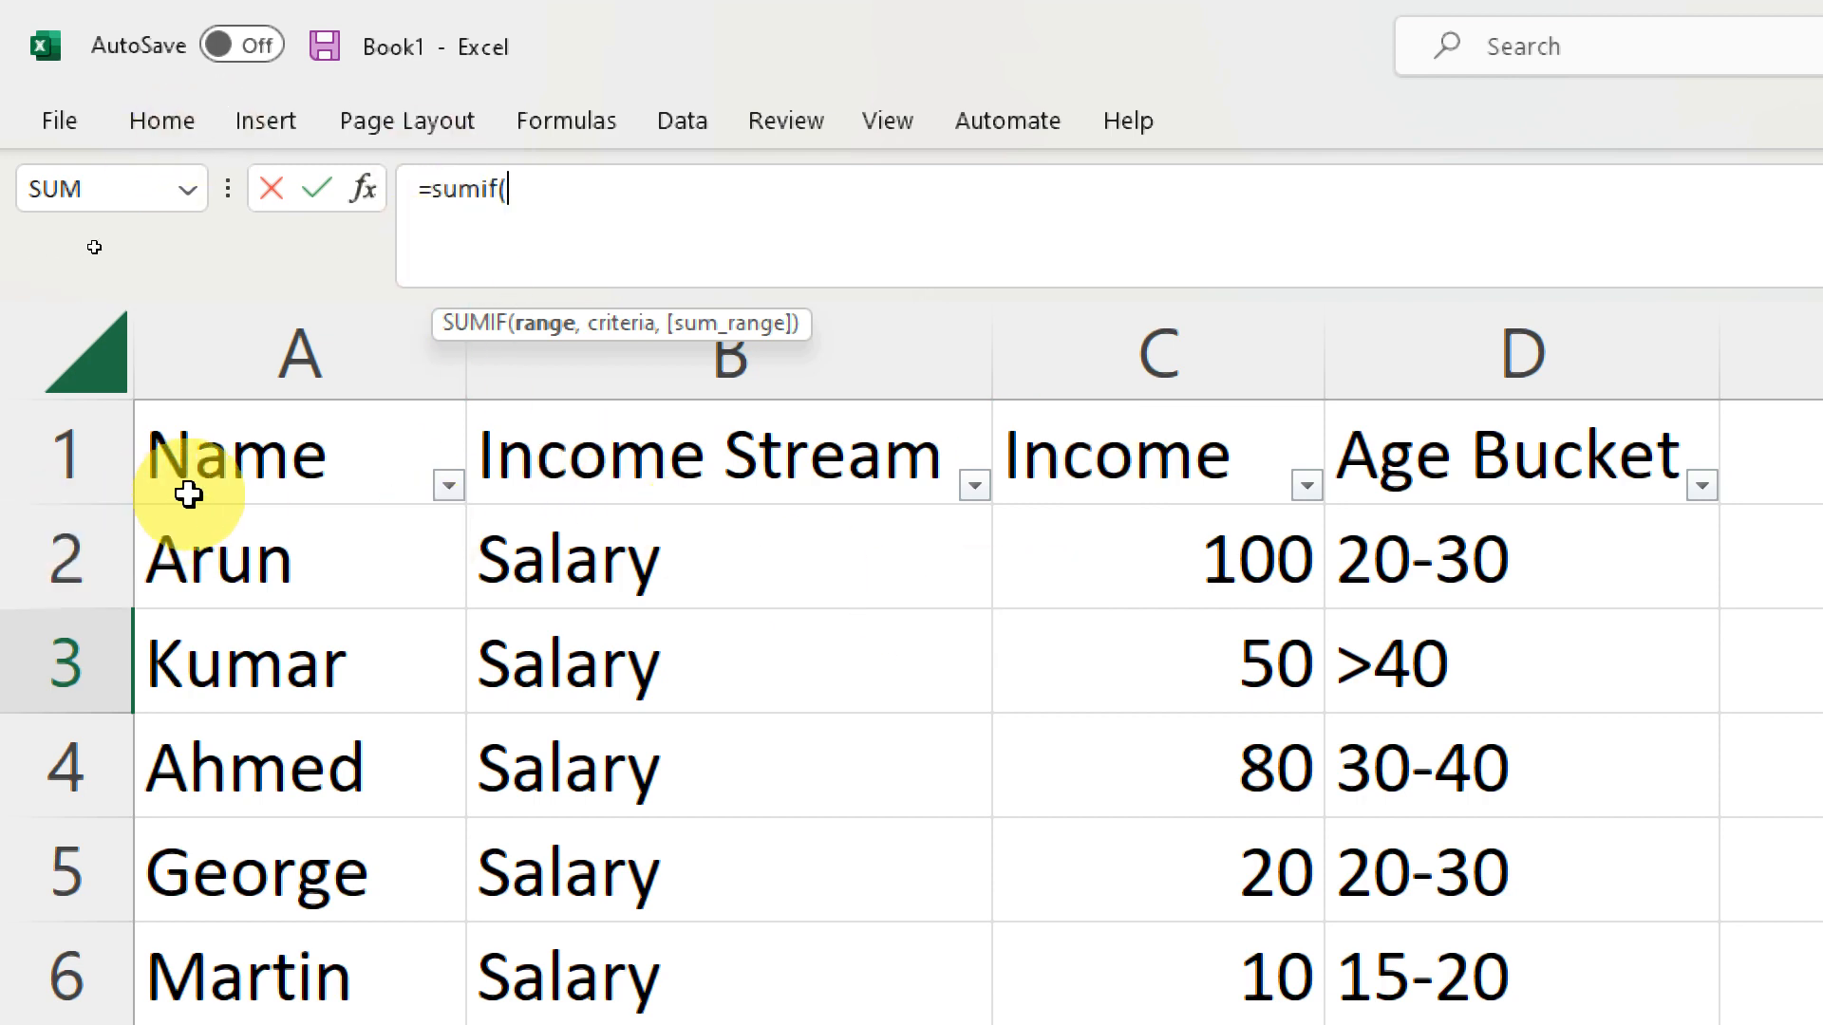
click(1379, 313)
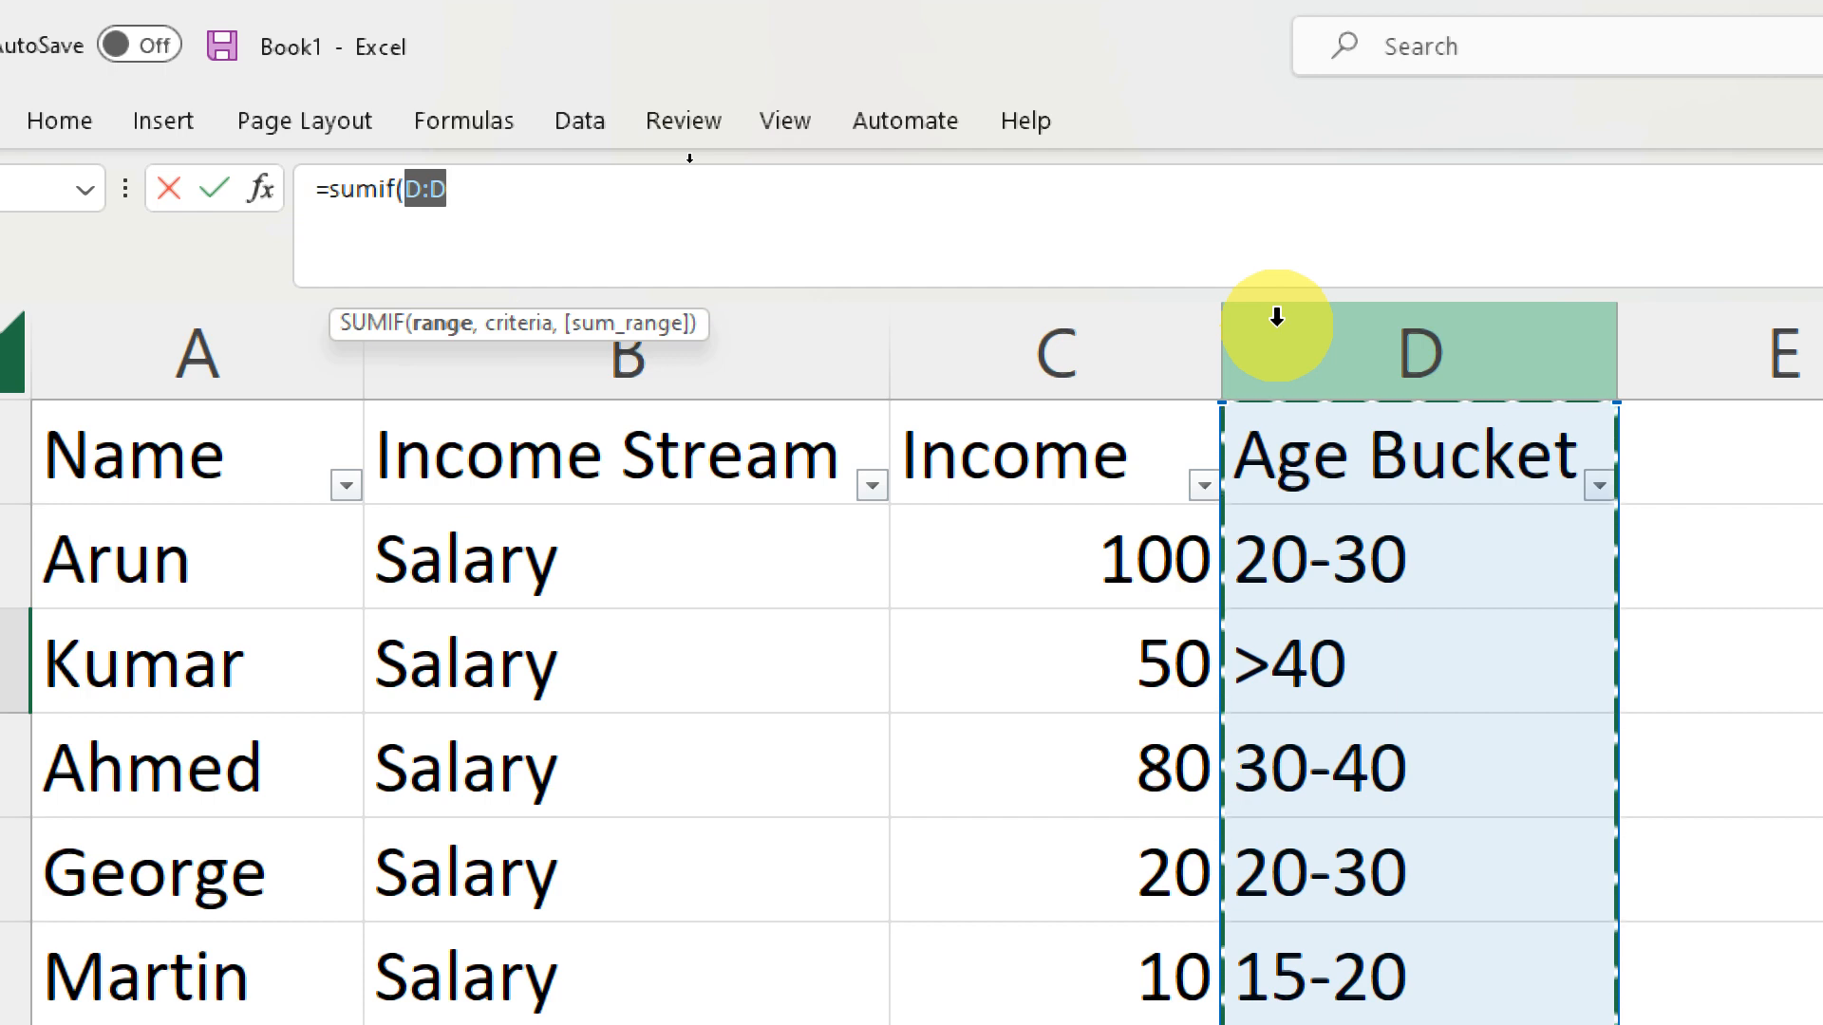
text(,)
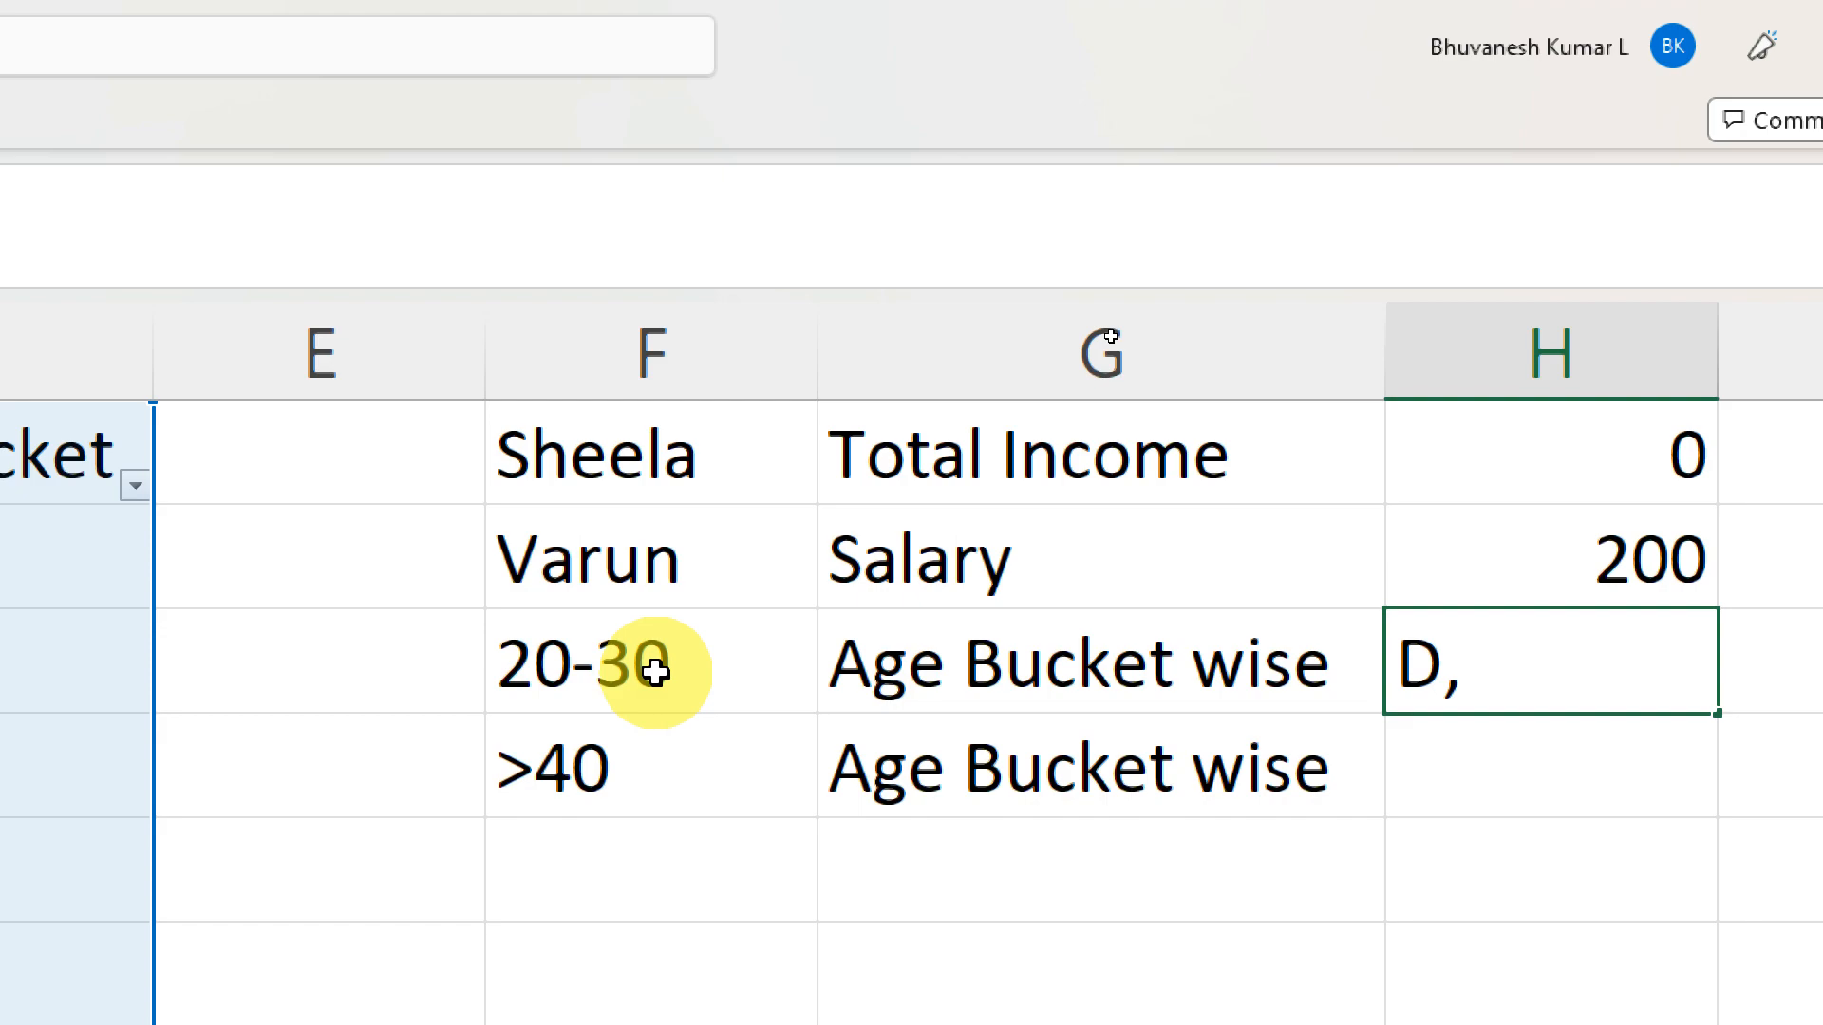
click(655, 671)
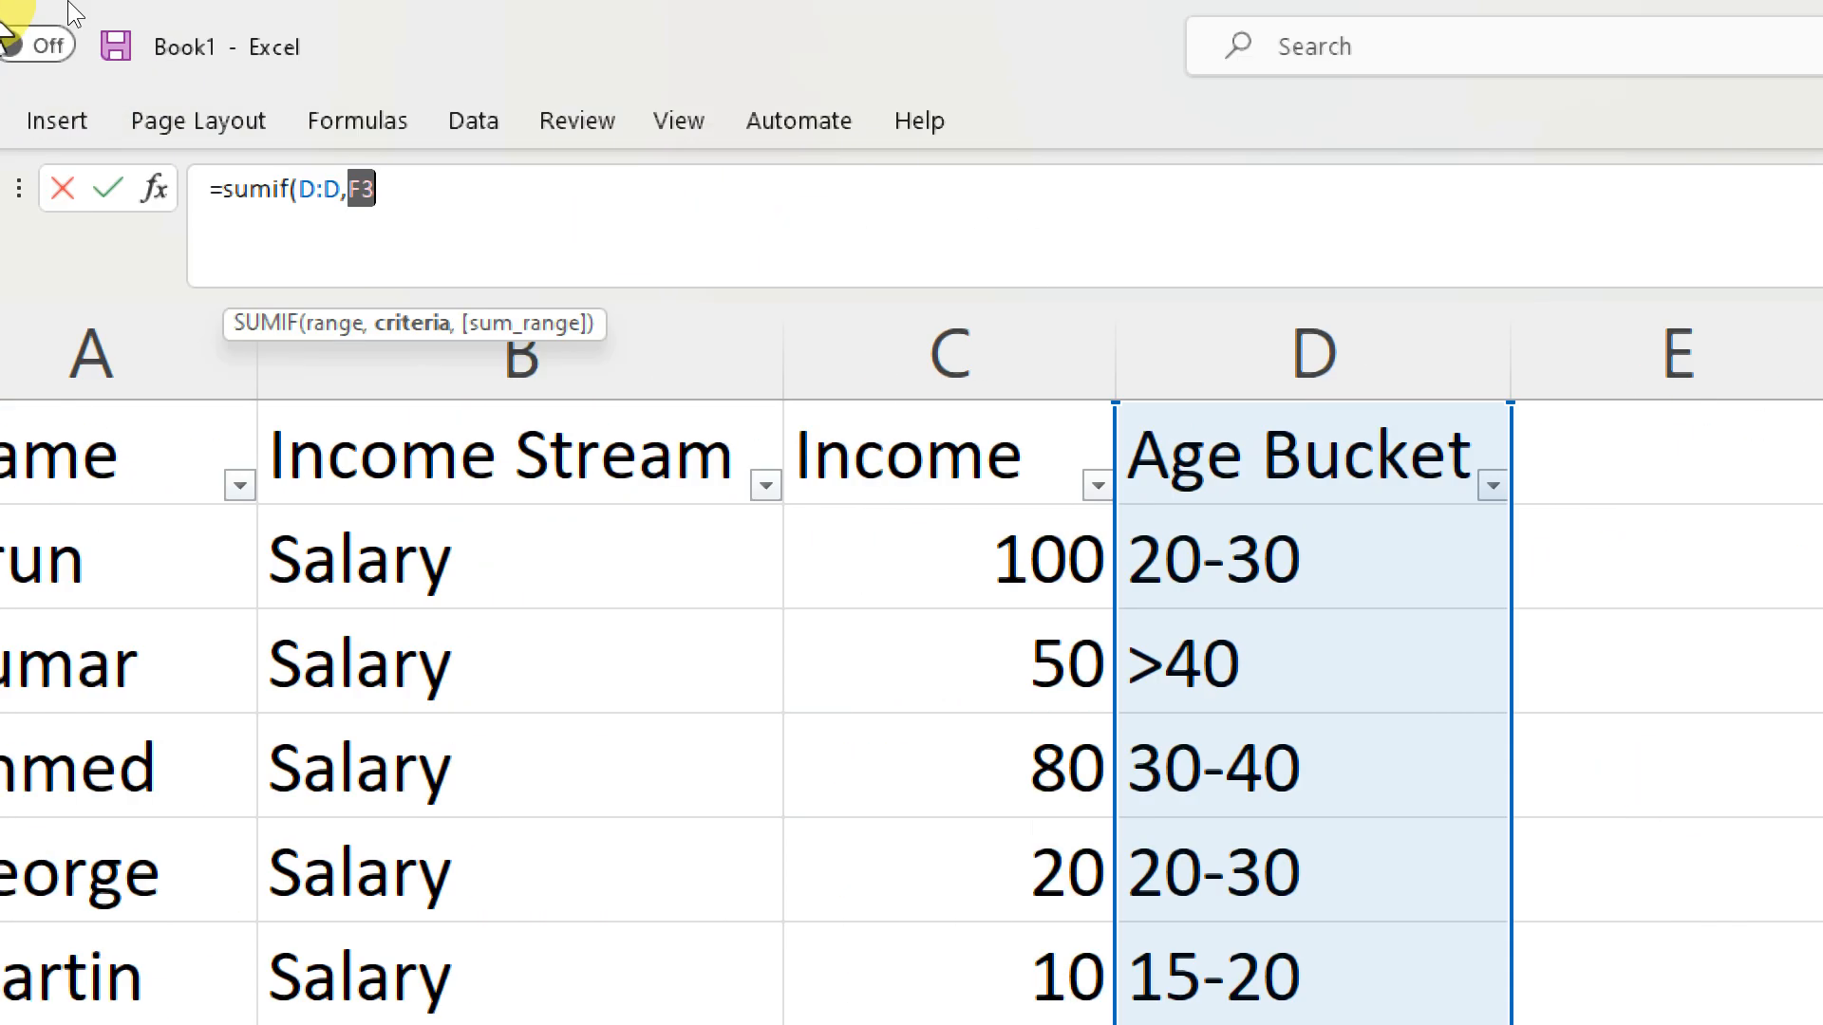
text(,)
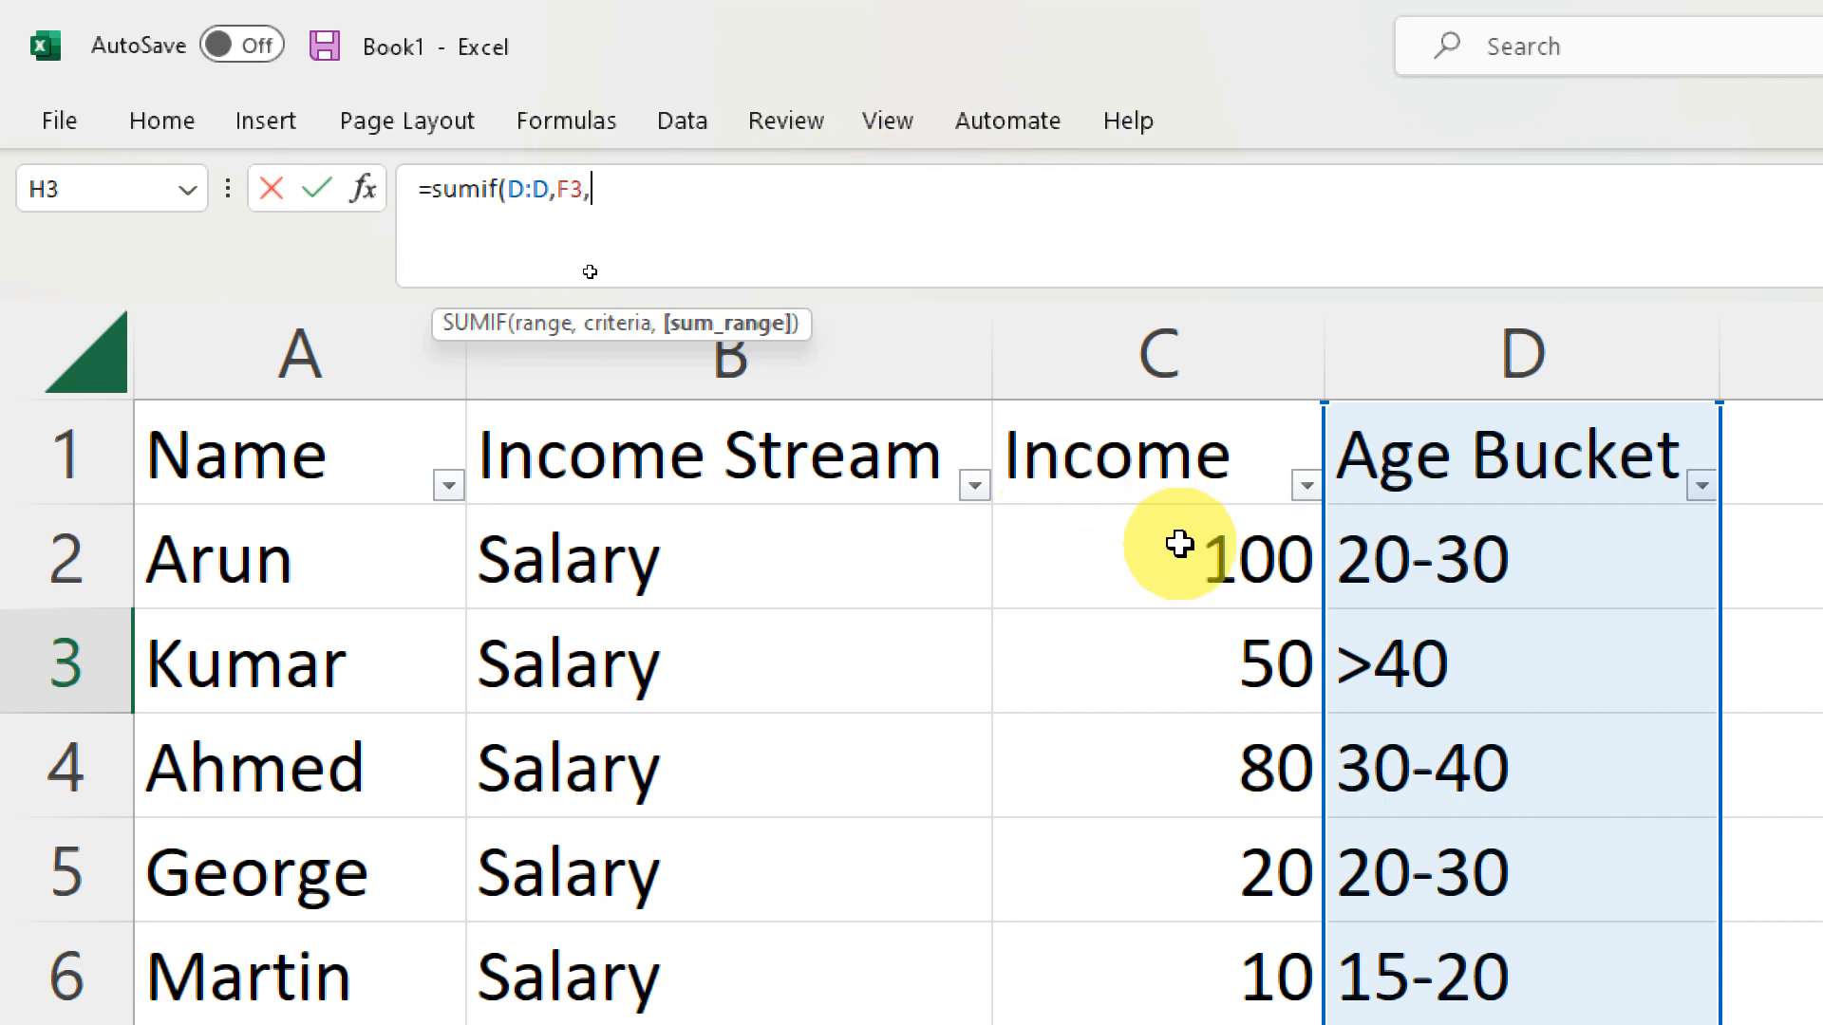
click(1182, 362)
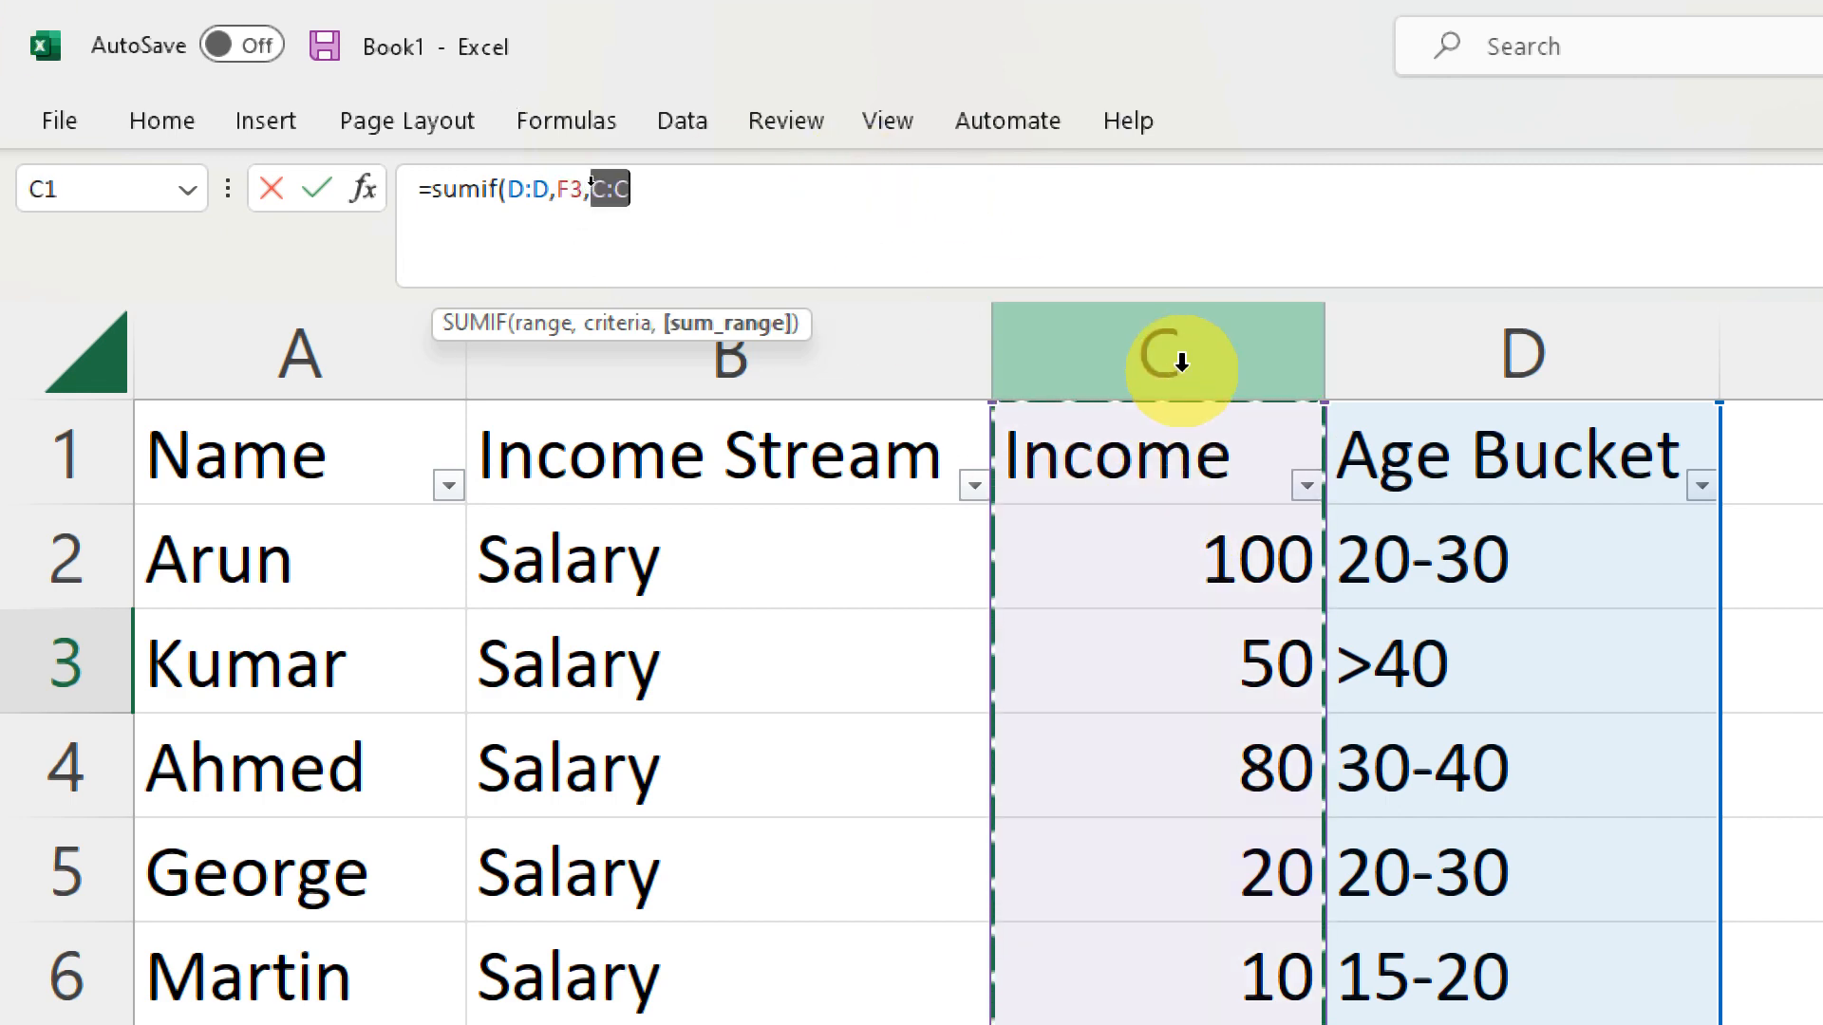
text())
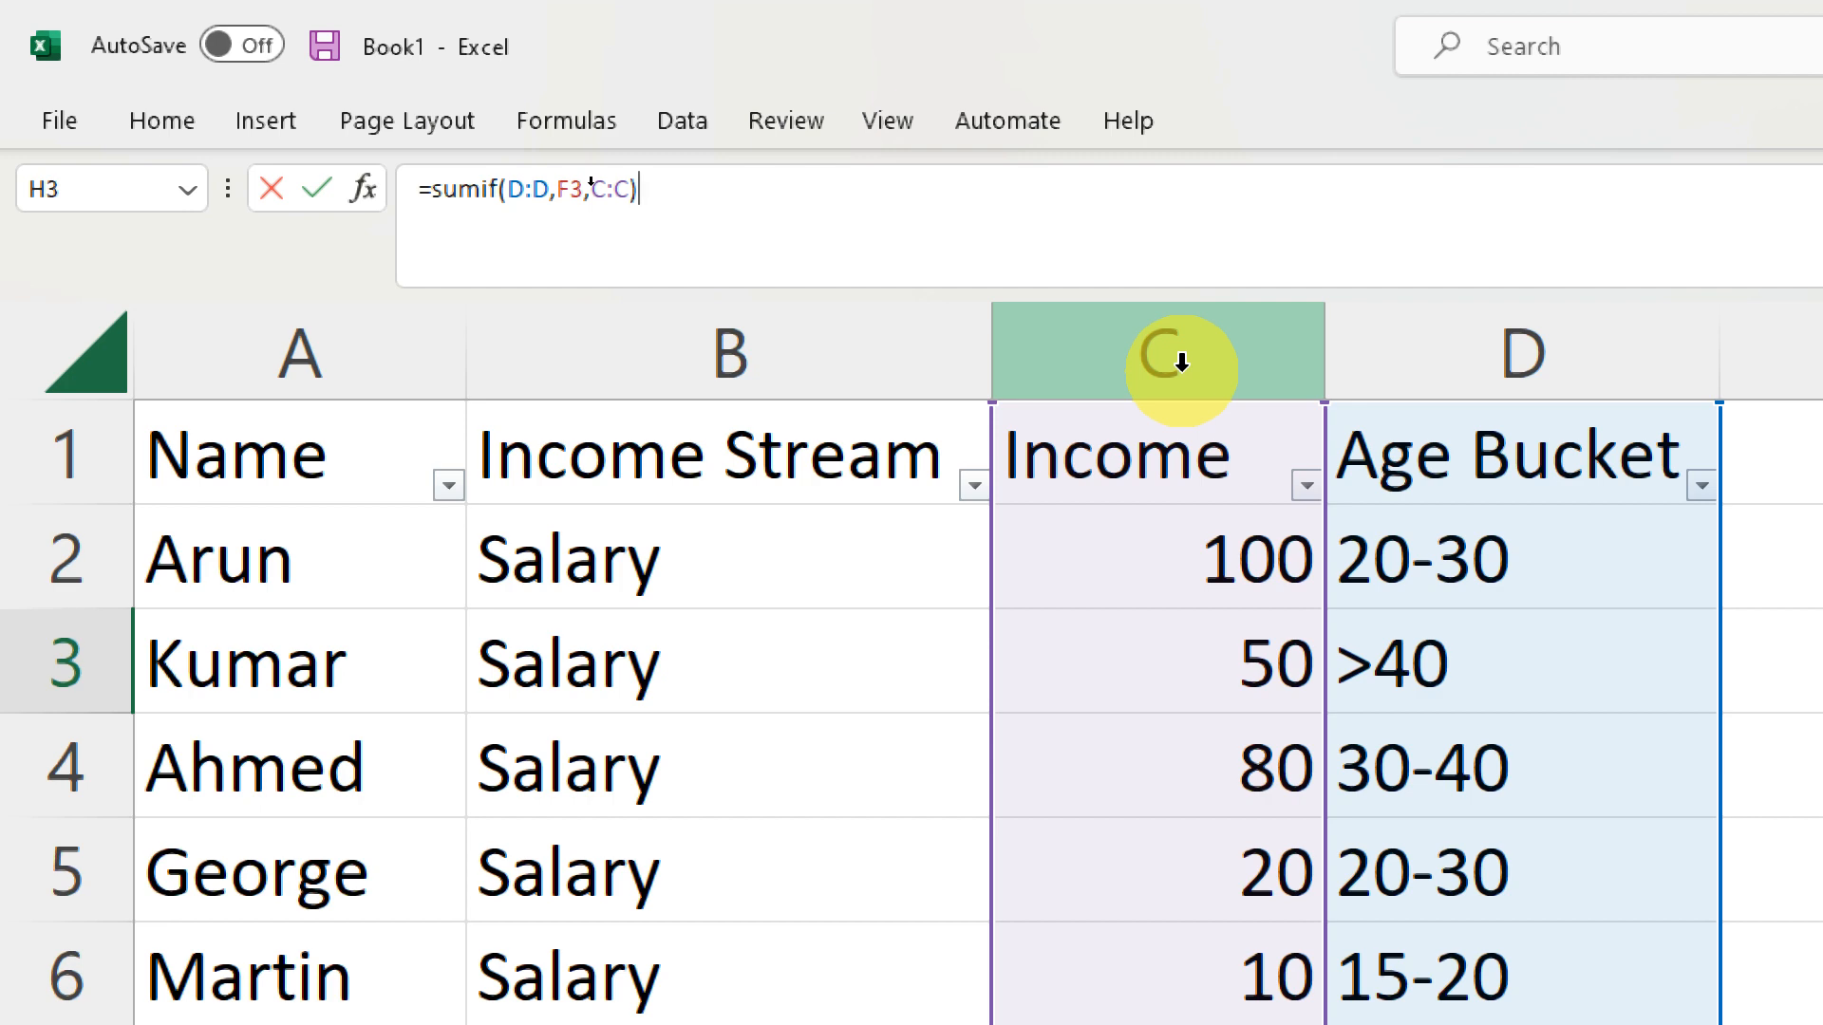
key(Return)
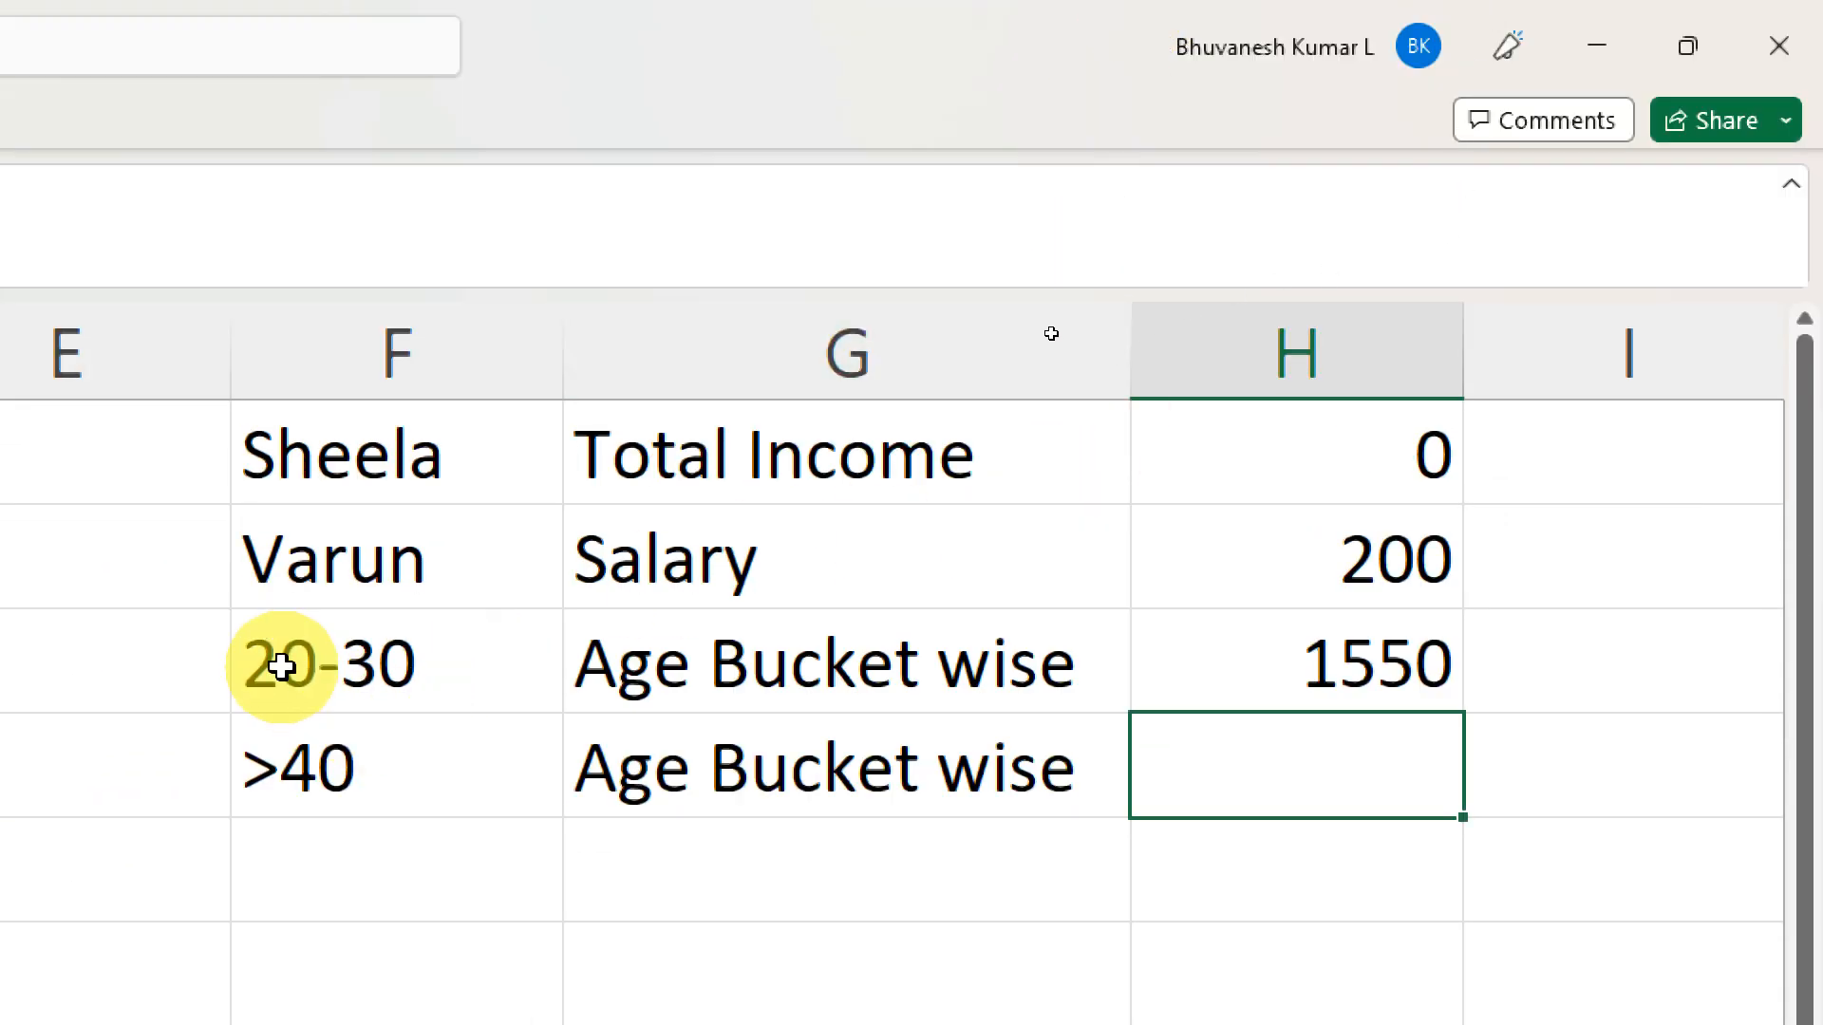
- Copy the age-bucket SUMIF formula from H3 into H4
click(1344, 648)
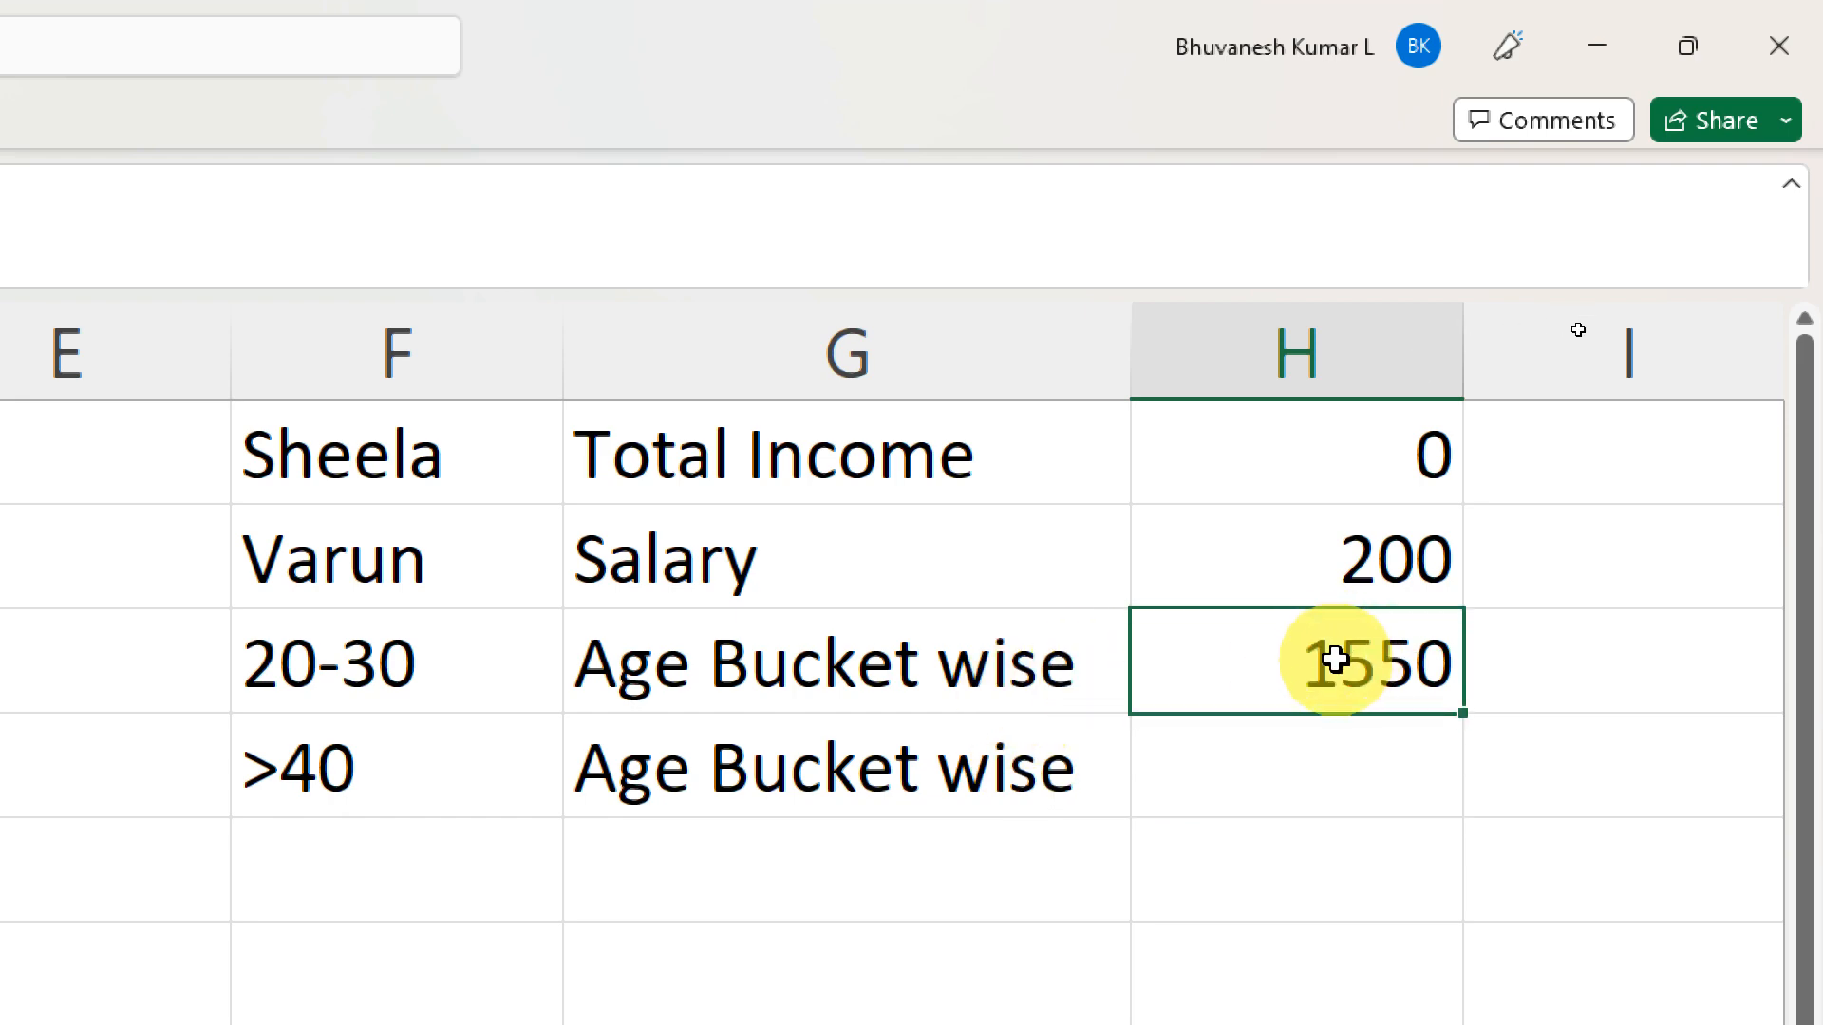
key(ctrl+c)
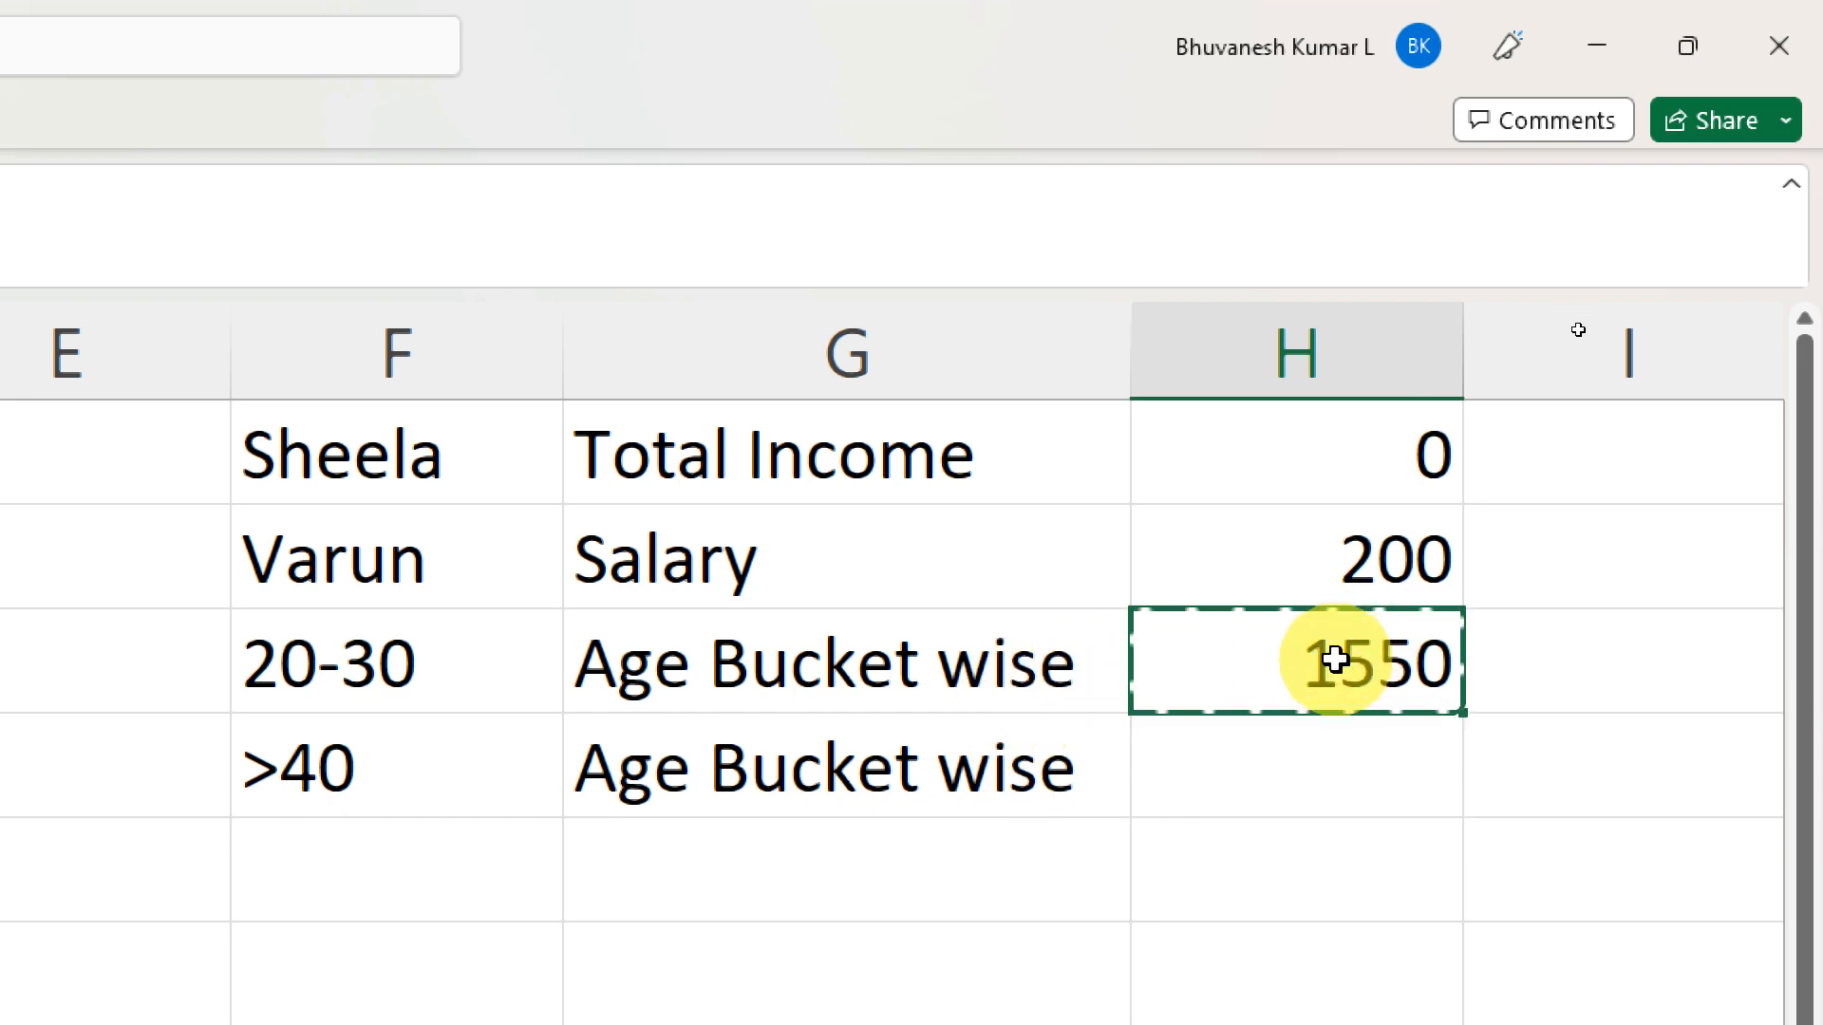
key(shift+Down)
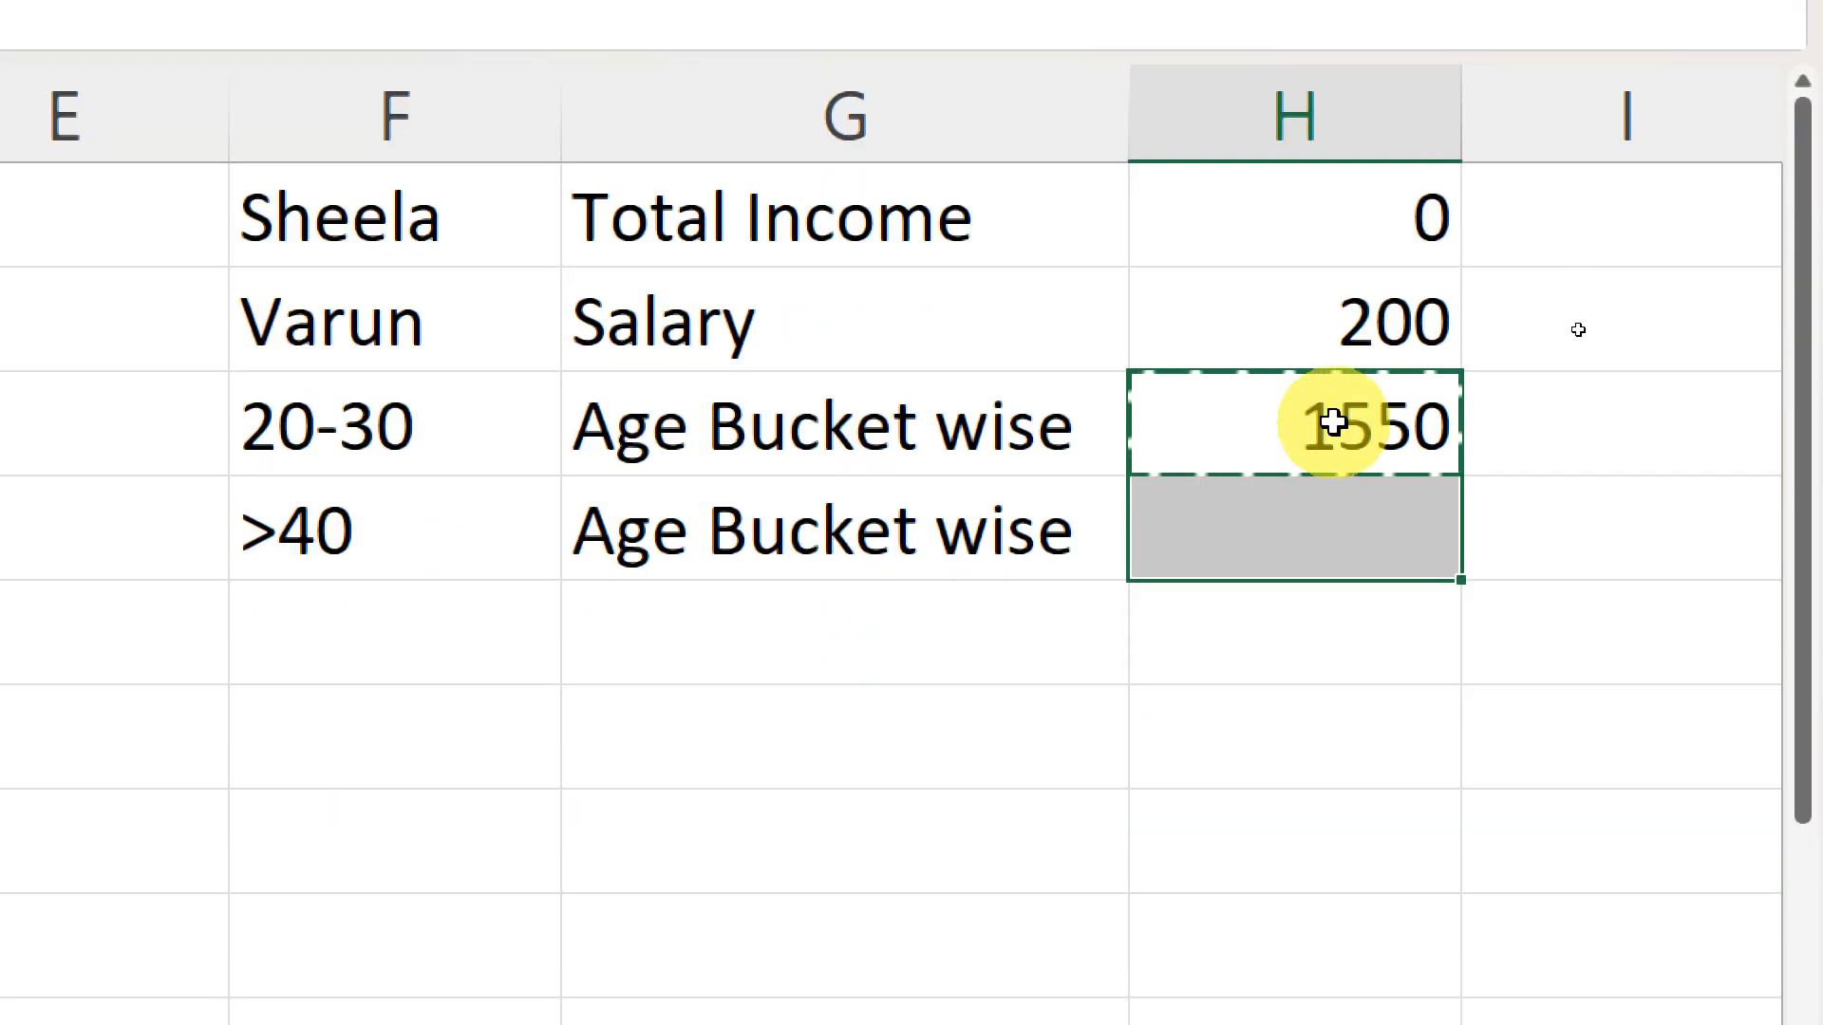
key(ctrl+v)
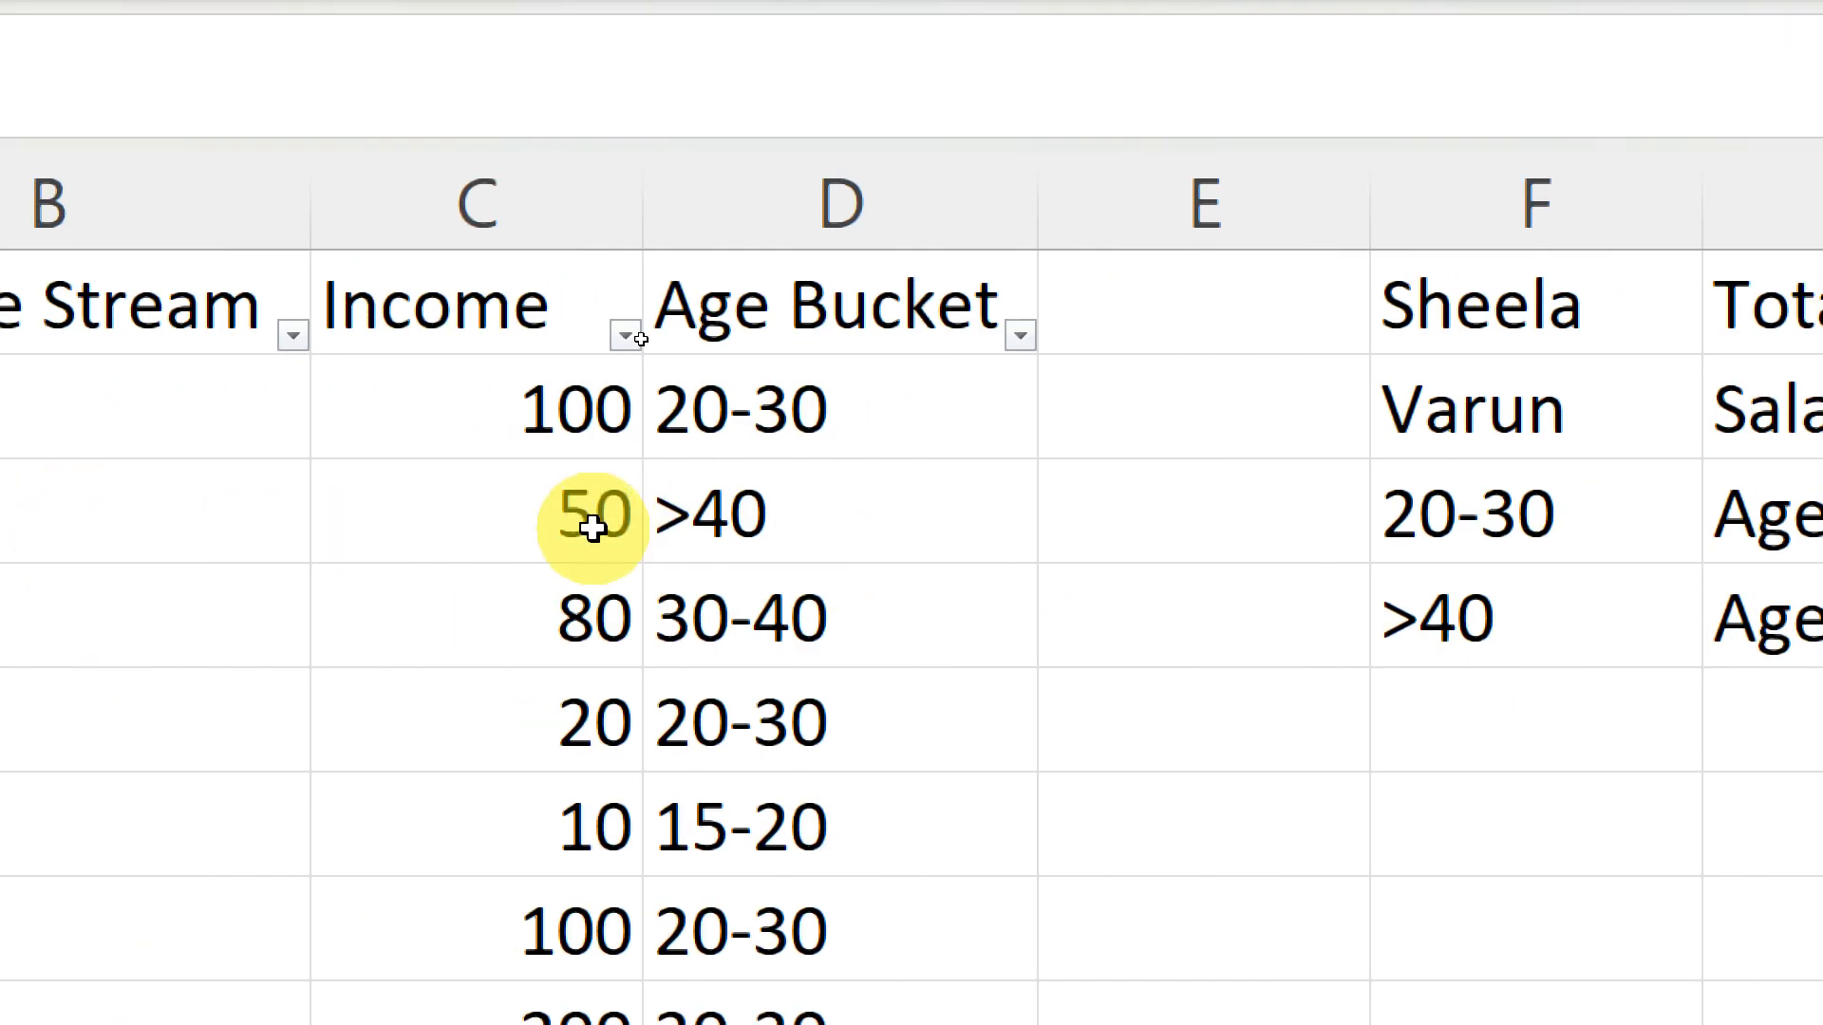
click(1469, 630)
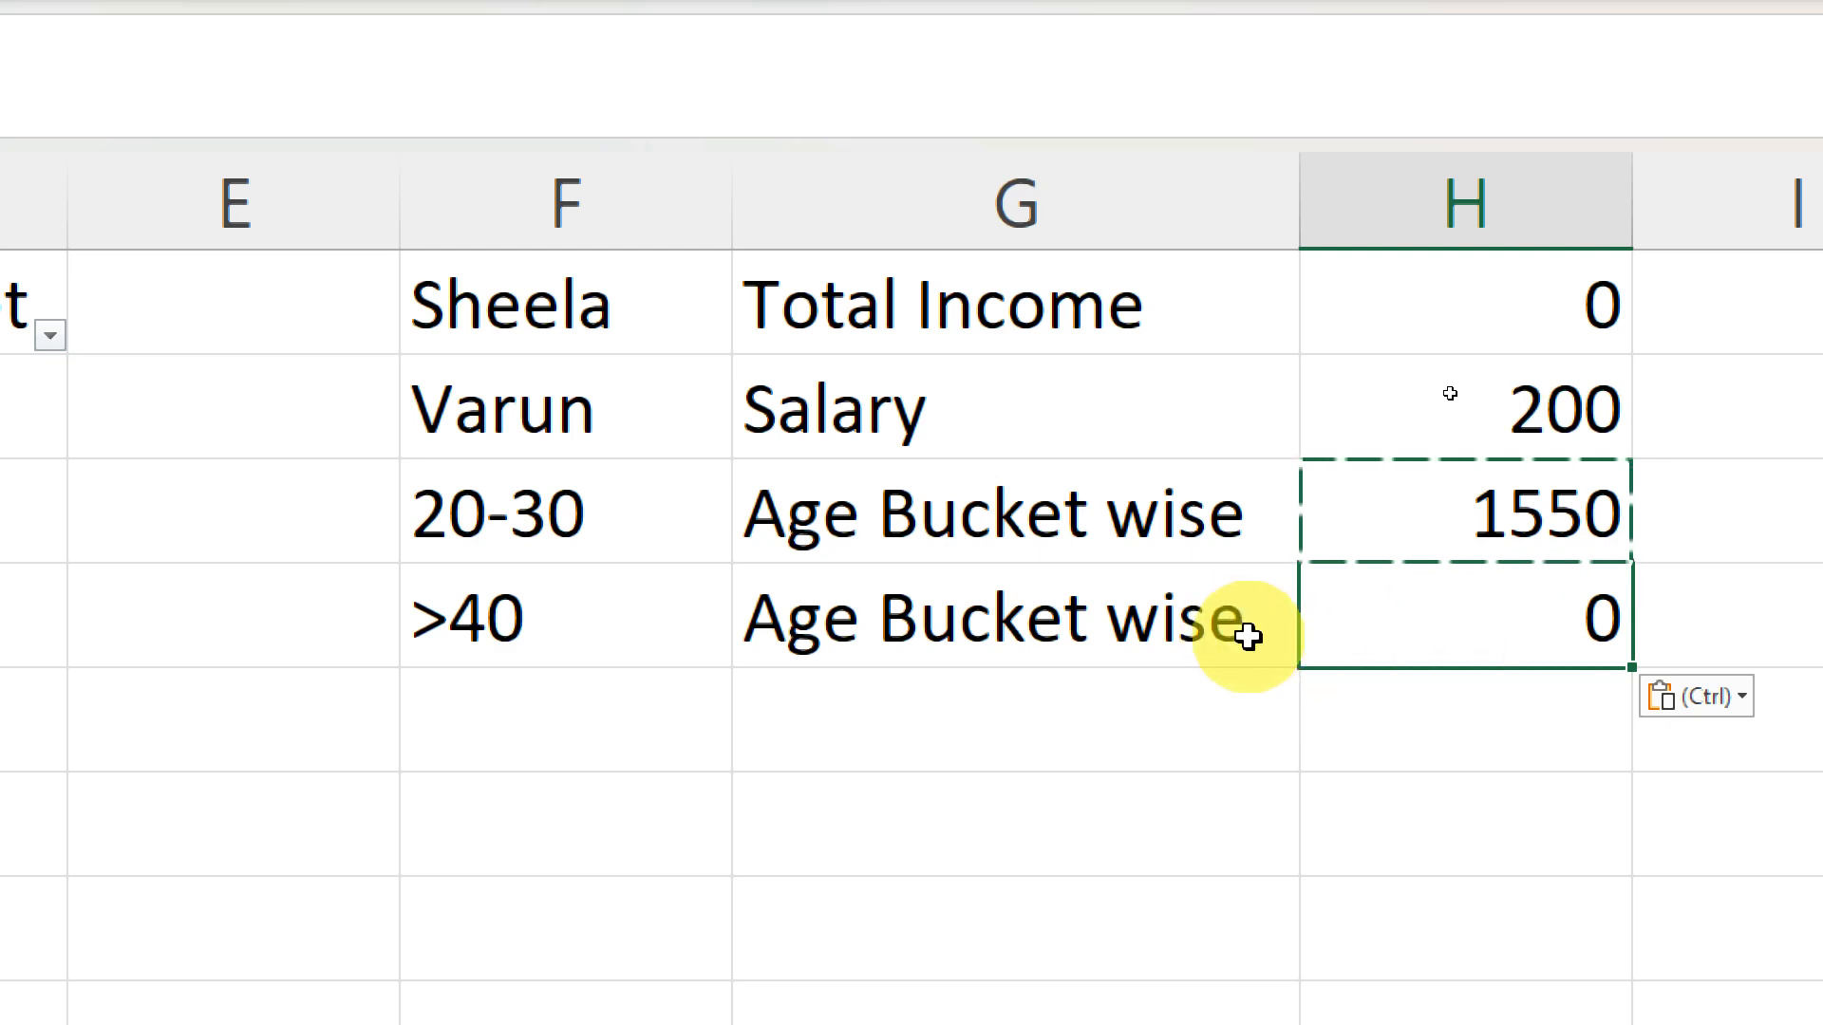
click(482, 610)
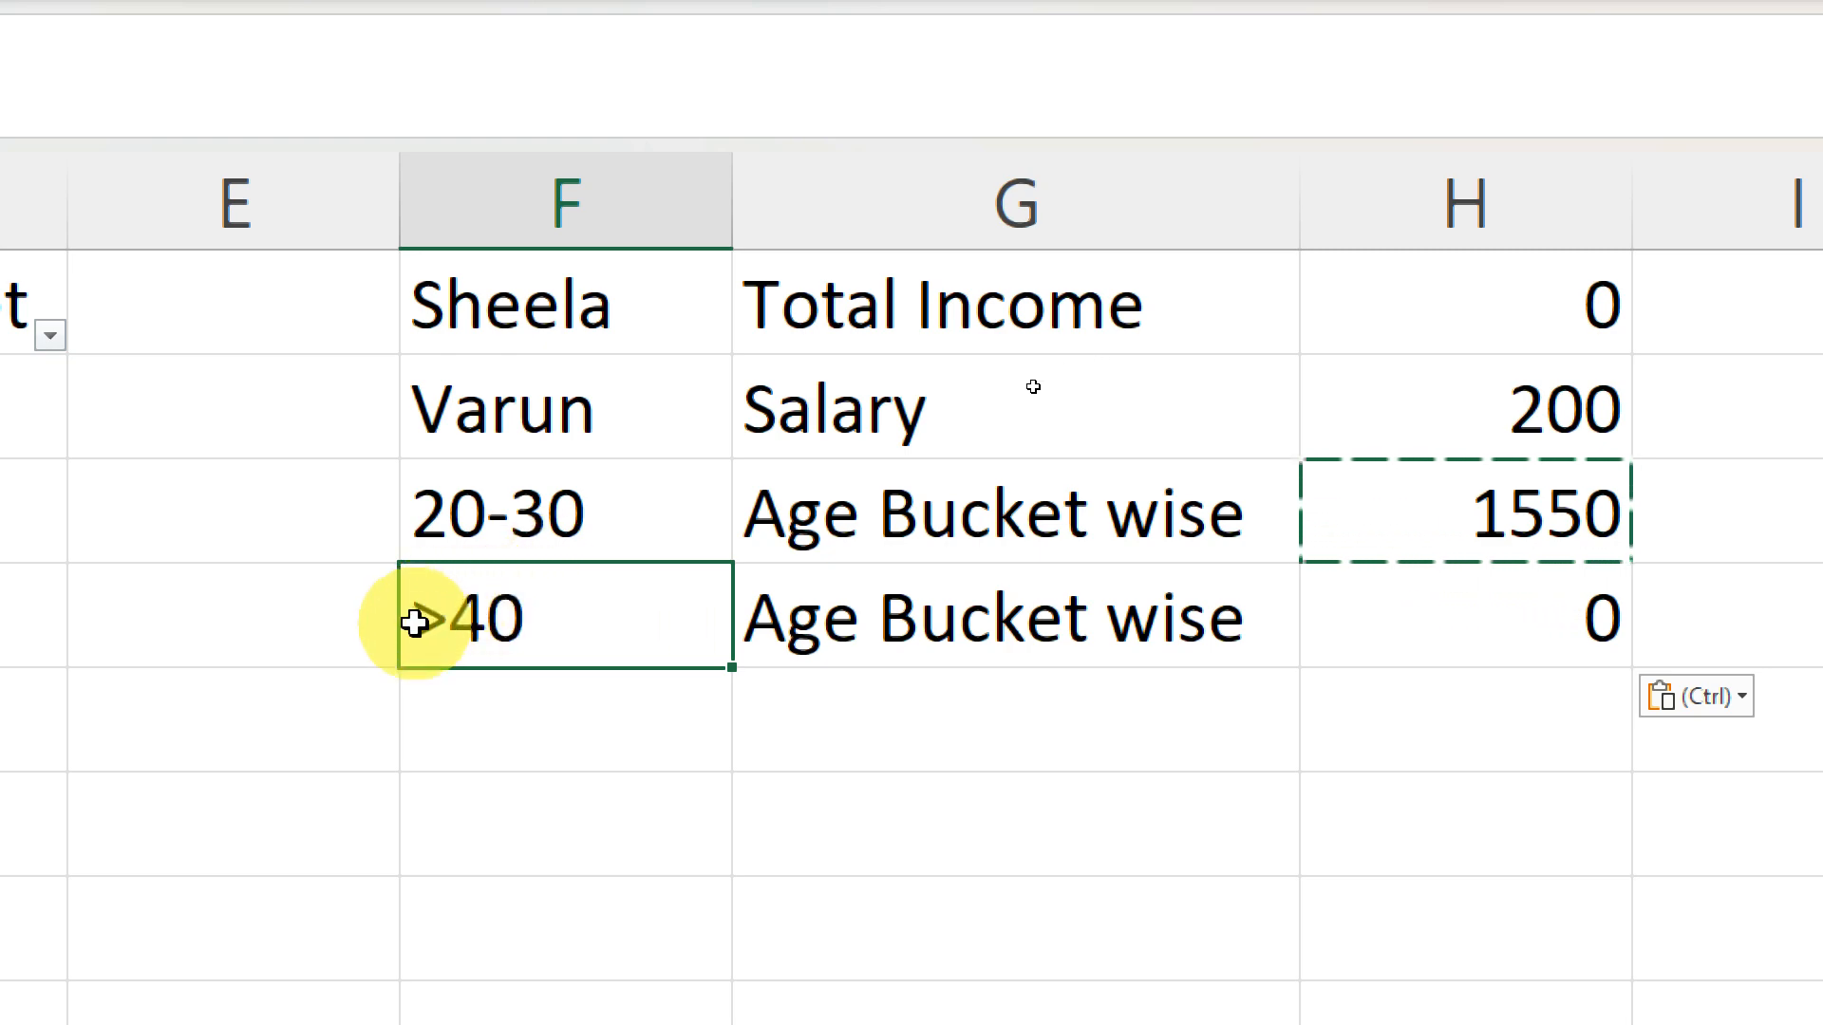
click(1539, 646)
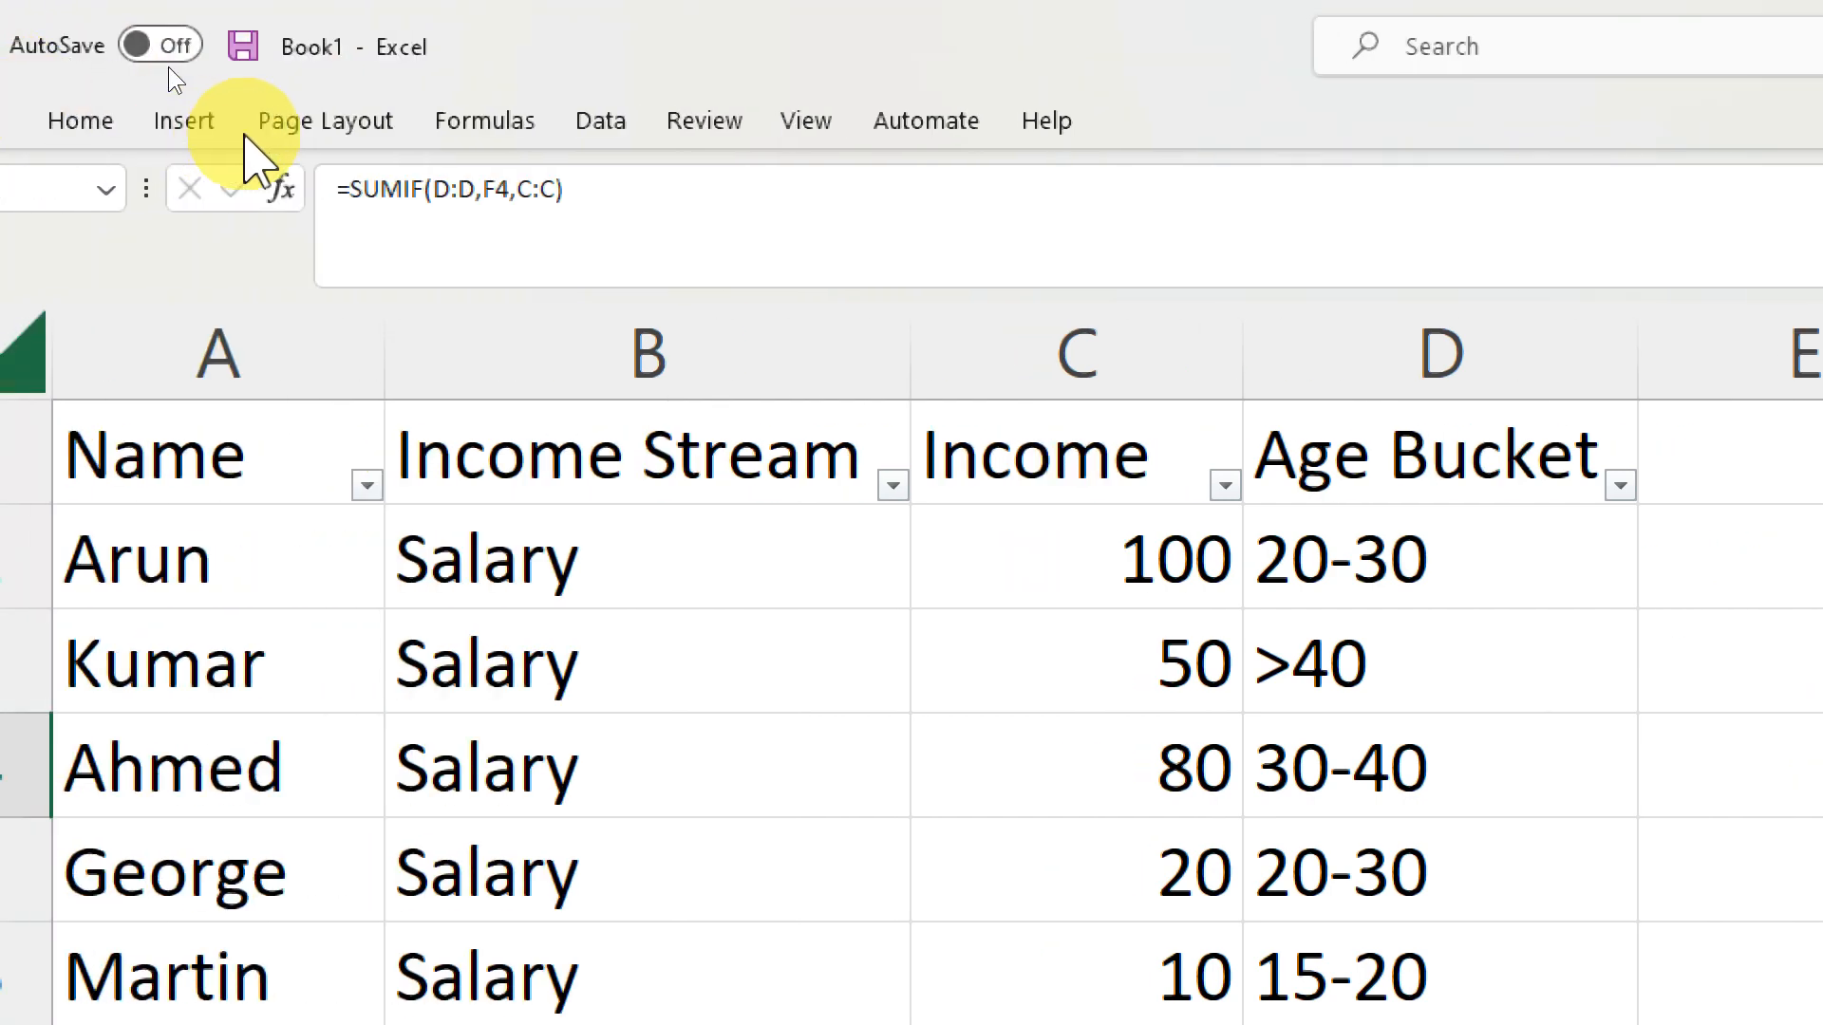
- Replace the F4 reference in H4's SUMIF with the quoted criterion "=>40", giving =SUMIF(D:D,"=>40",C:C), and confirm it
click(524, 189)
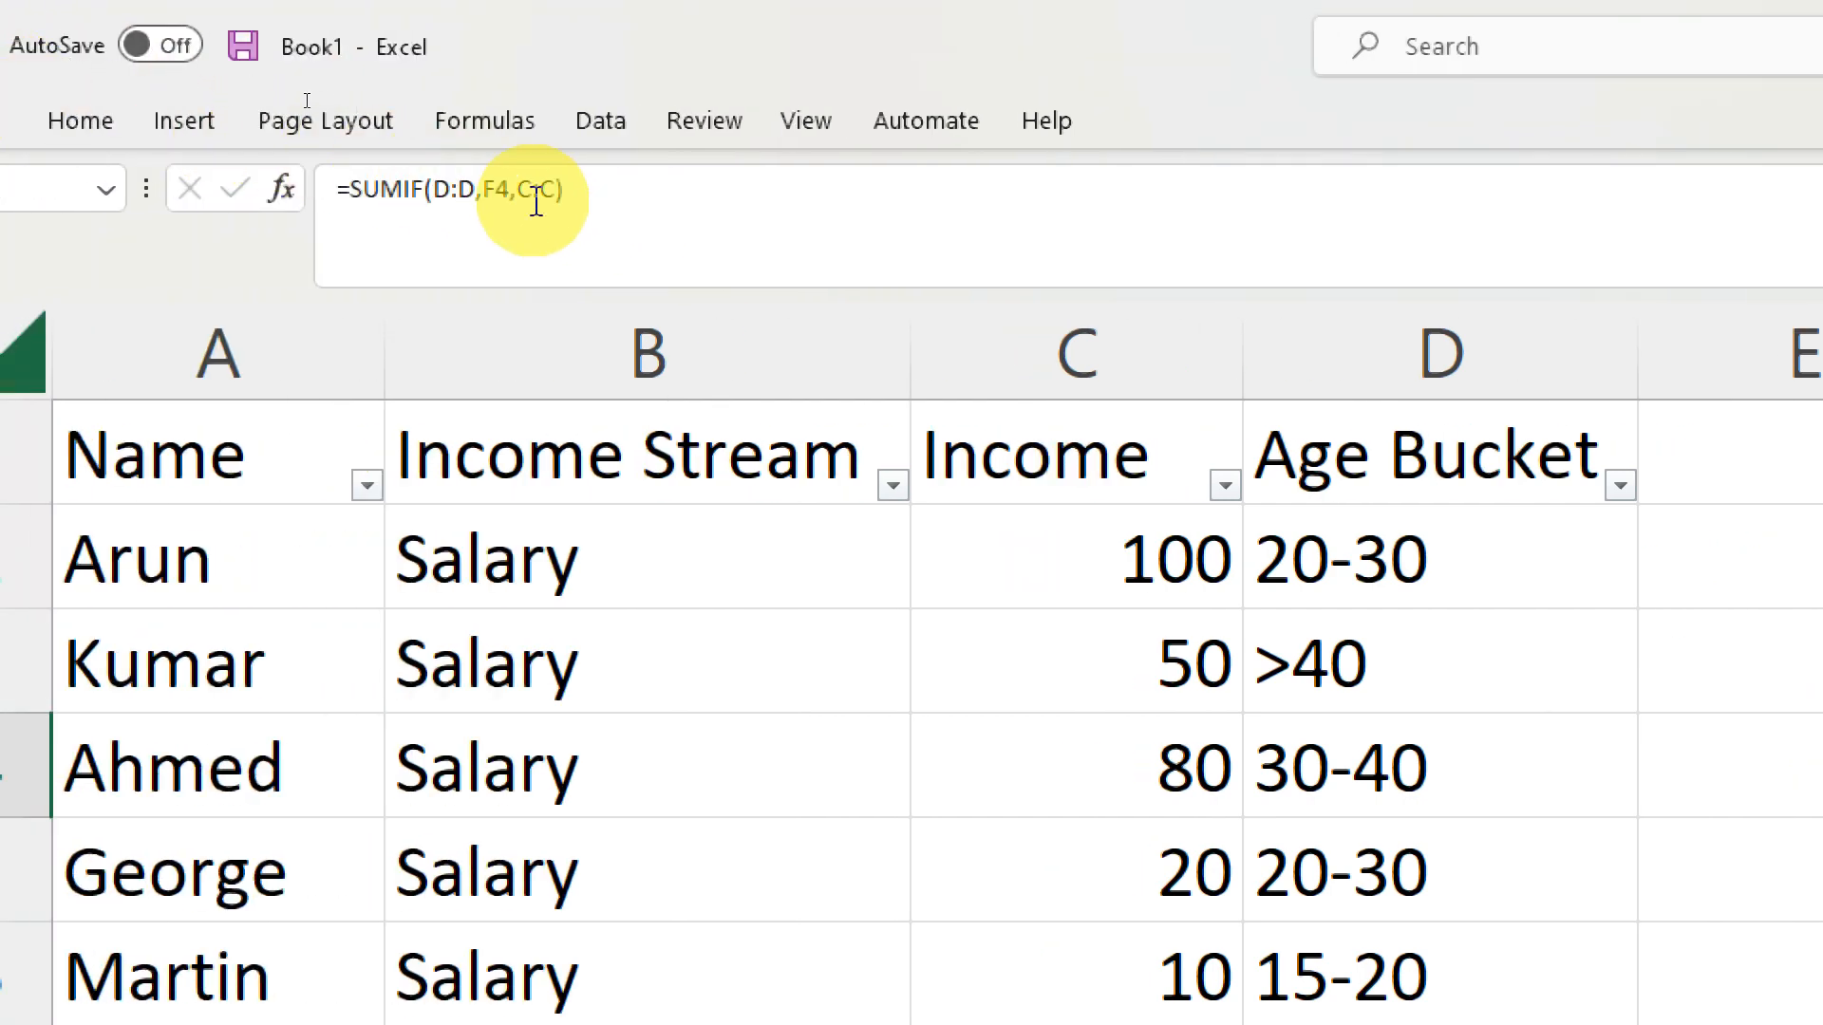
click(485, 189)
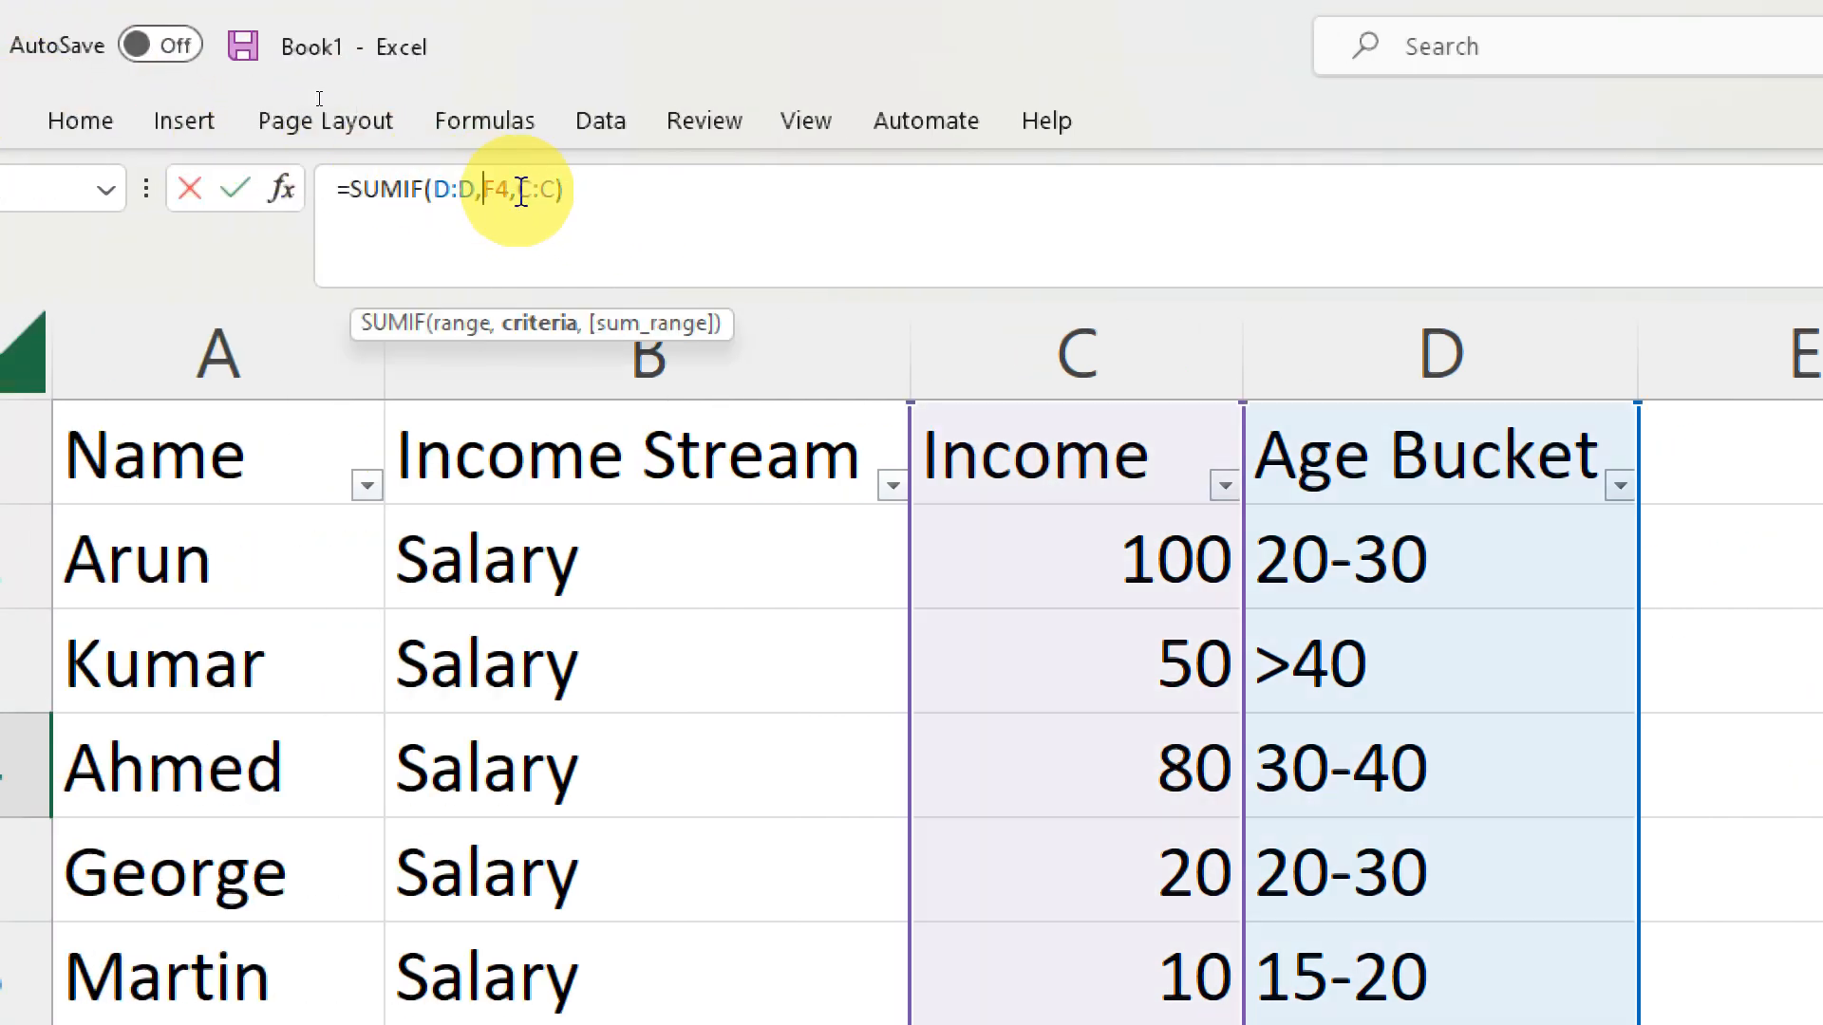
key(shift+Right)
key(shift+Right)
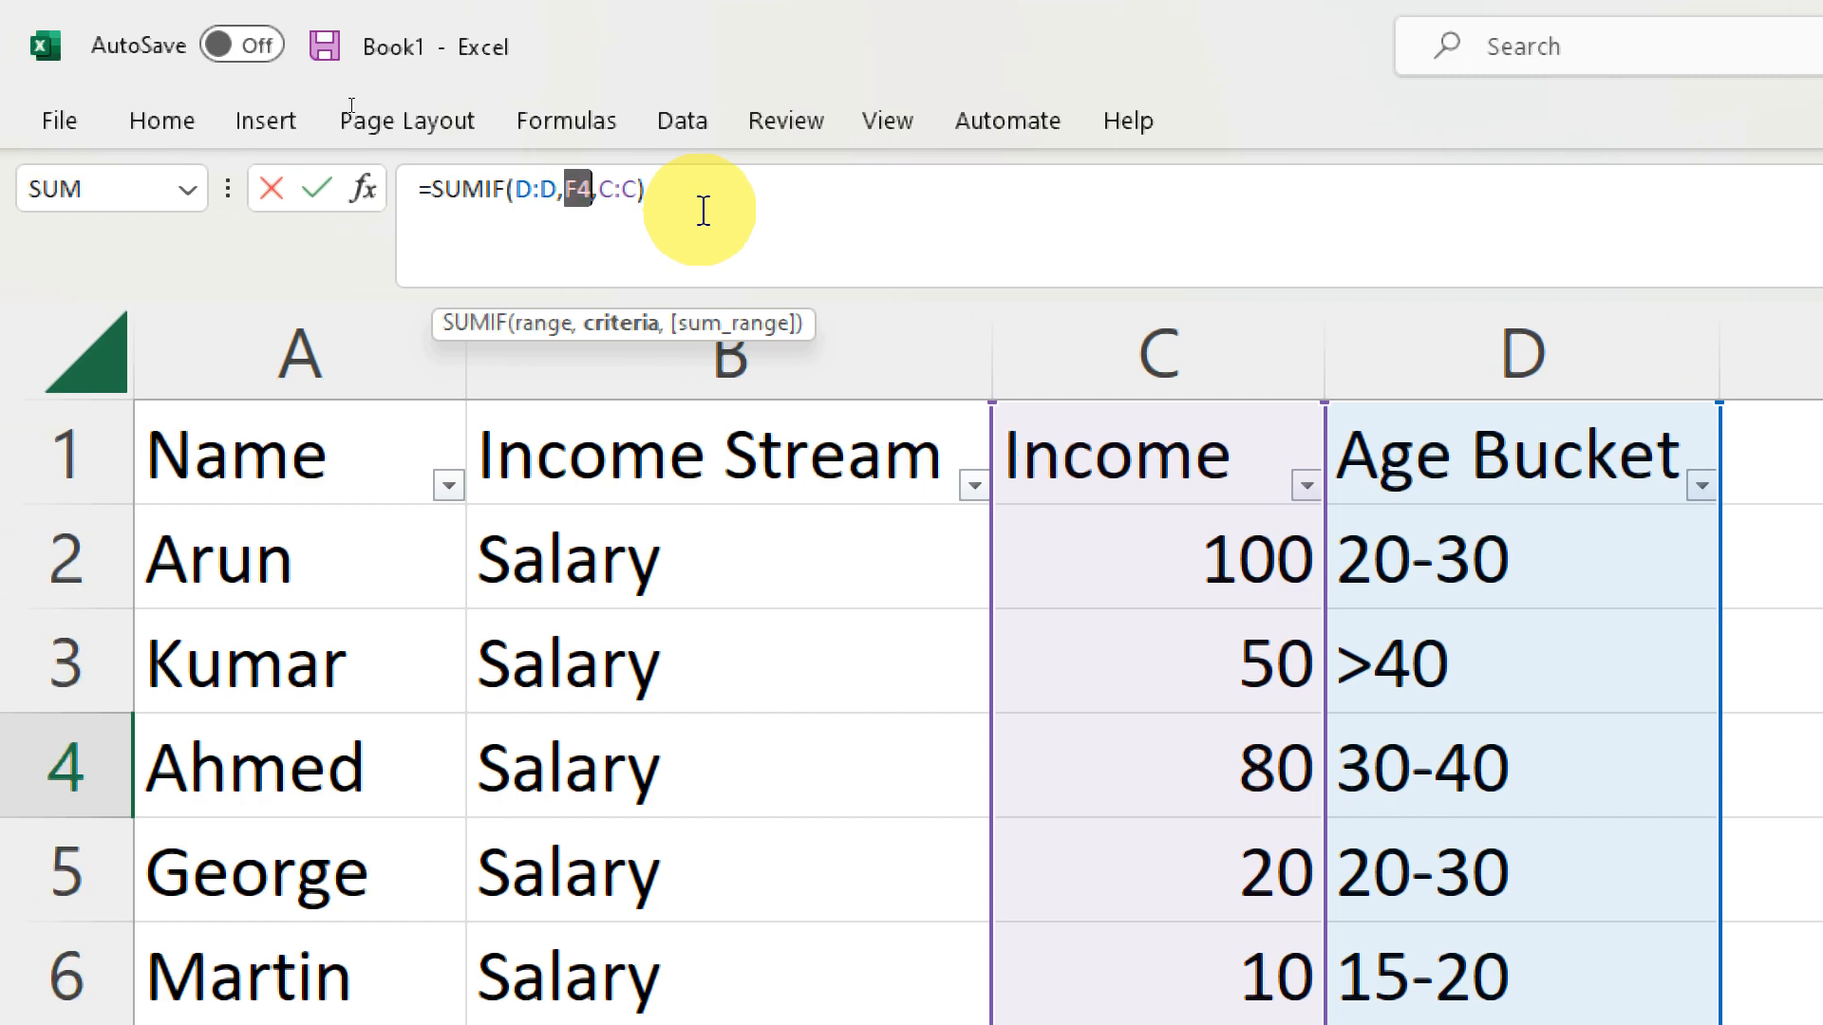
text(>)
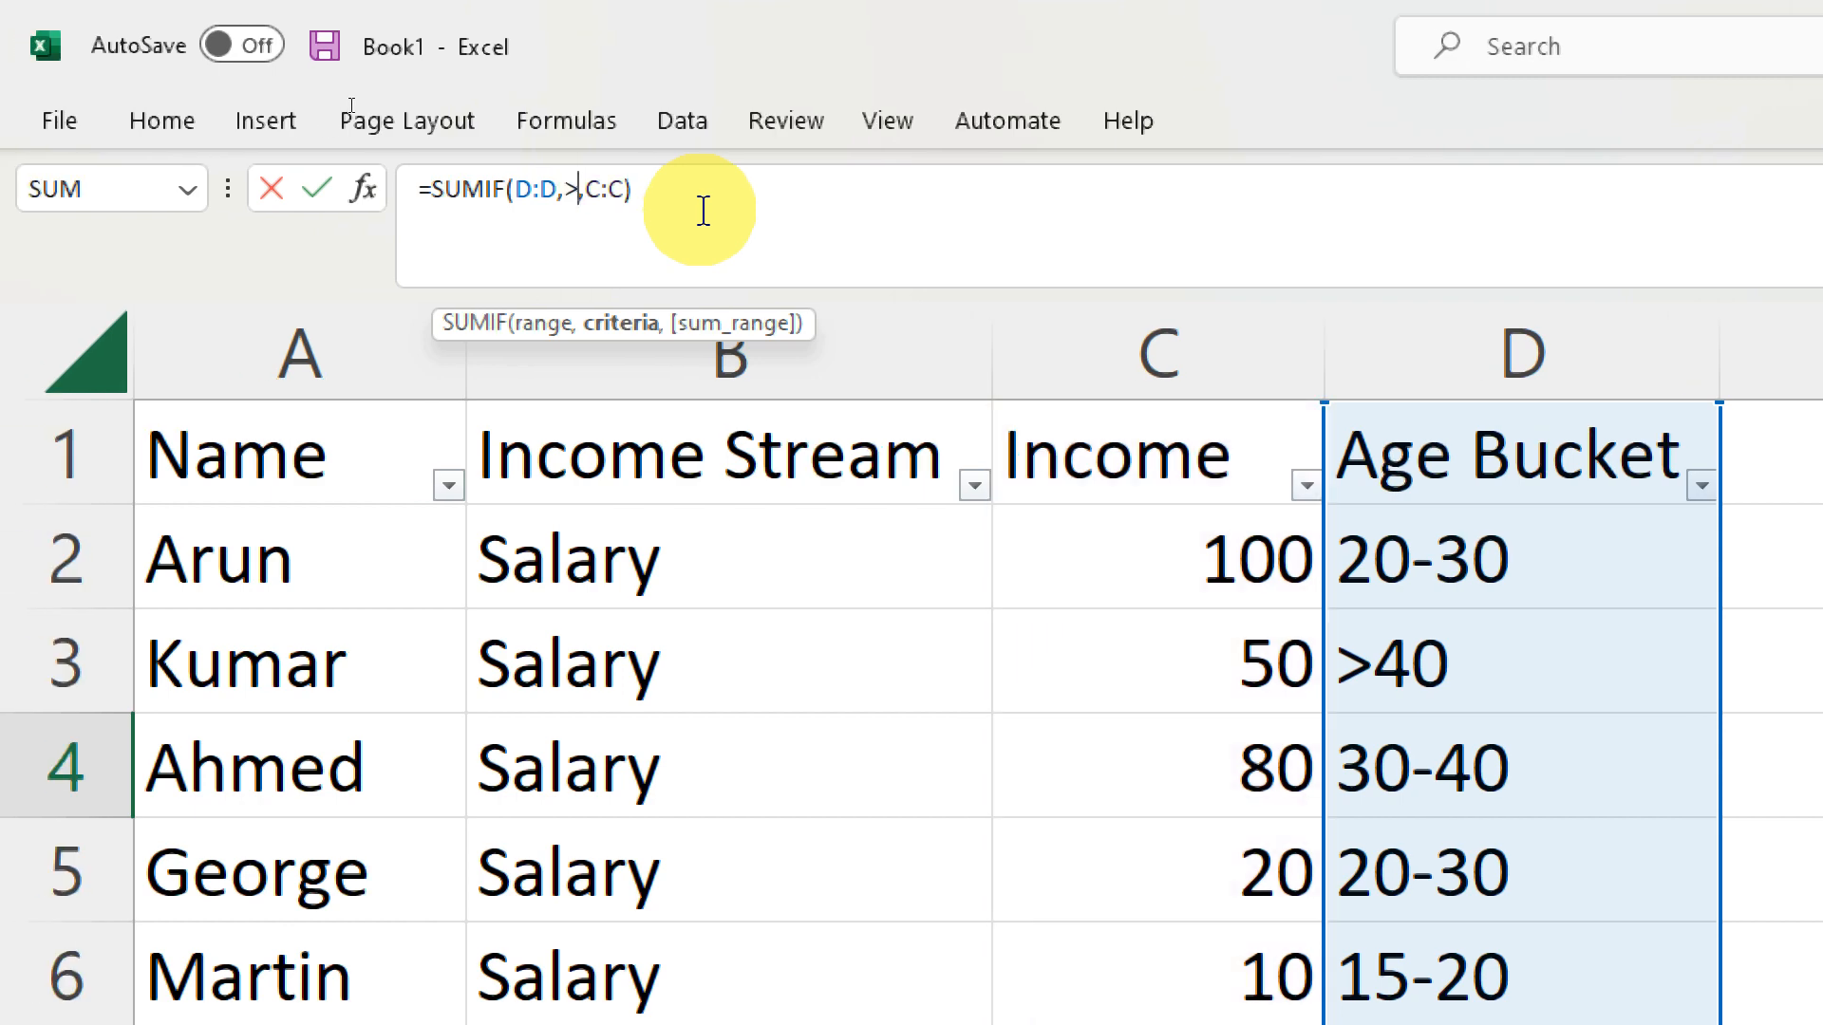
text(40,)
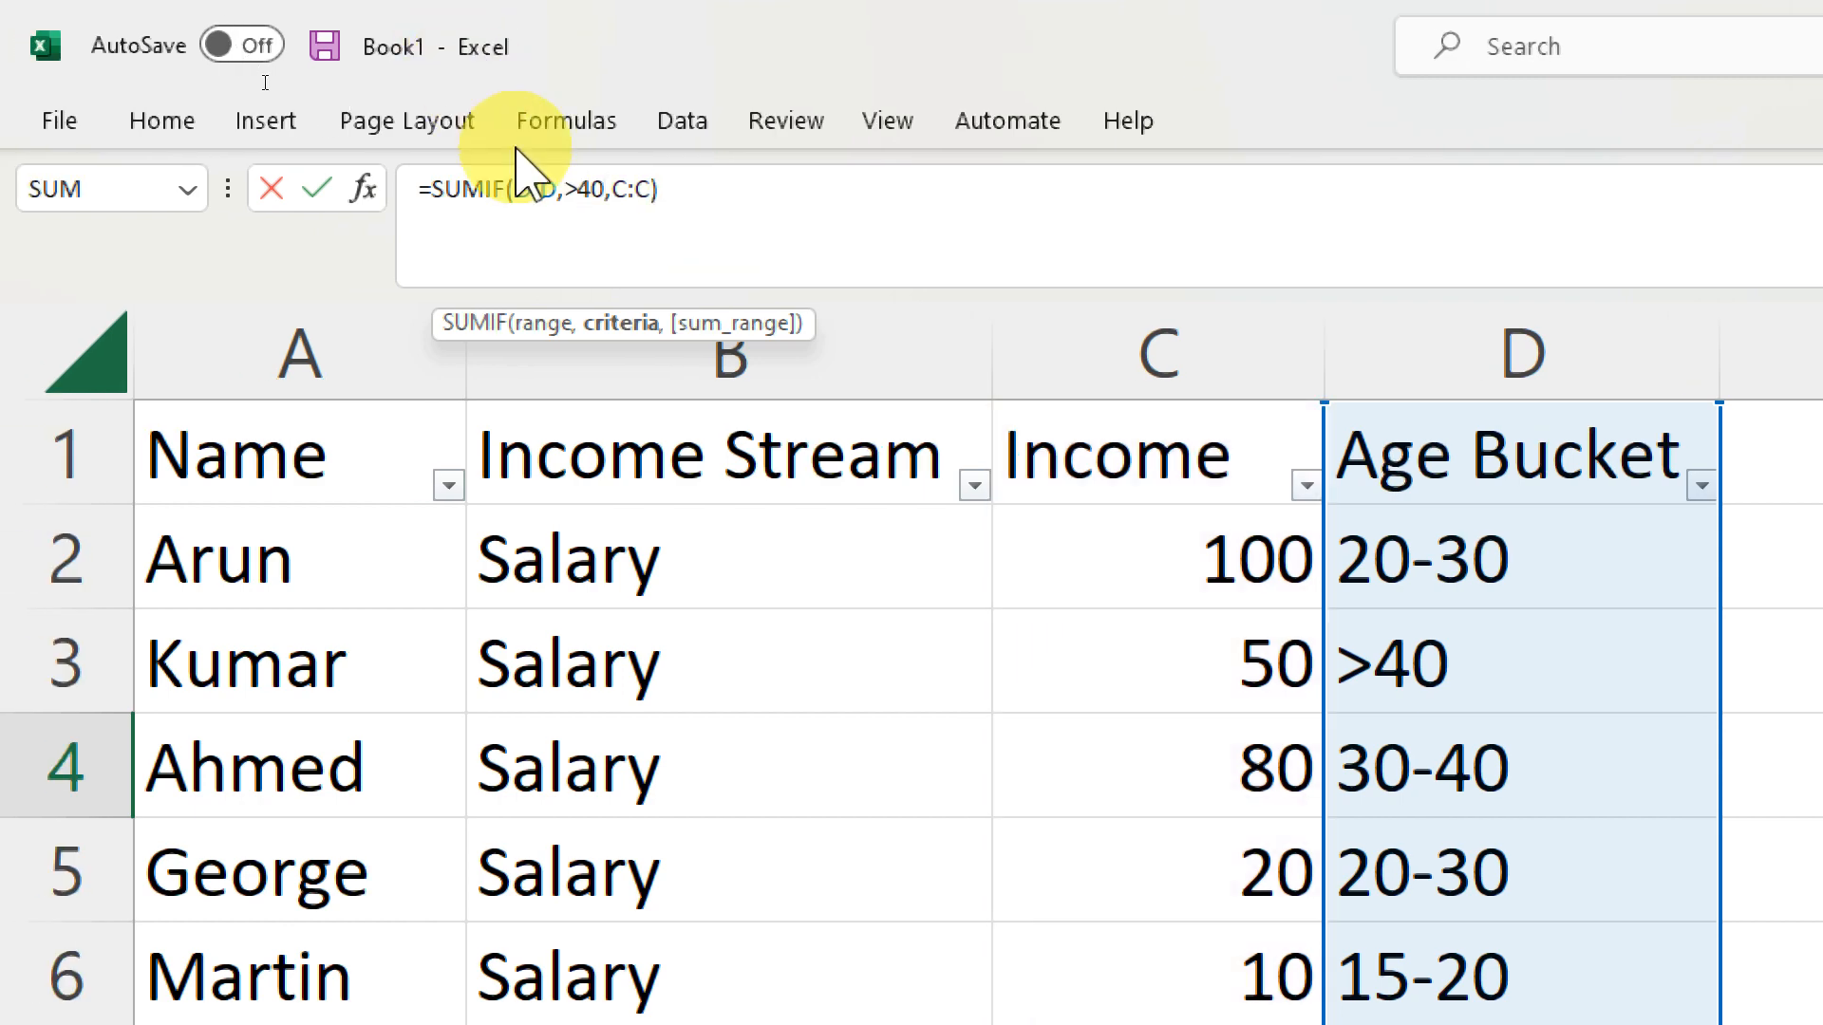
click(567, 188)
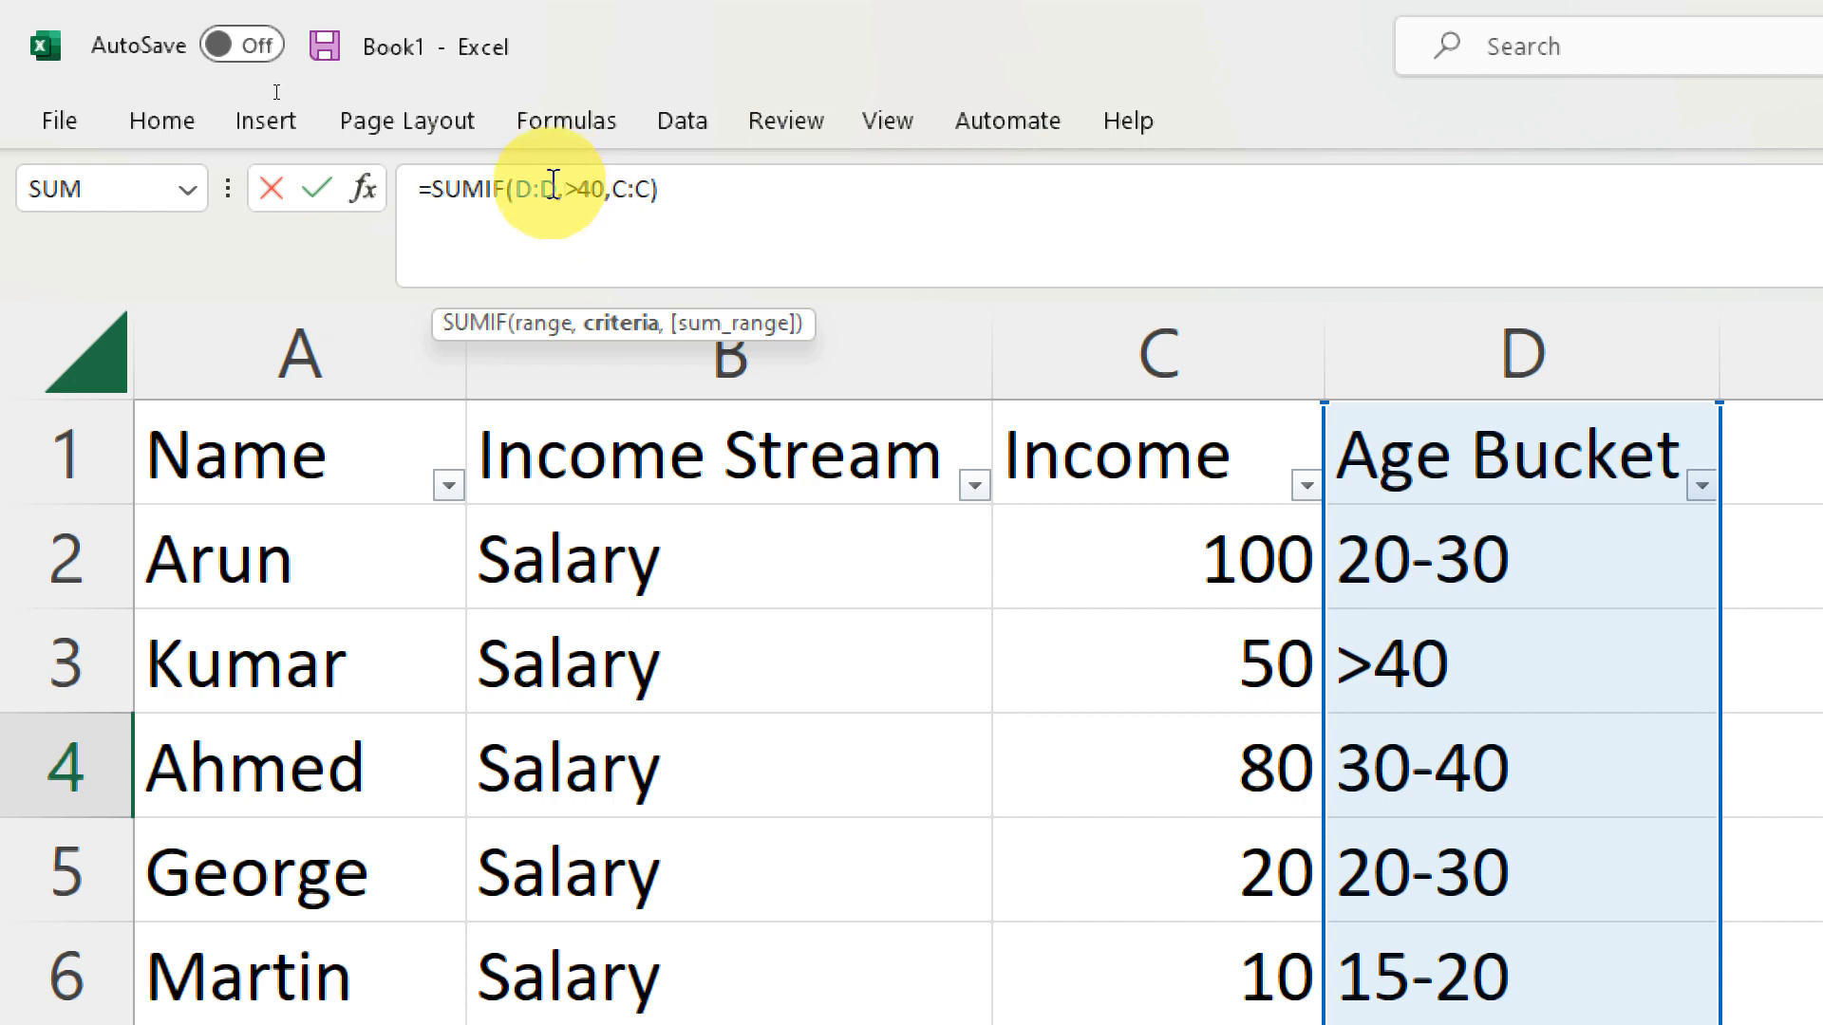
text(")
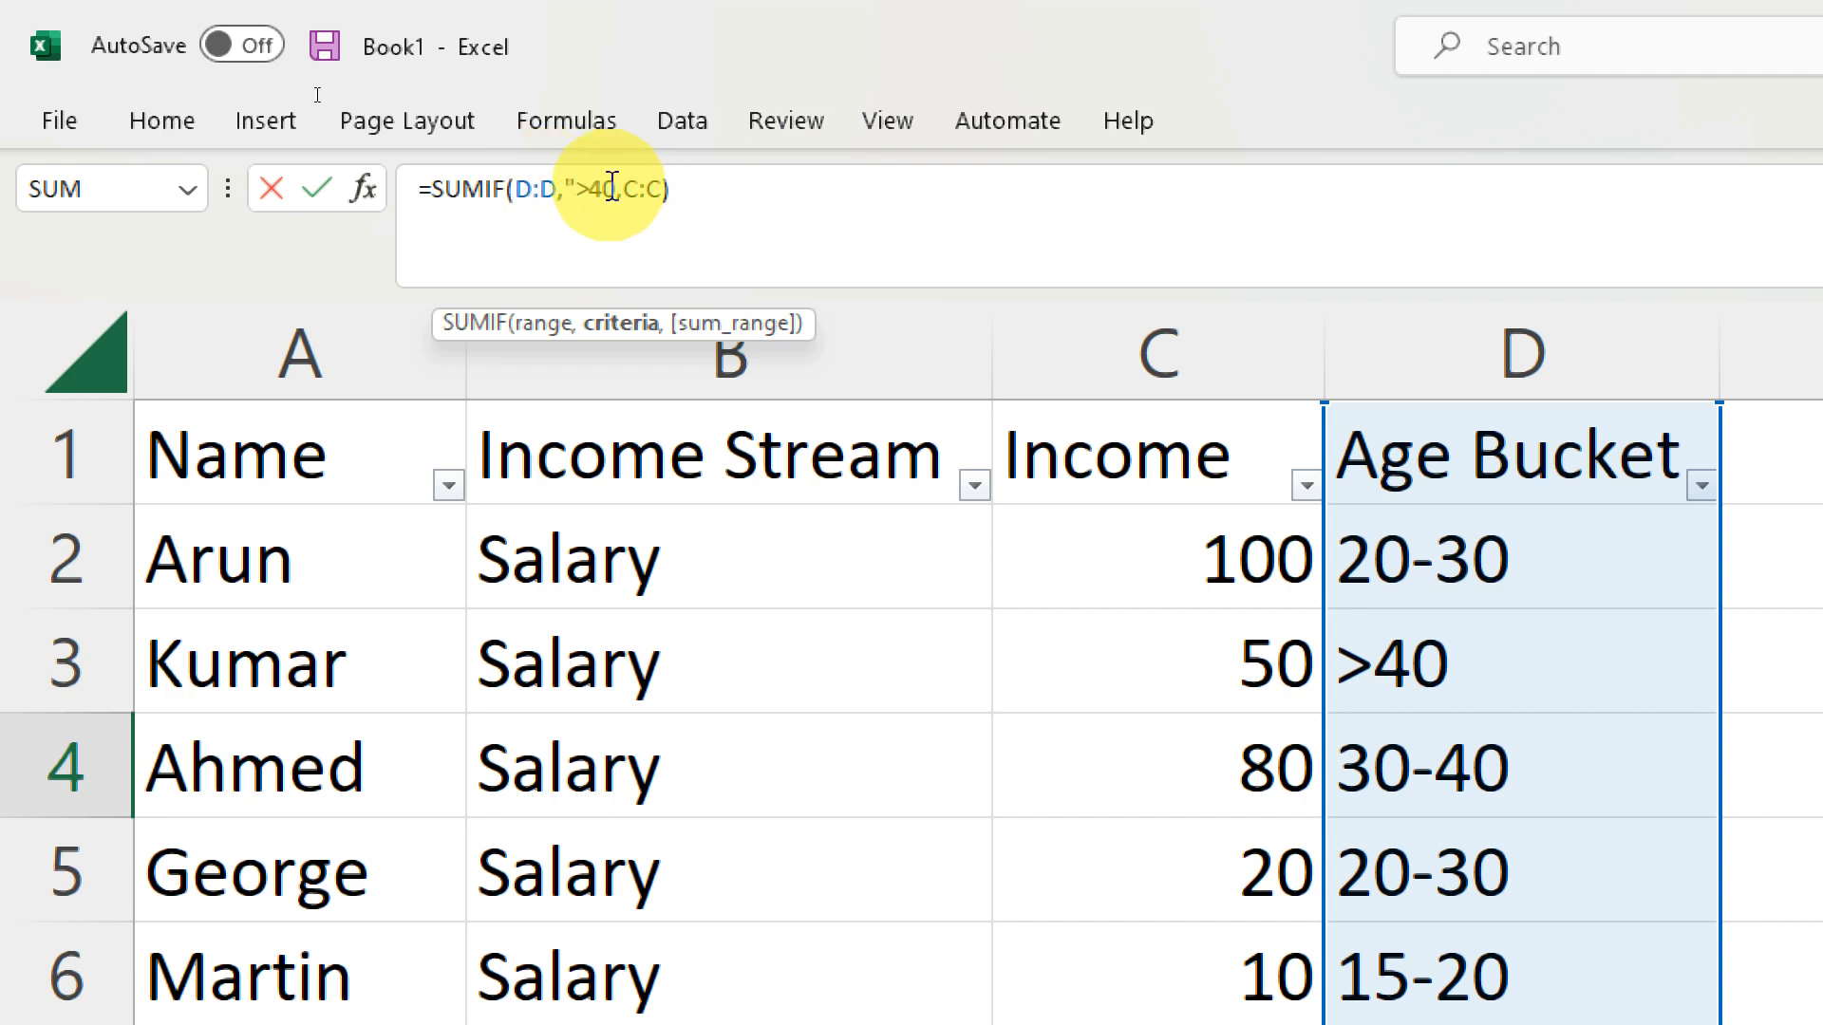
click(619, 190)
text(")
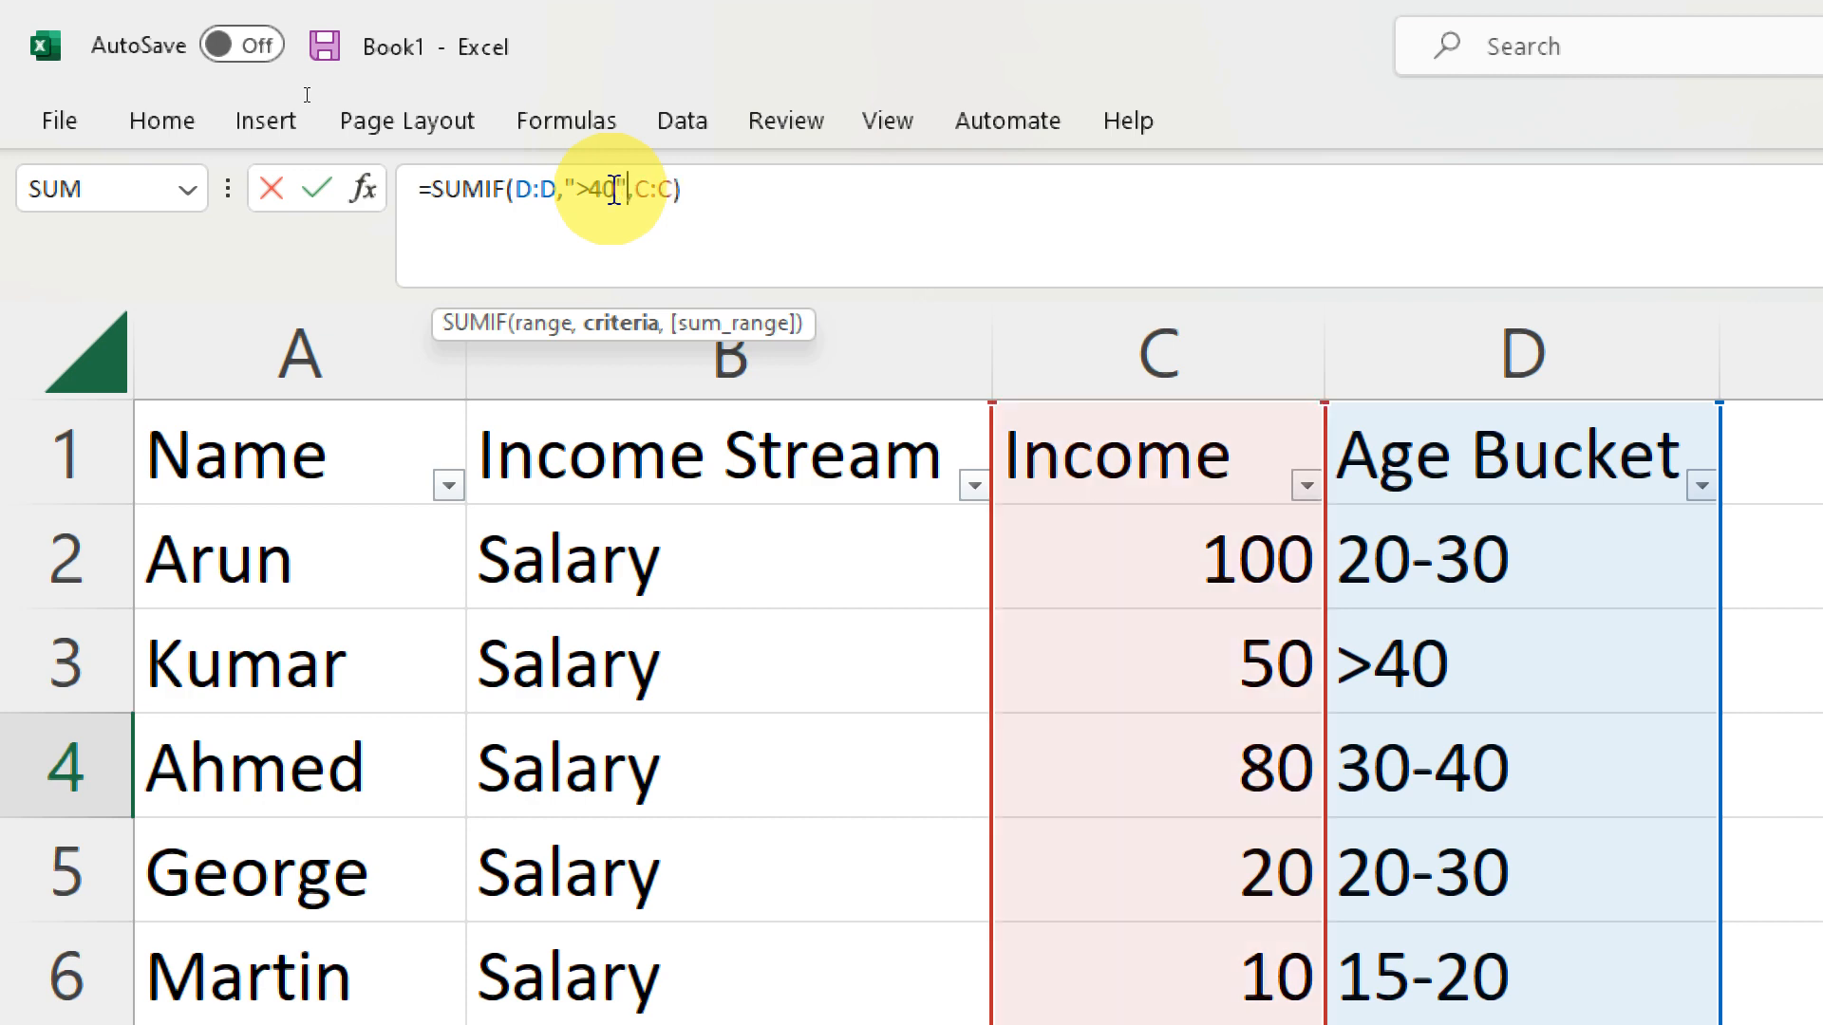
click(580, 189)
text(=)
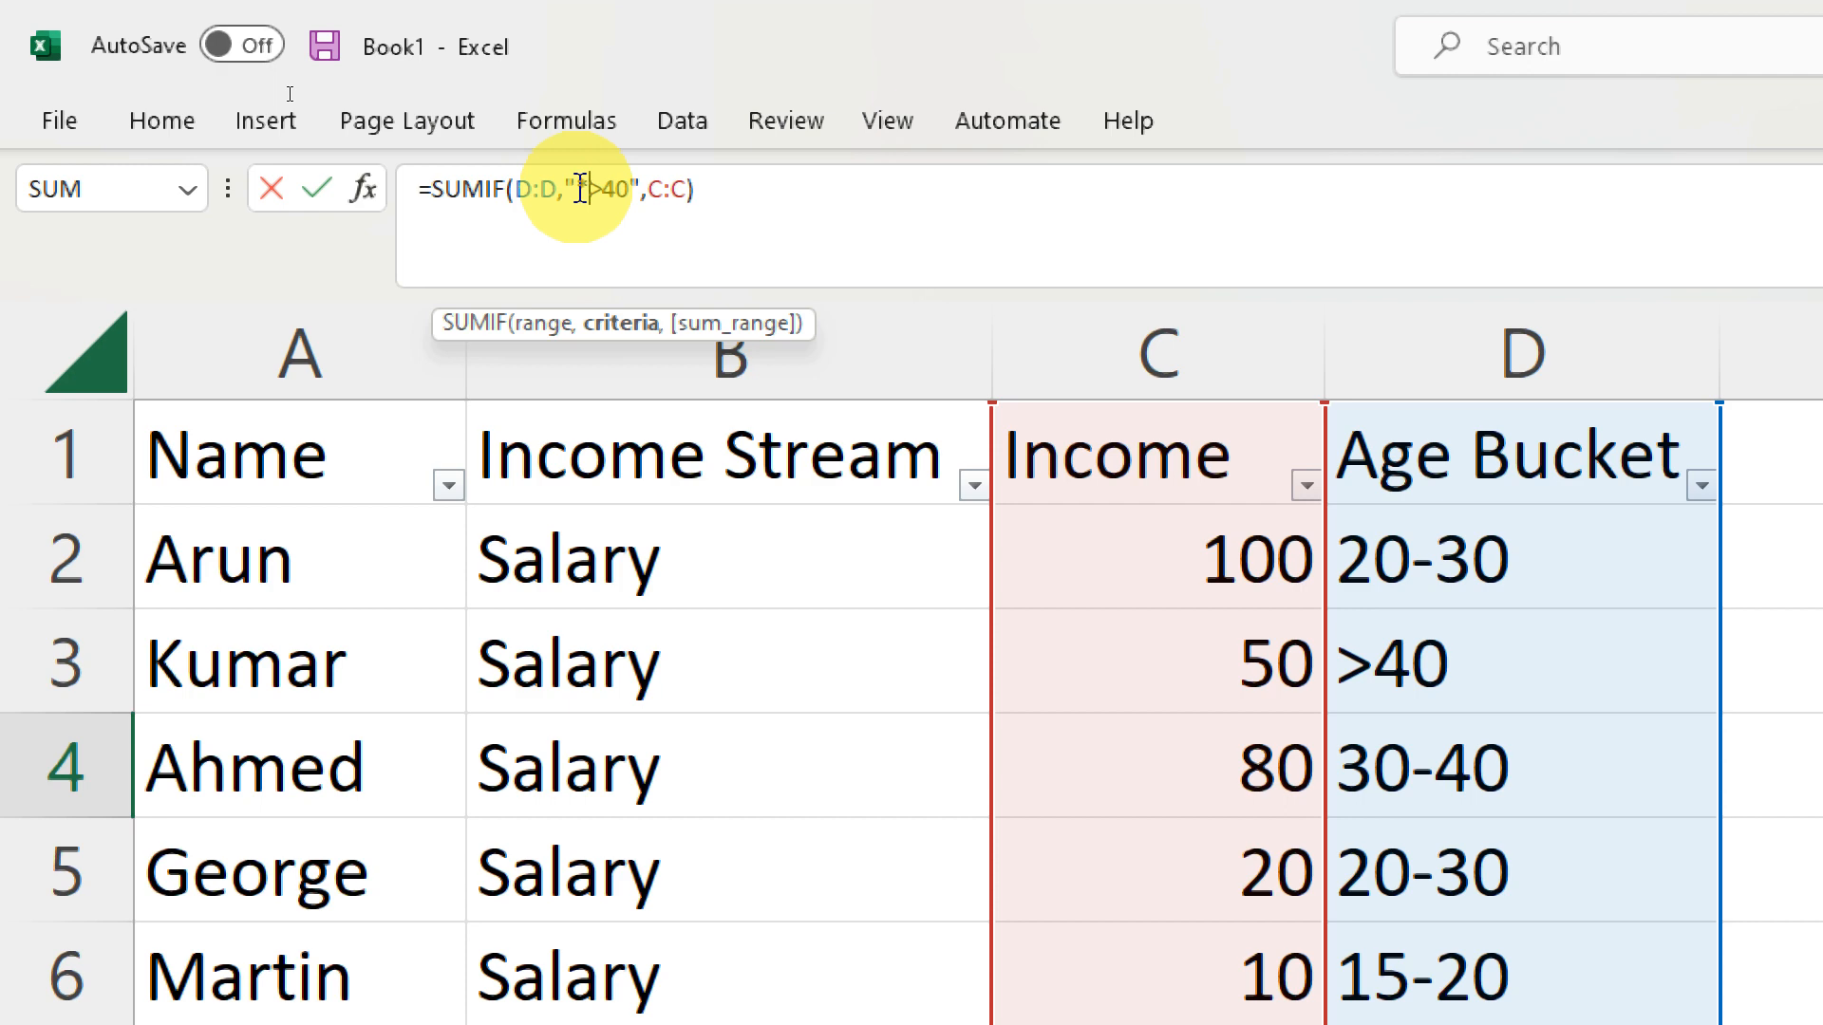
key(Return)
key(Up)
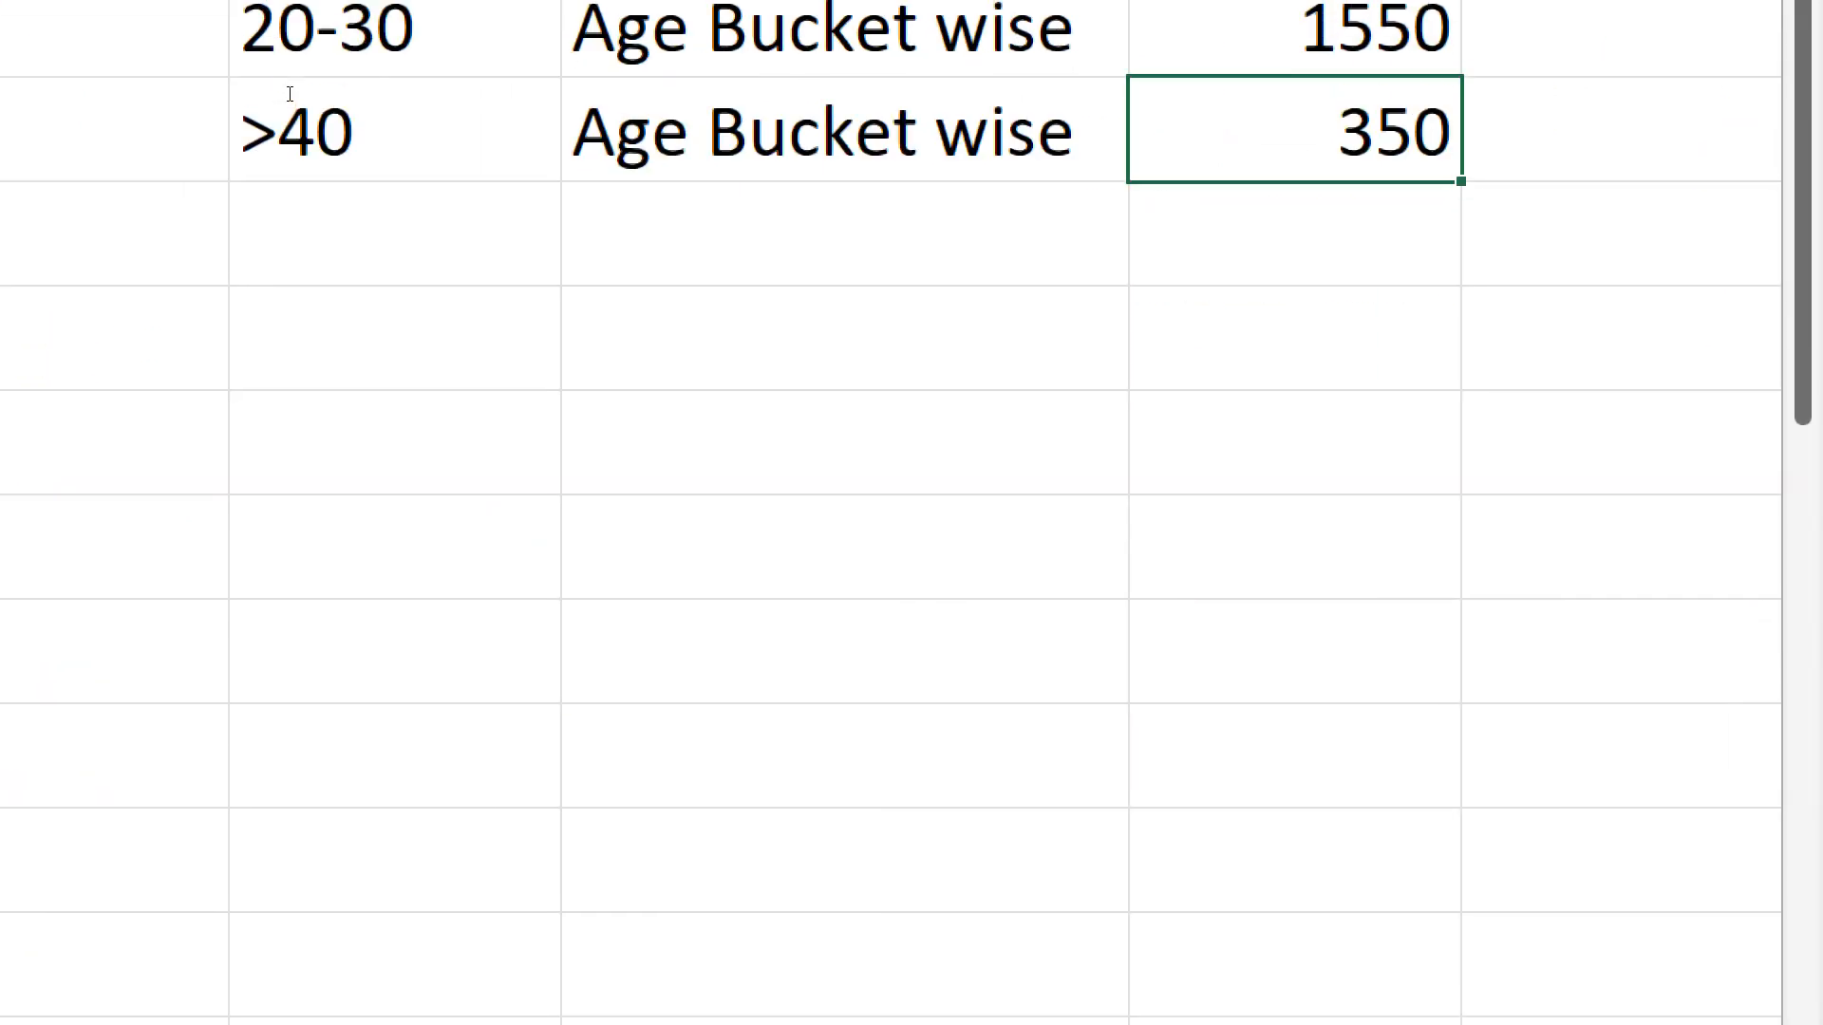
key(Up)
key(Up)
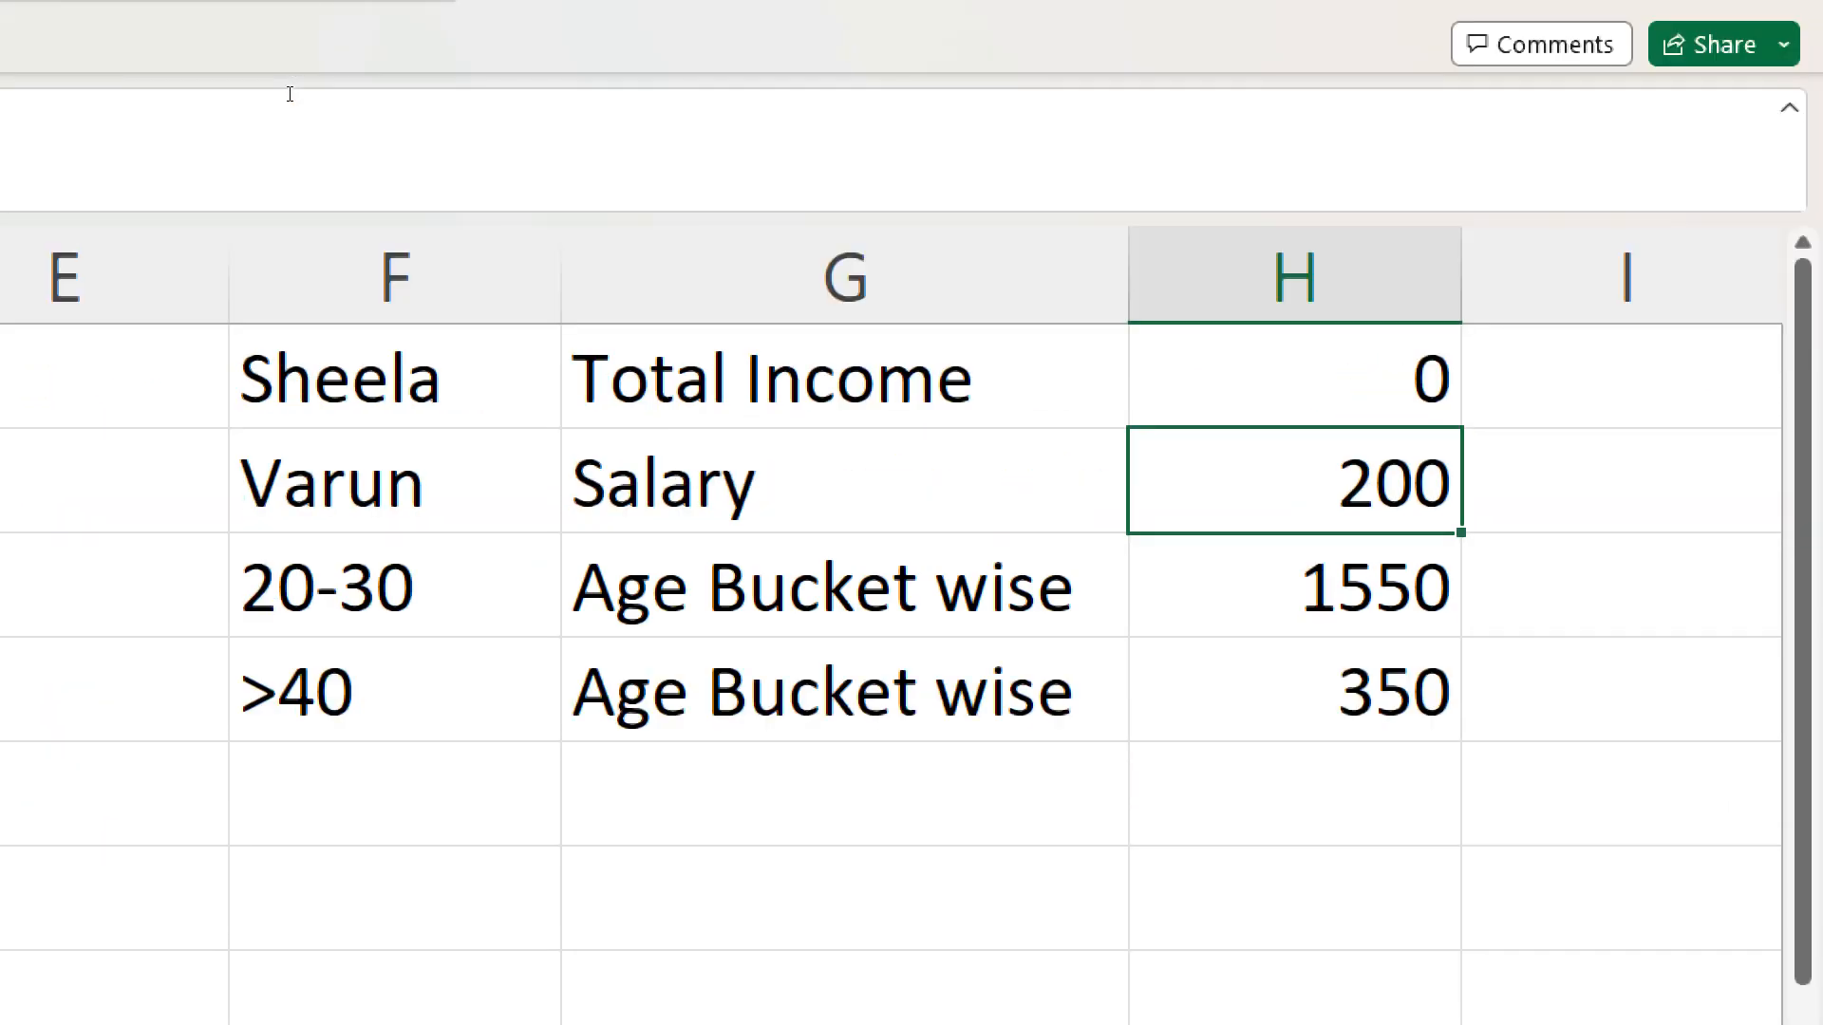